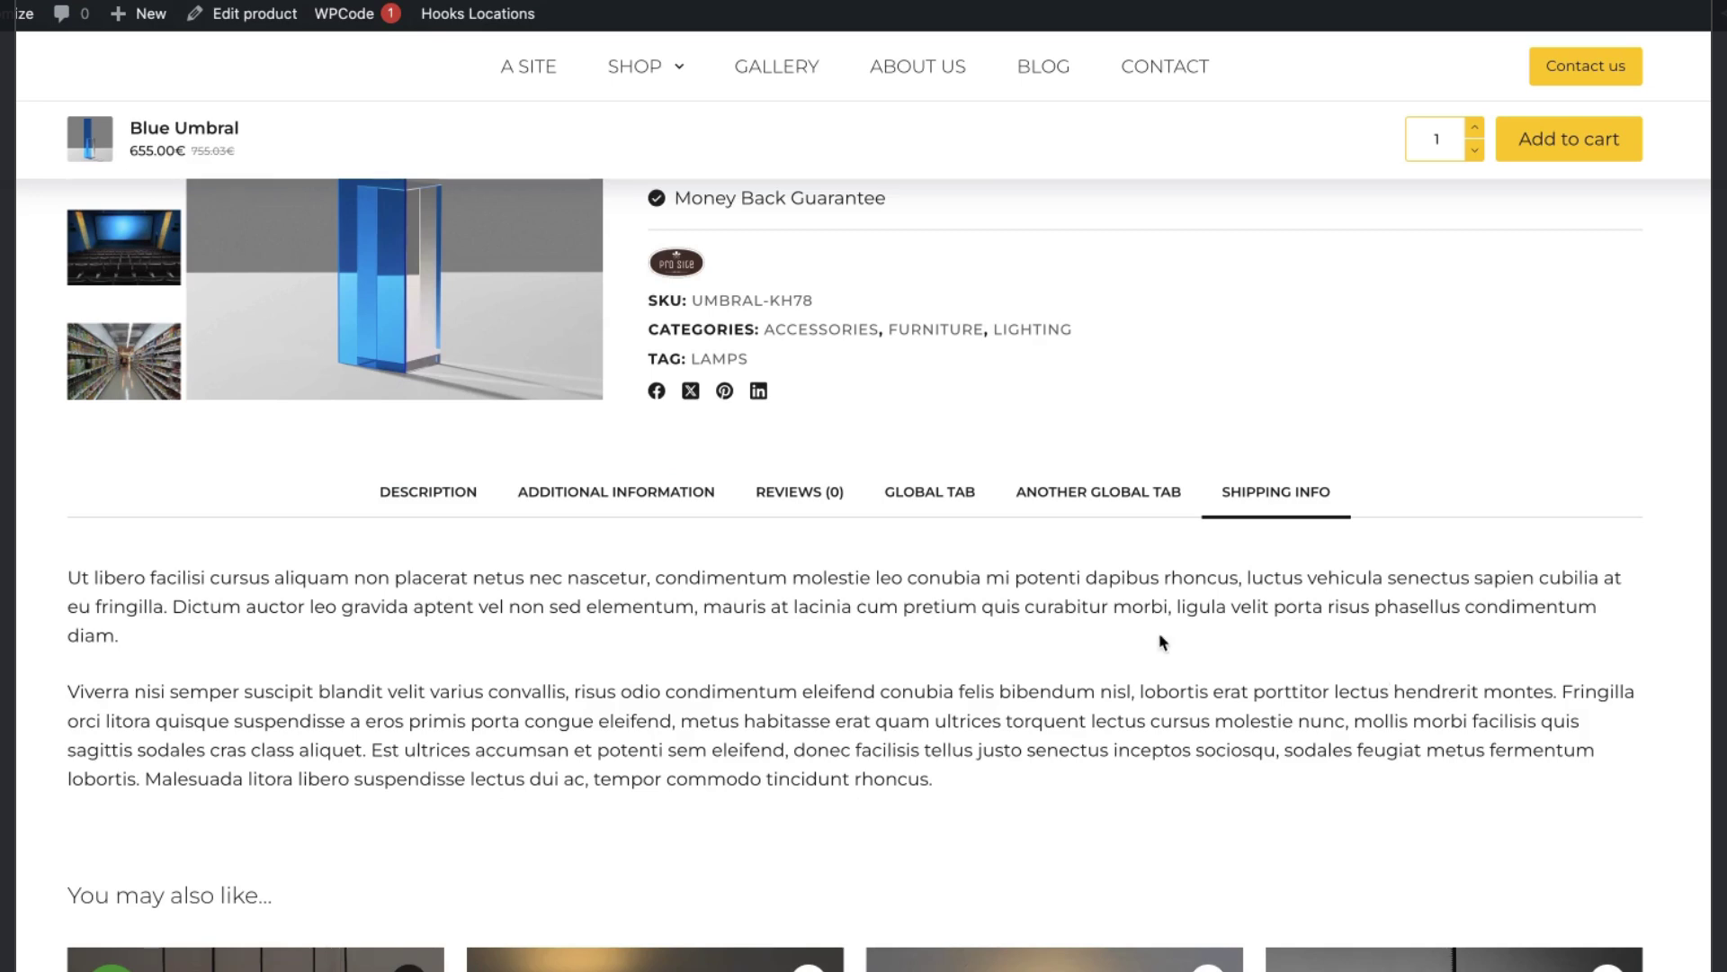
View the Global tab, Another global tab and Shipping info tabs on the Blue Umbral product page
{"action": "left_click", "coordinate": [939, 515]}
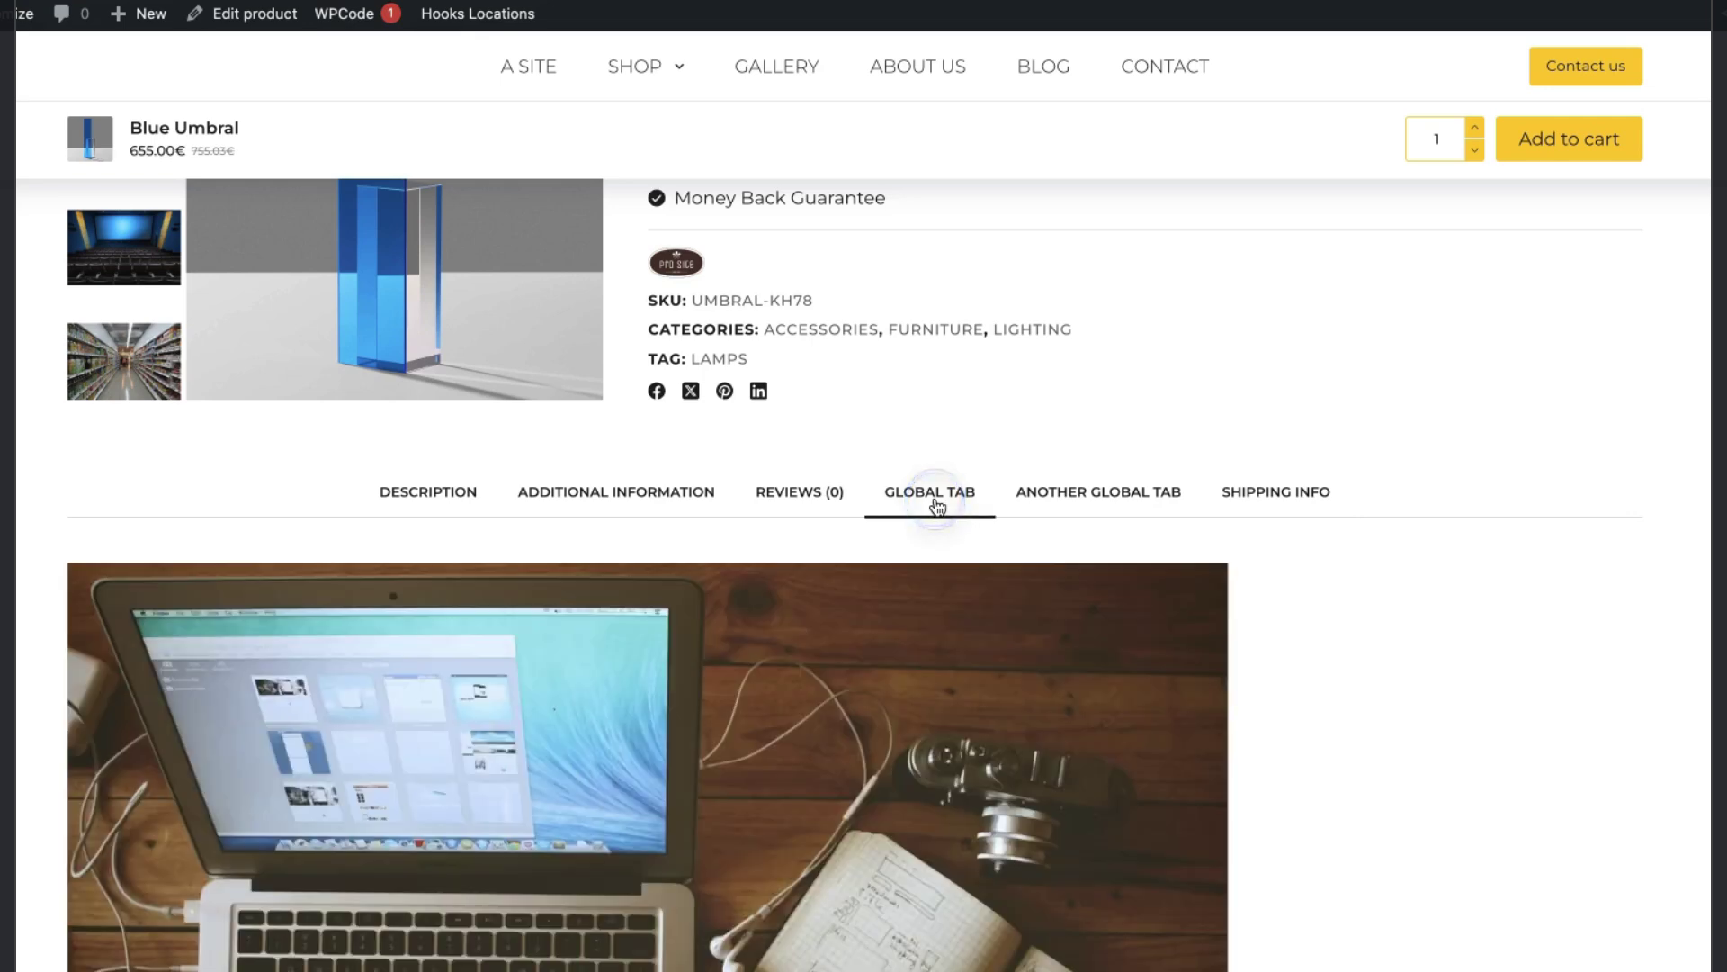
{"action": "left_click", "coordinate": [1116, 500]}
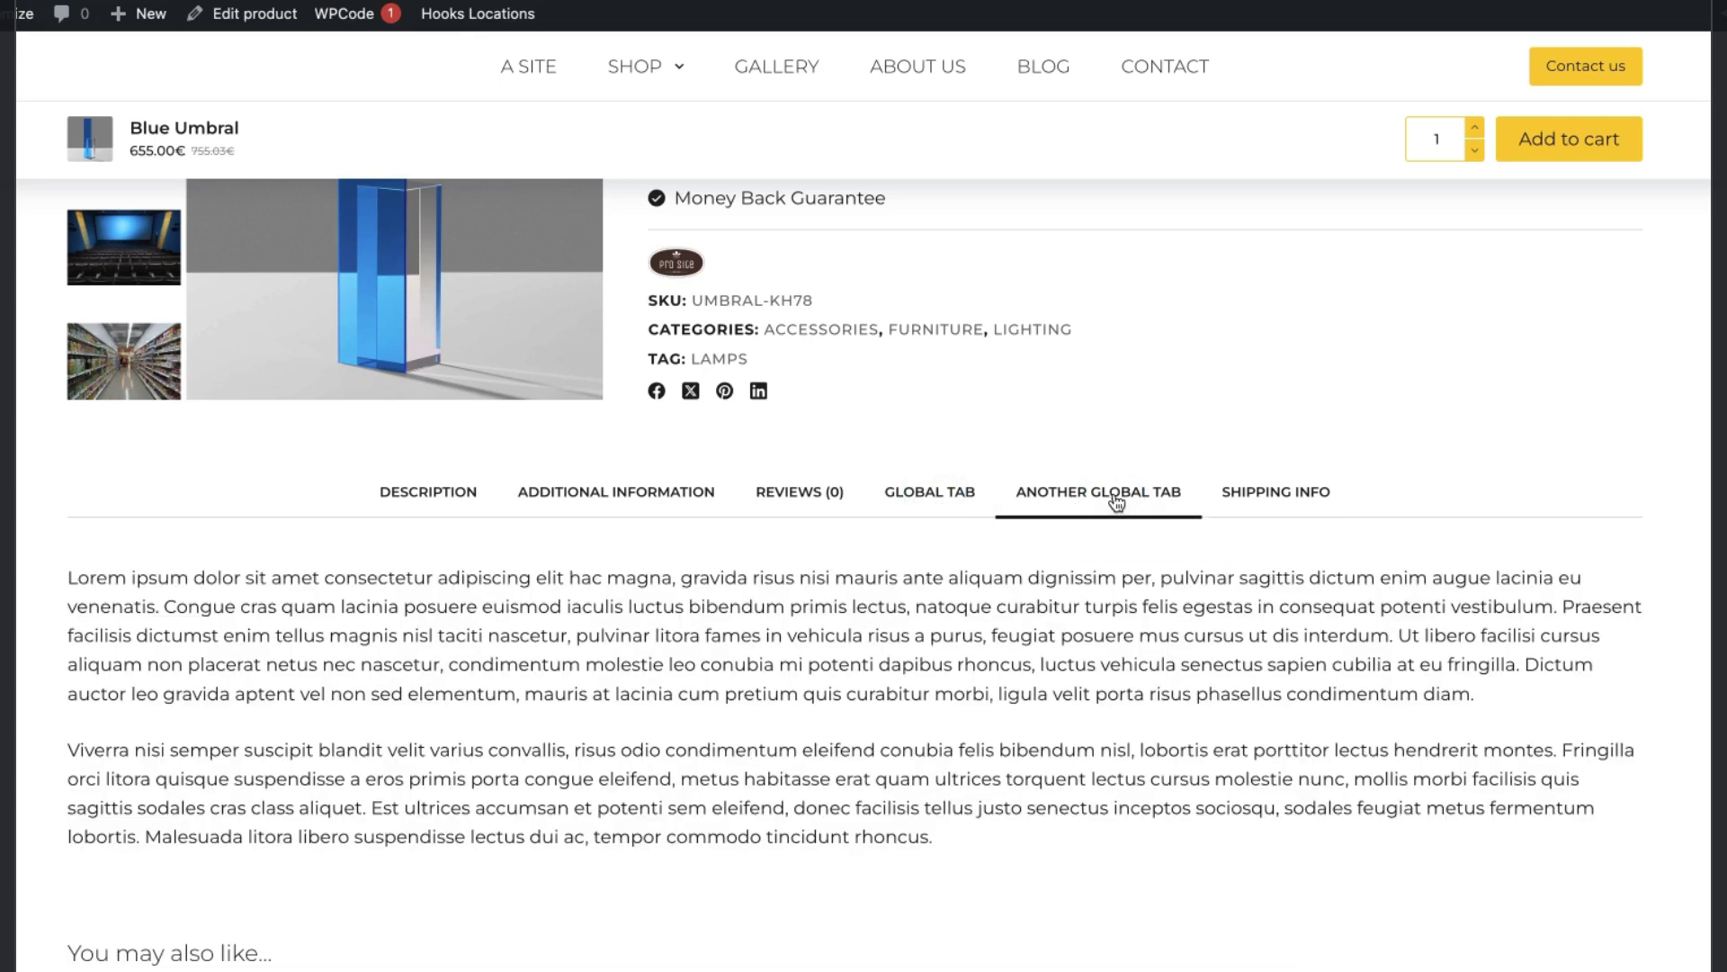
{"action": "left_click", "coordinate": [1285, 493]}
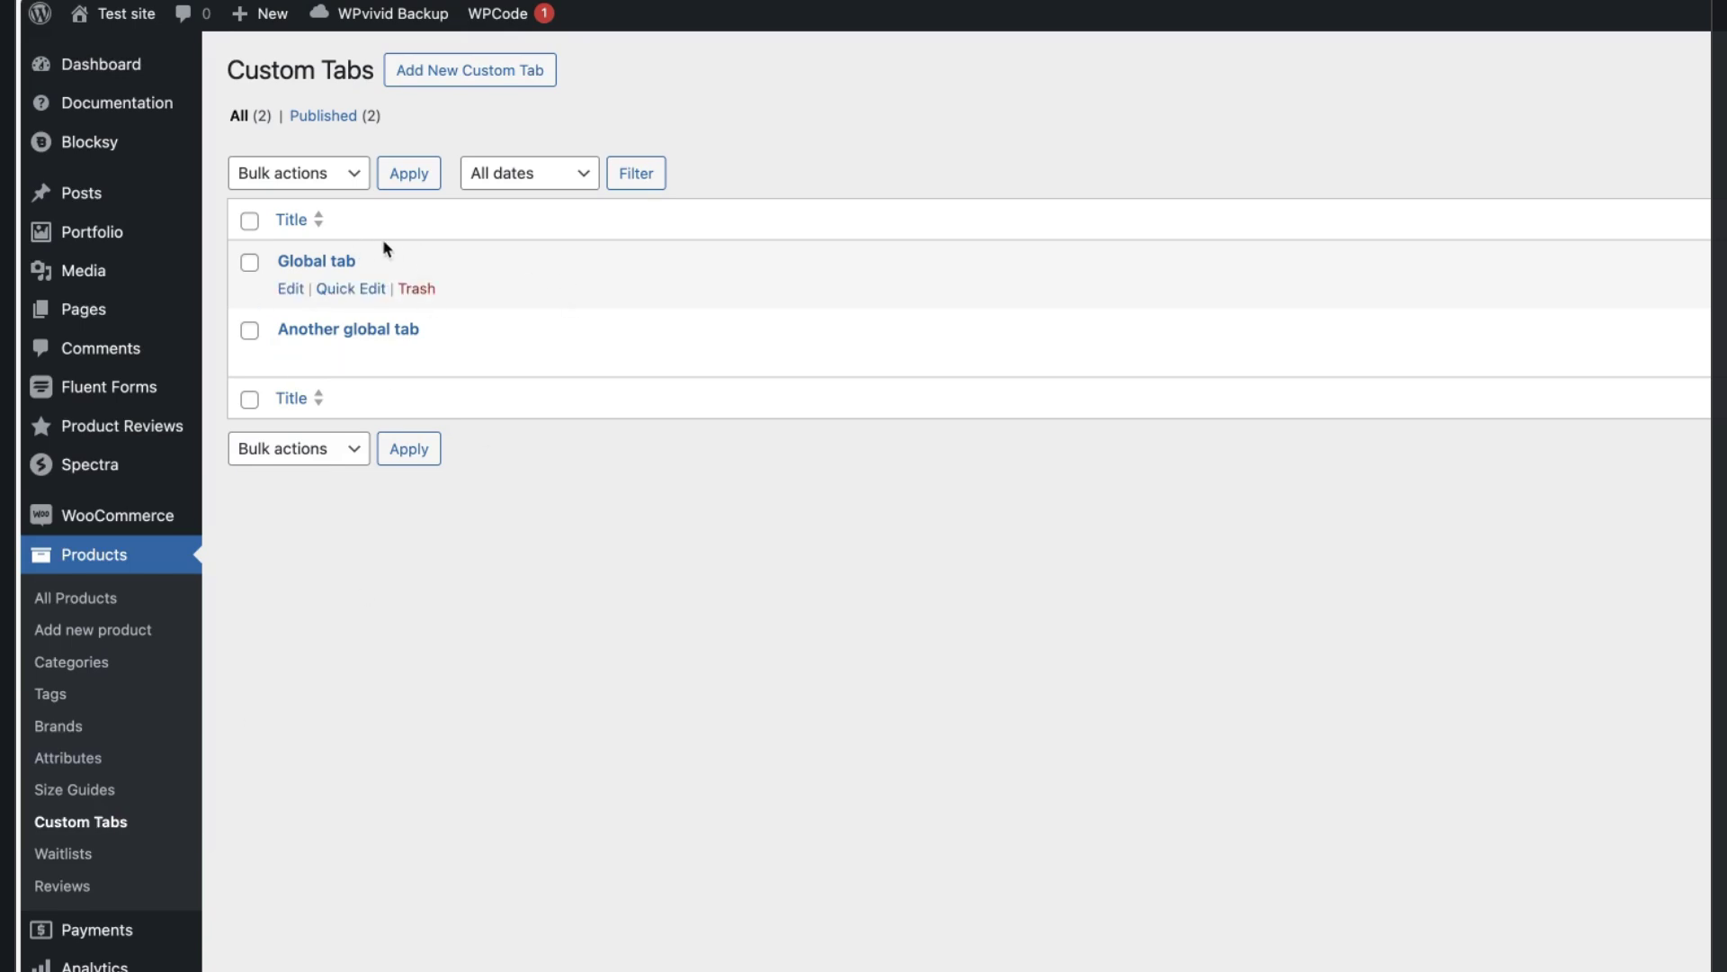
Open the Global tab entry from the custom tabs list and the Custom Tab product data of Blue Umbral
{"action": "left_click", "coordinate": [339, 260]}
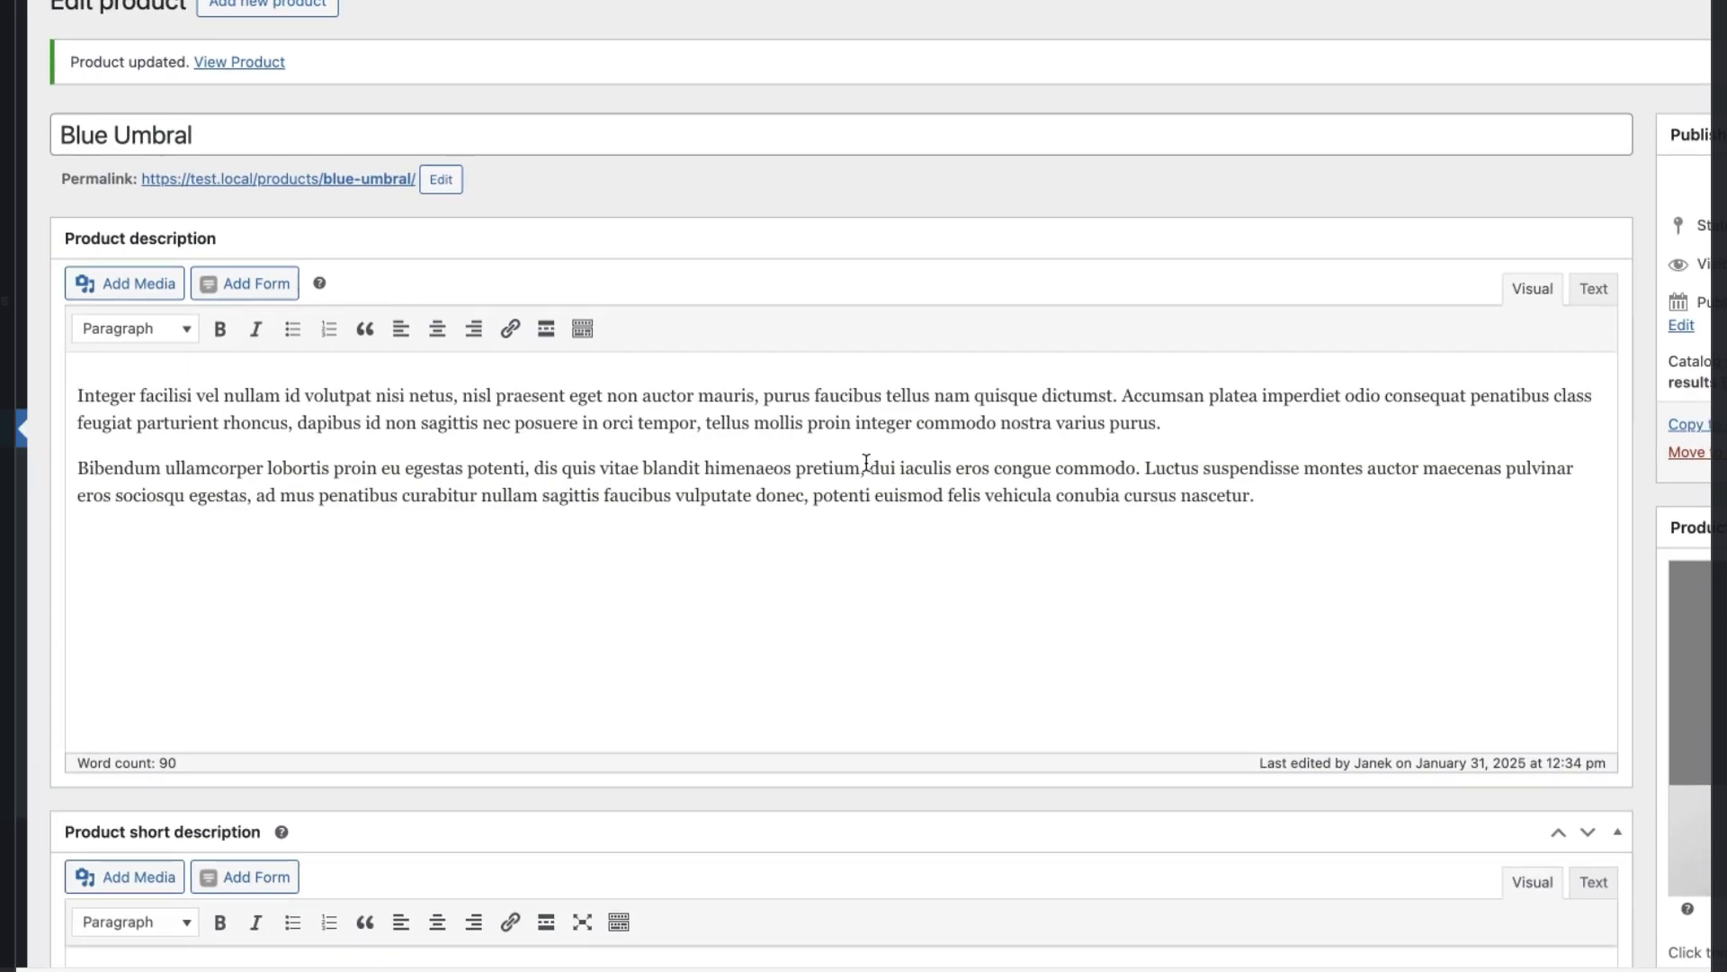
{"action": "scroll", "coordinate": [867, 462], "scroll_direction": "down", "scroll_amount": 10}
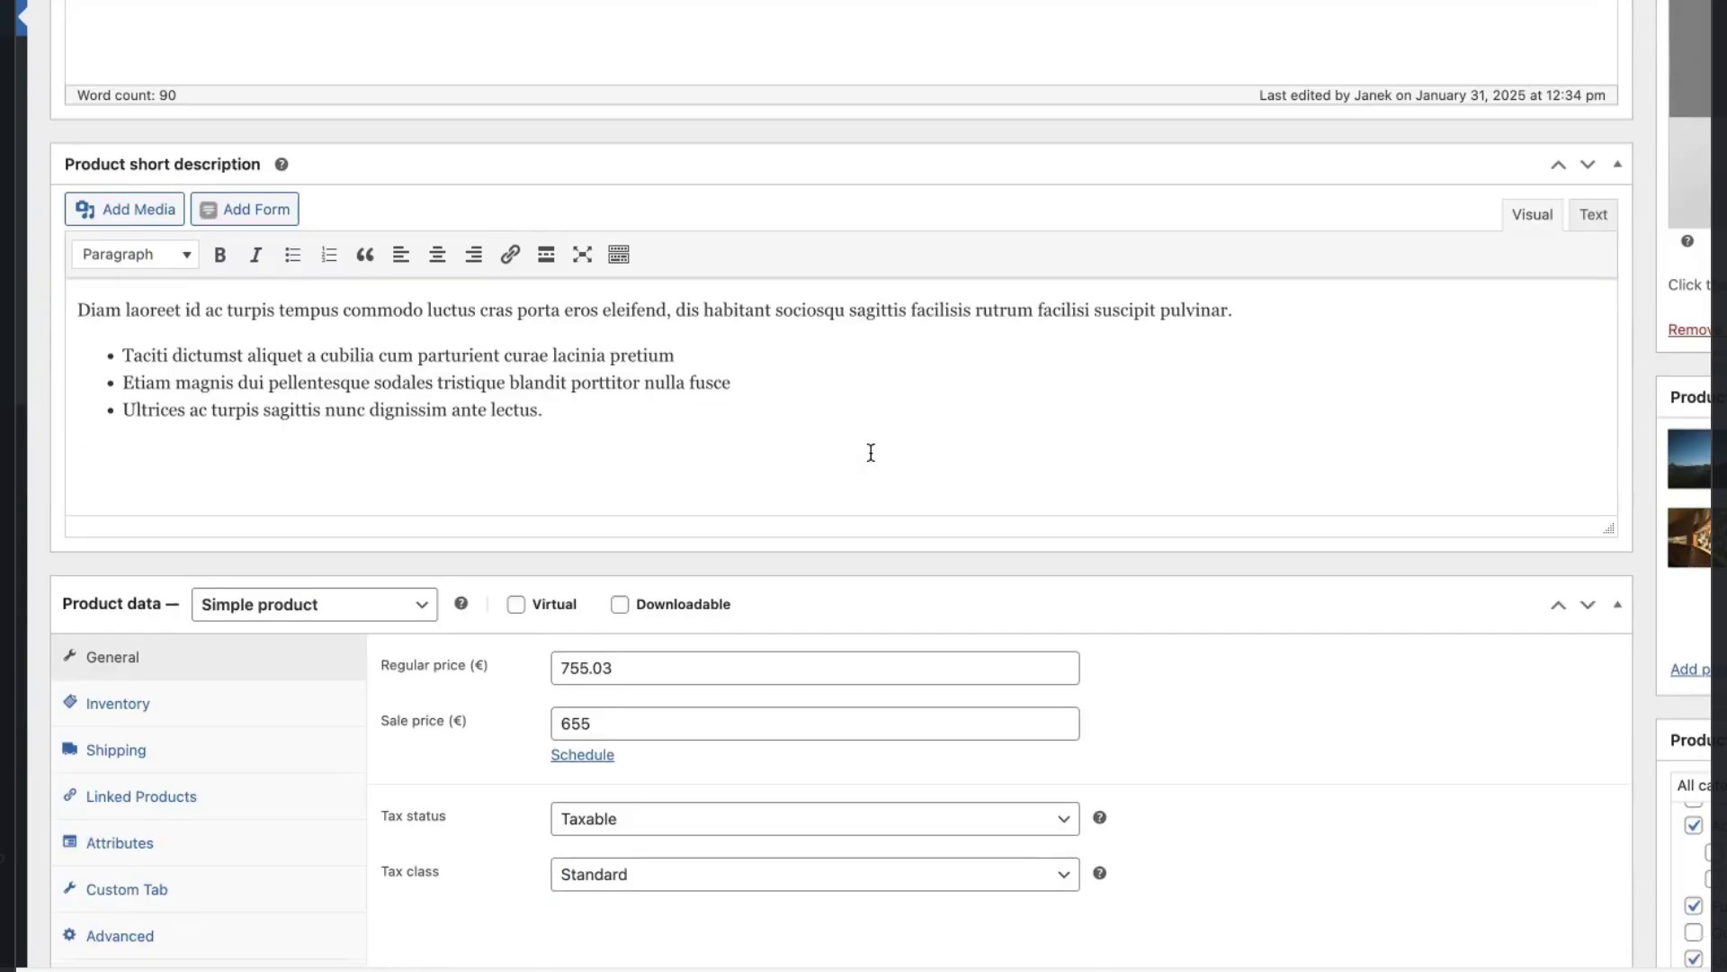
{"action": "left_click", "coordinate": [167, 571]}
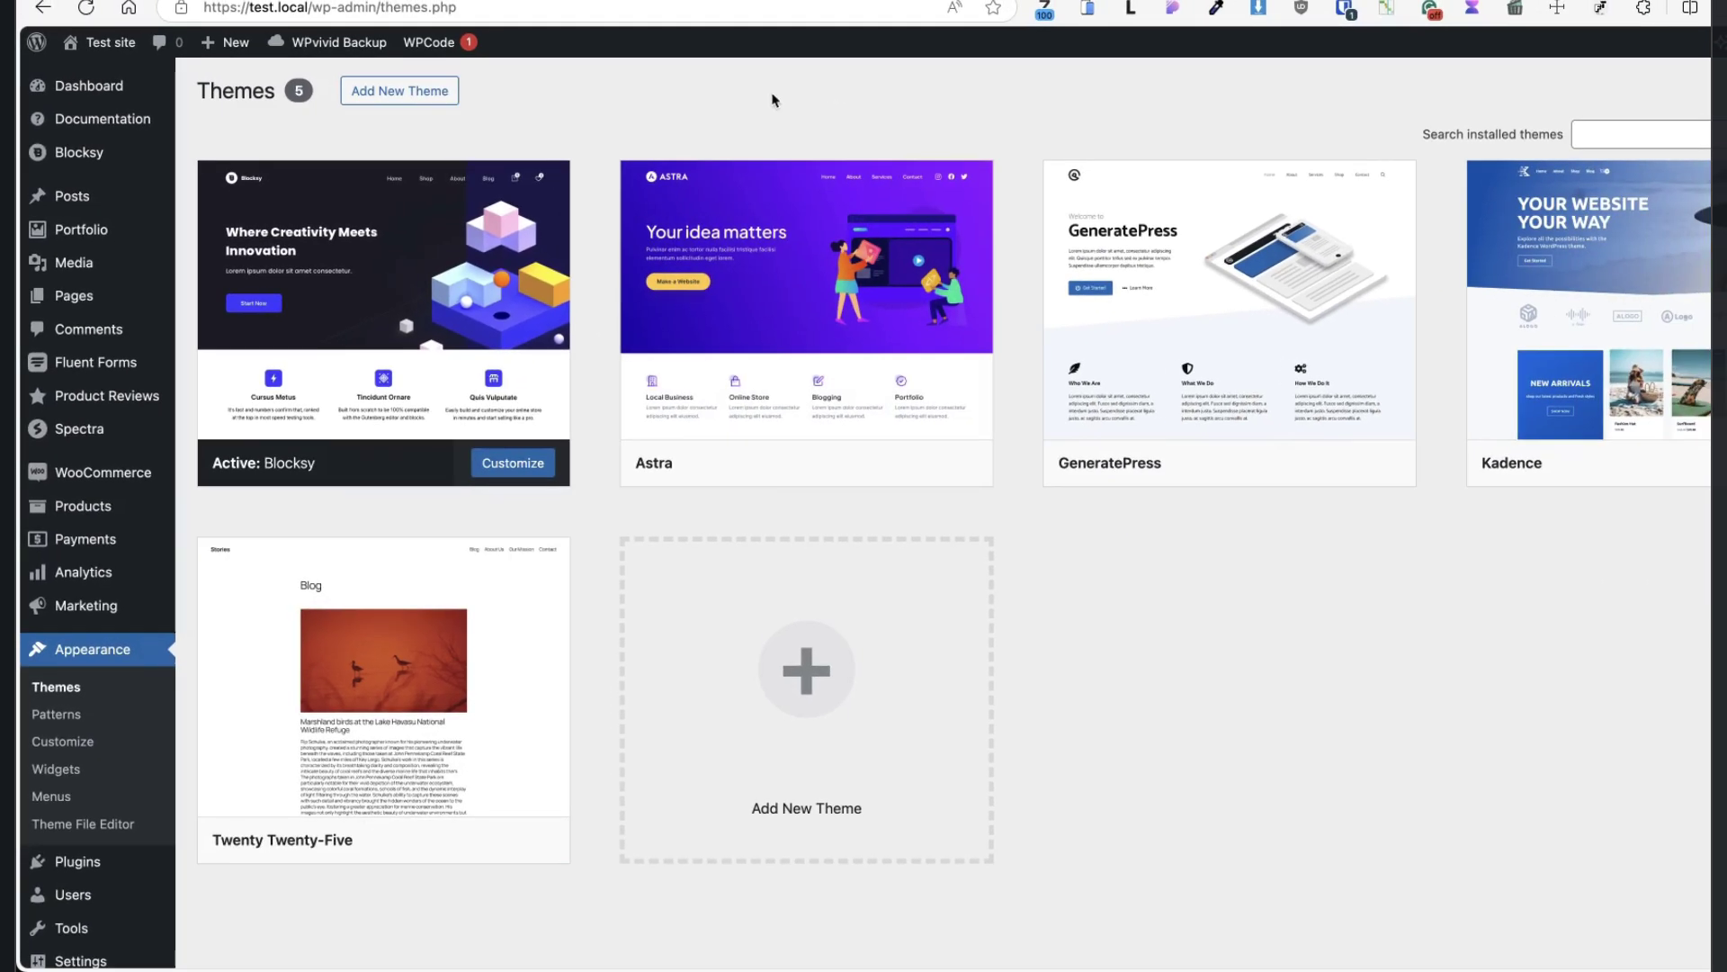
Inspect the active Blocksy theme's details and the end of its functions.php in the theme file editor
{"action": "left_click", "coordinate": [462, 198]}
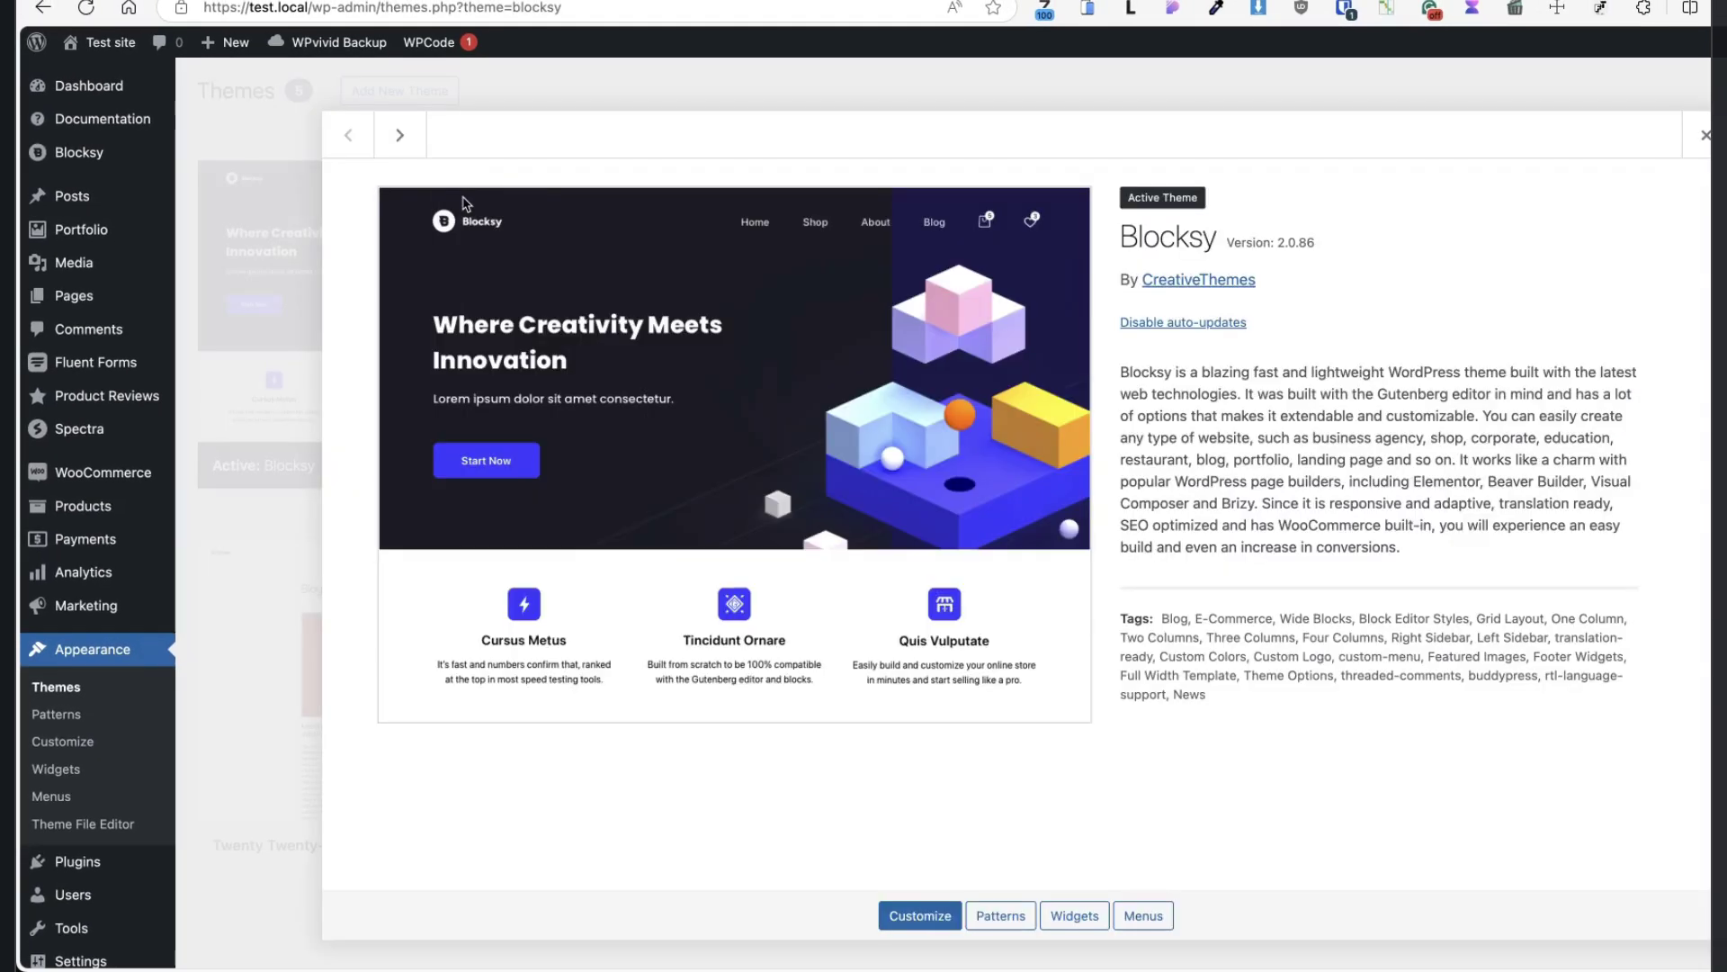
{"action": "left_click", "coordinate": [1695, 140]}
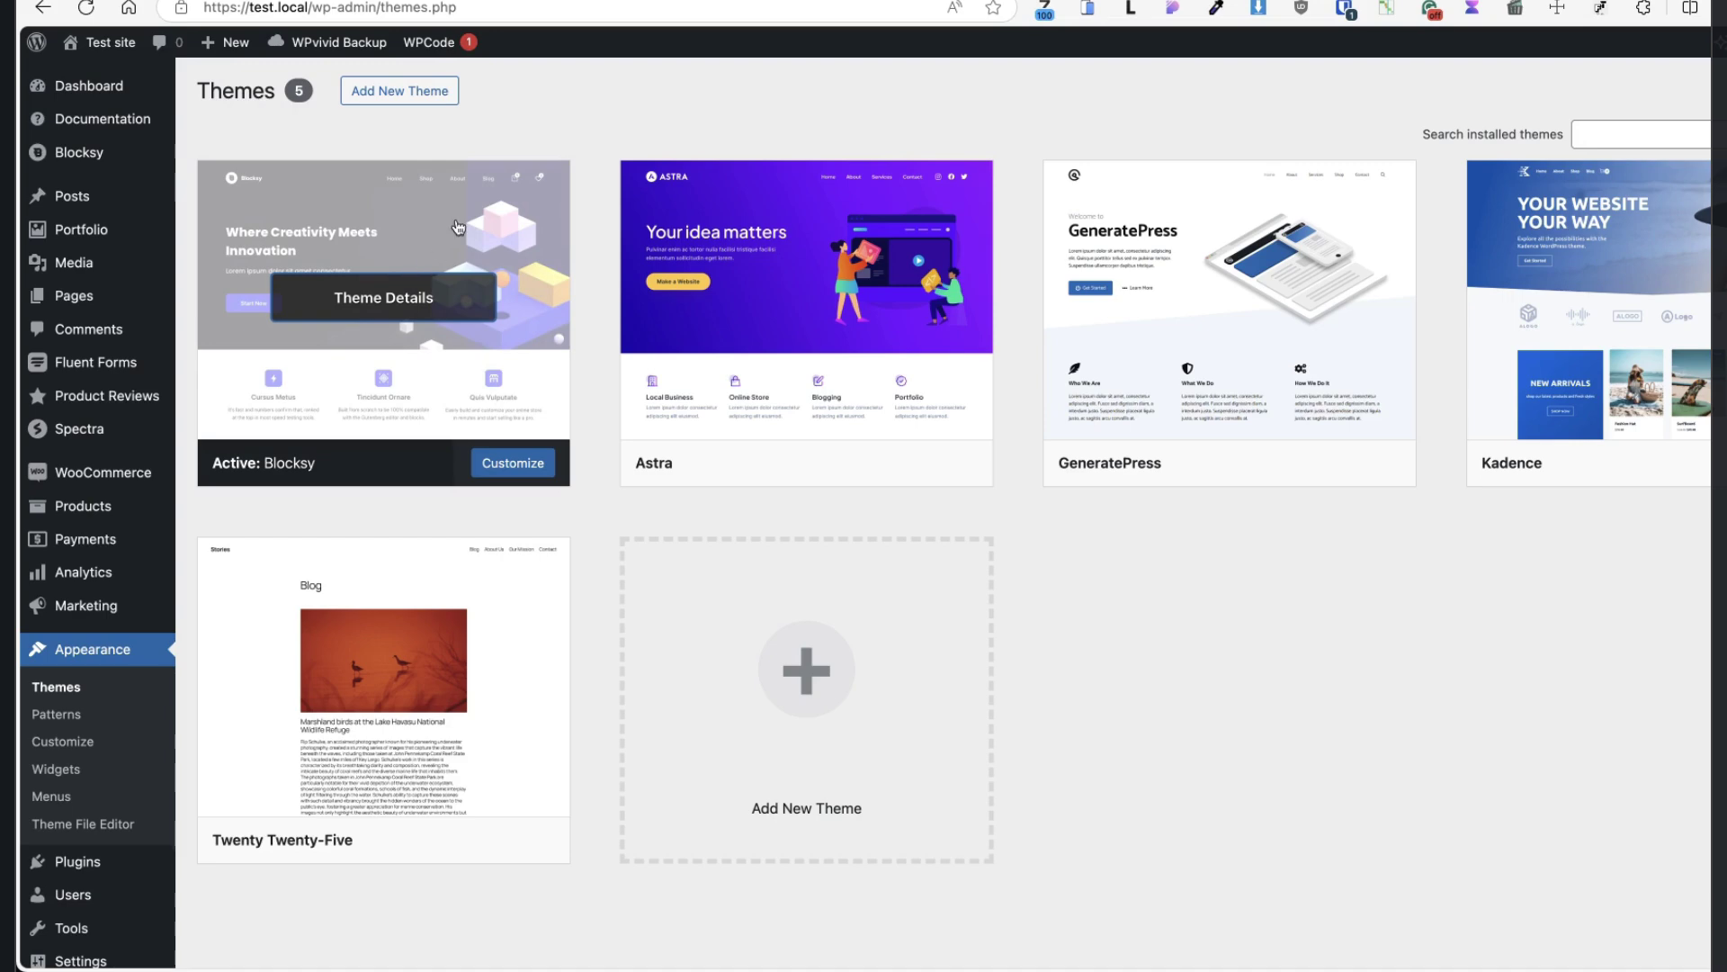
{"action": "left_click", "coordinate": [102, 839]}
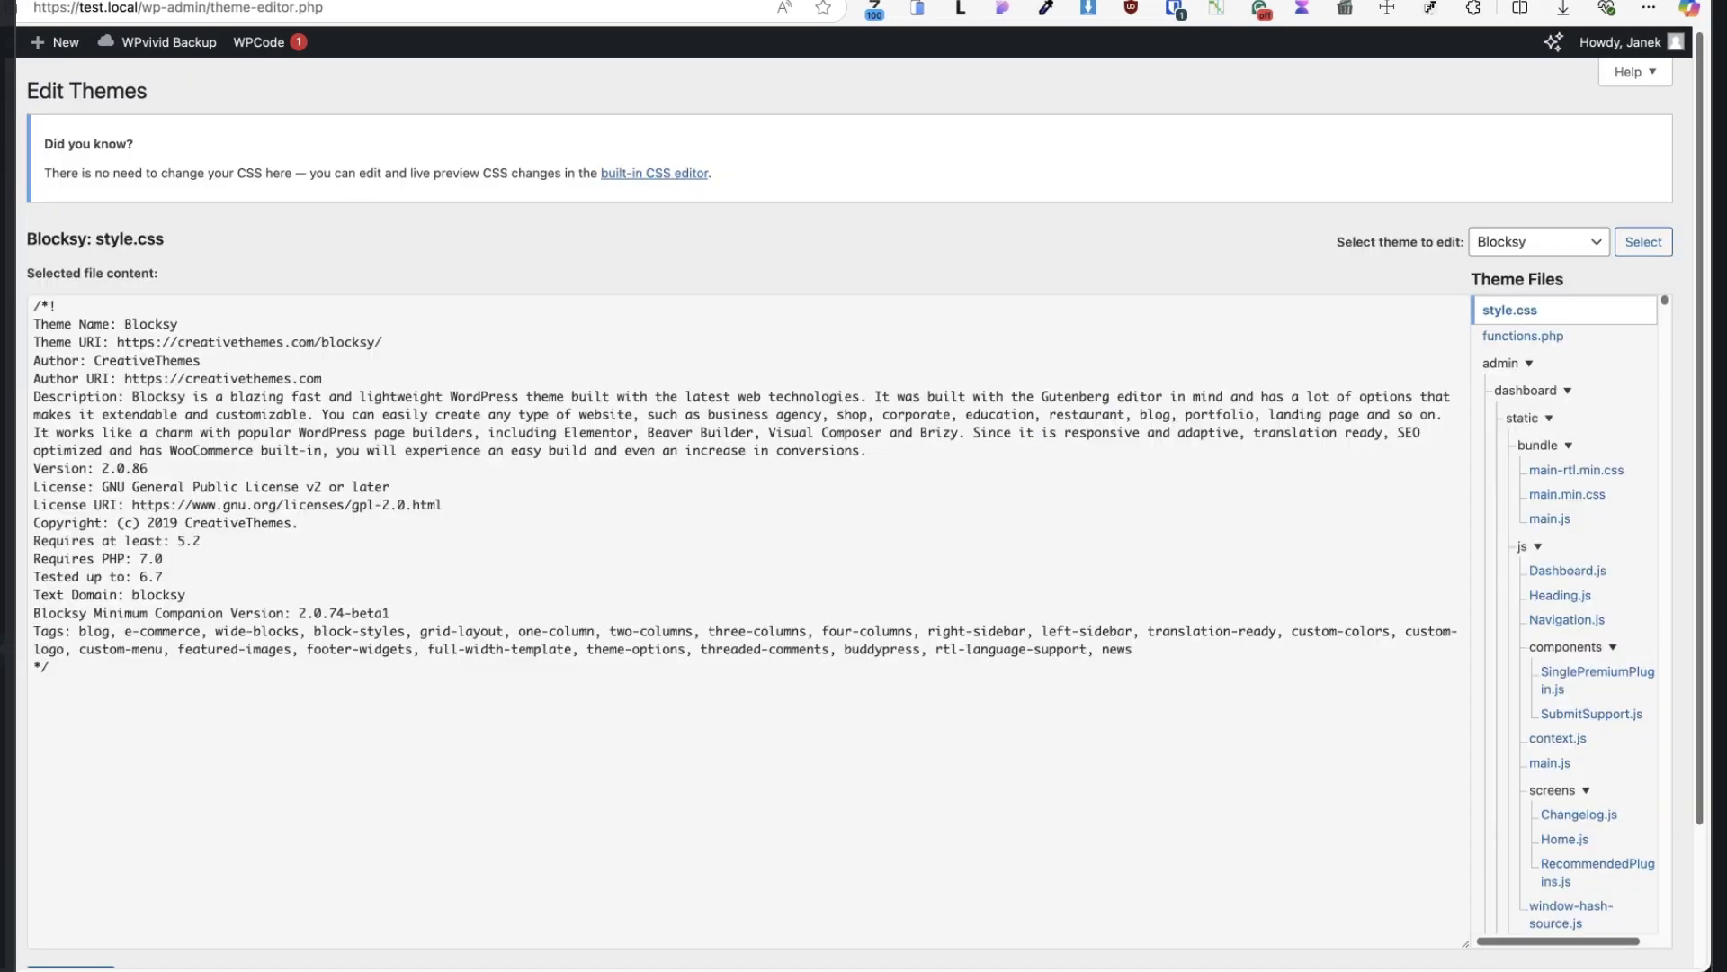
{"action": "left_click", "coordinate": [1516, 338]}
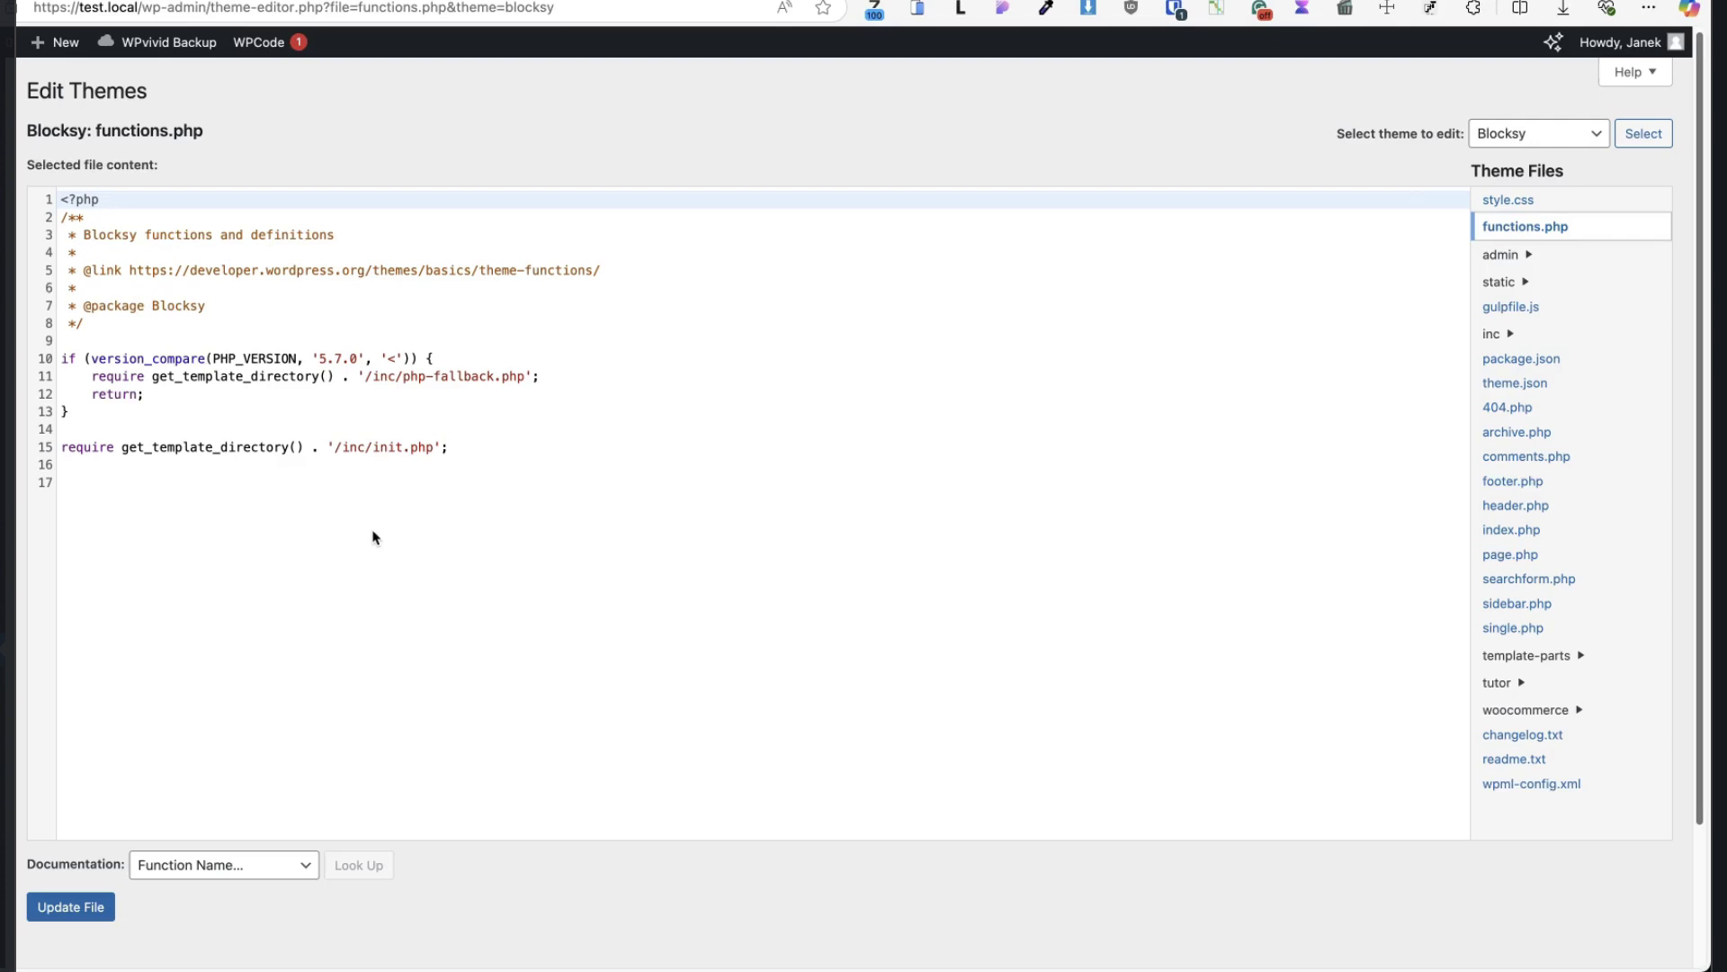
{"action": "left_click", "coordinate": [99, 483]}
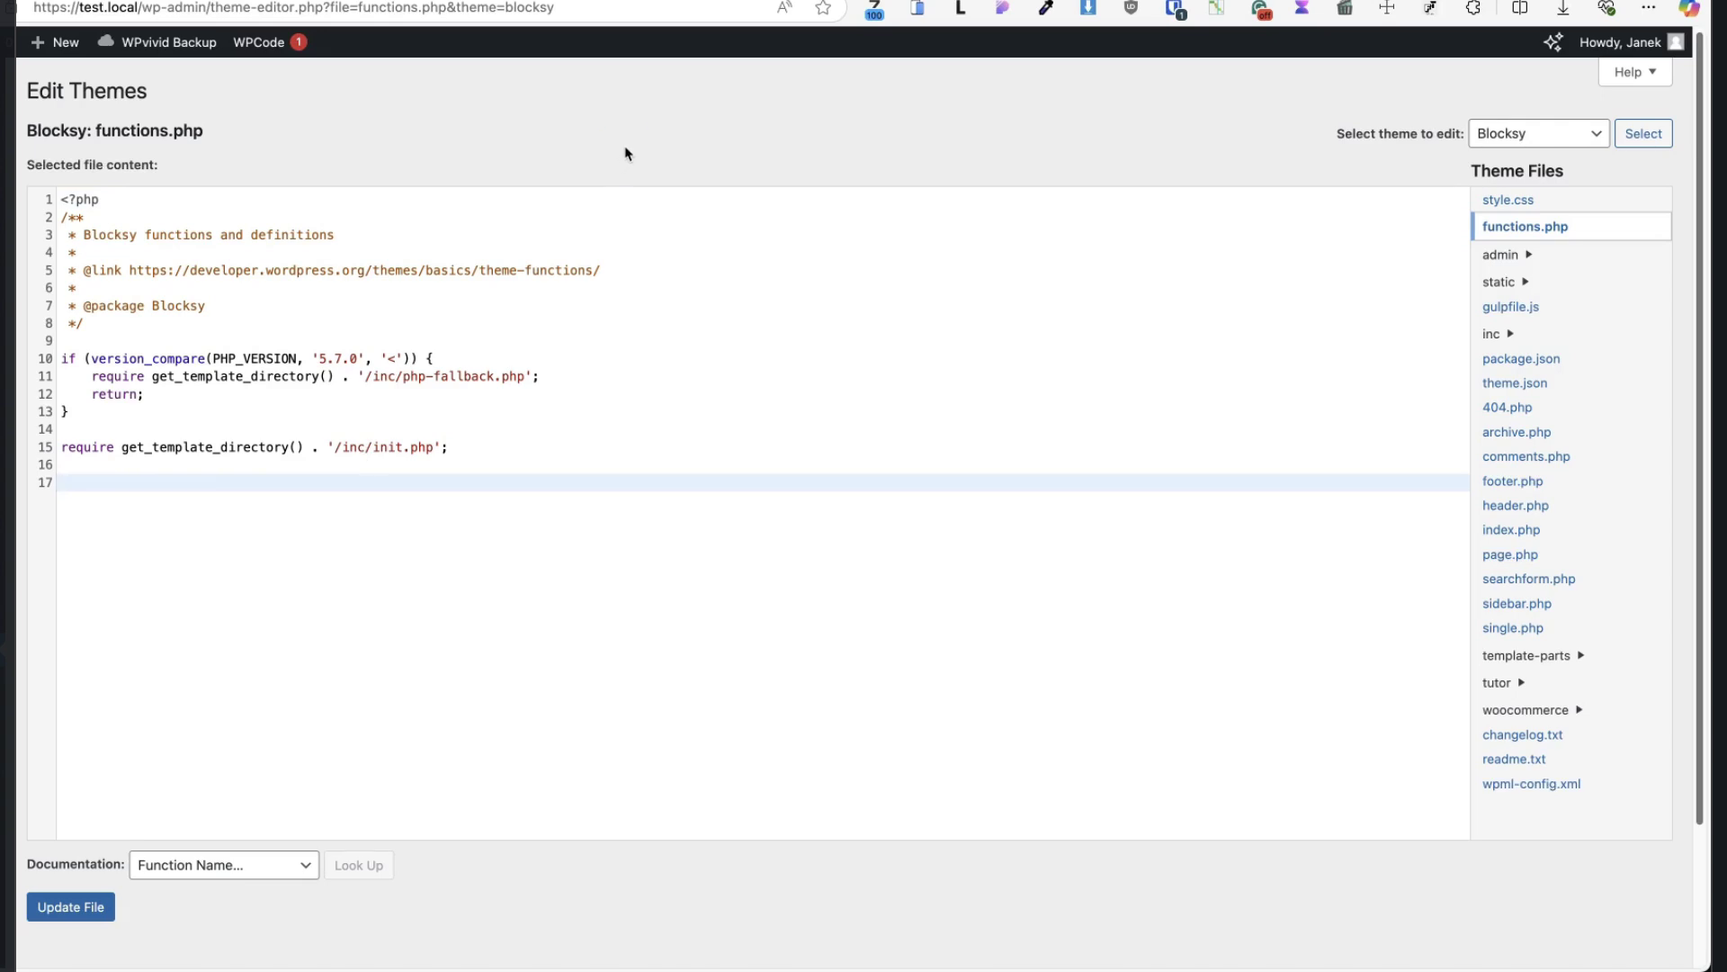
Search the directory of new plugins for "wpcode"
{"action": "scroll", "coordinate": [308, 490], "scroll_direction": "down", "scroll_amount": 2}
{"action": "mouse_move", "coordinate": [7, 701]}
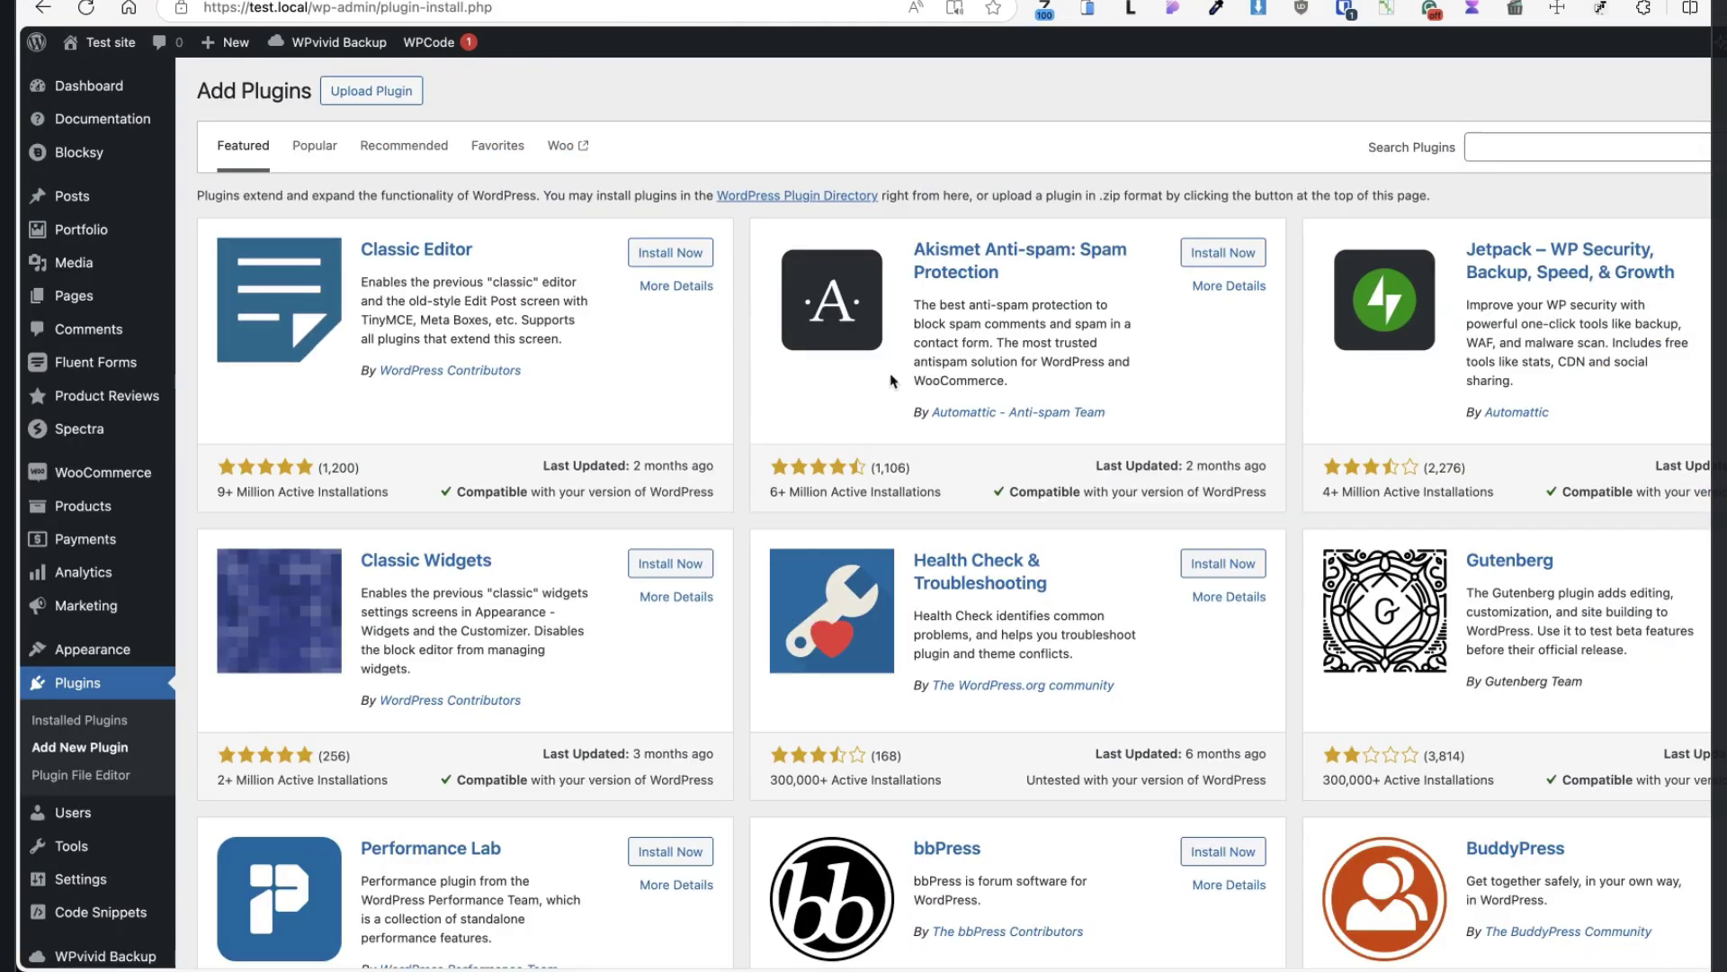
{"action": "left_click", "coordinate": [1529, 147]}
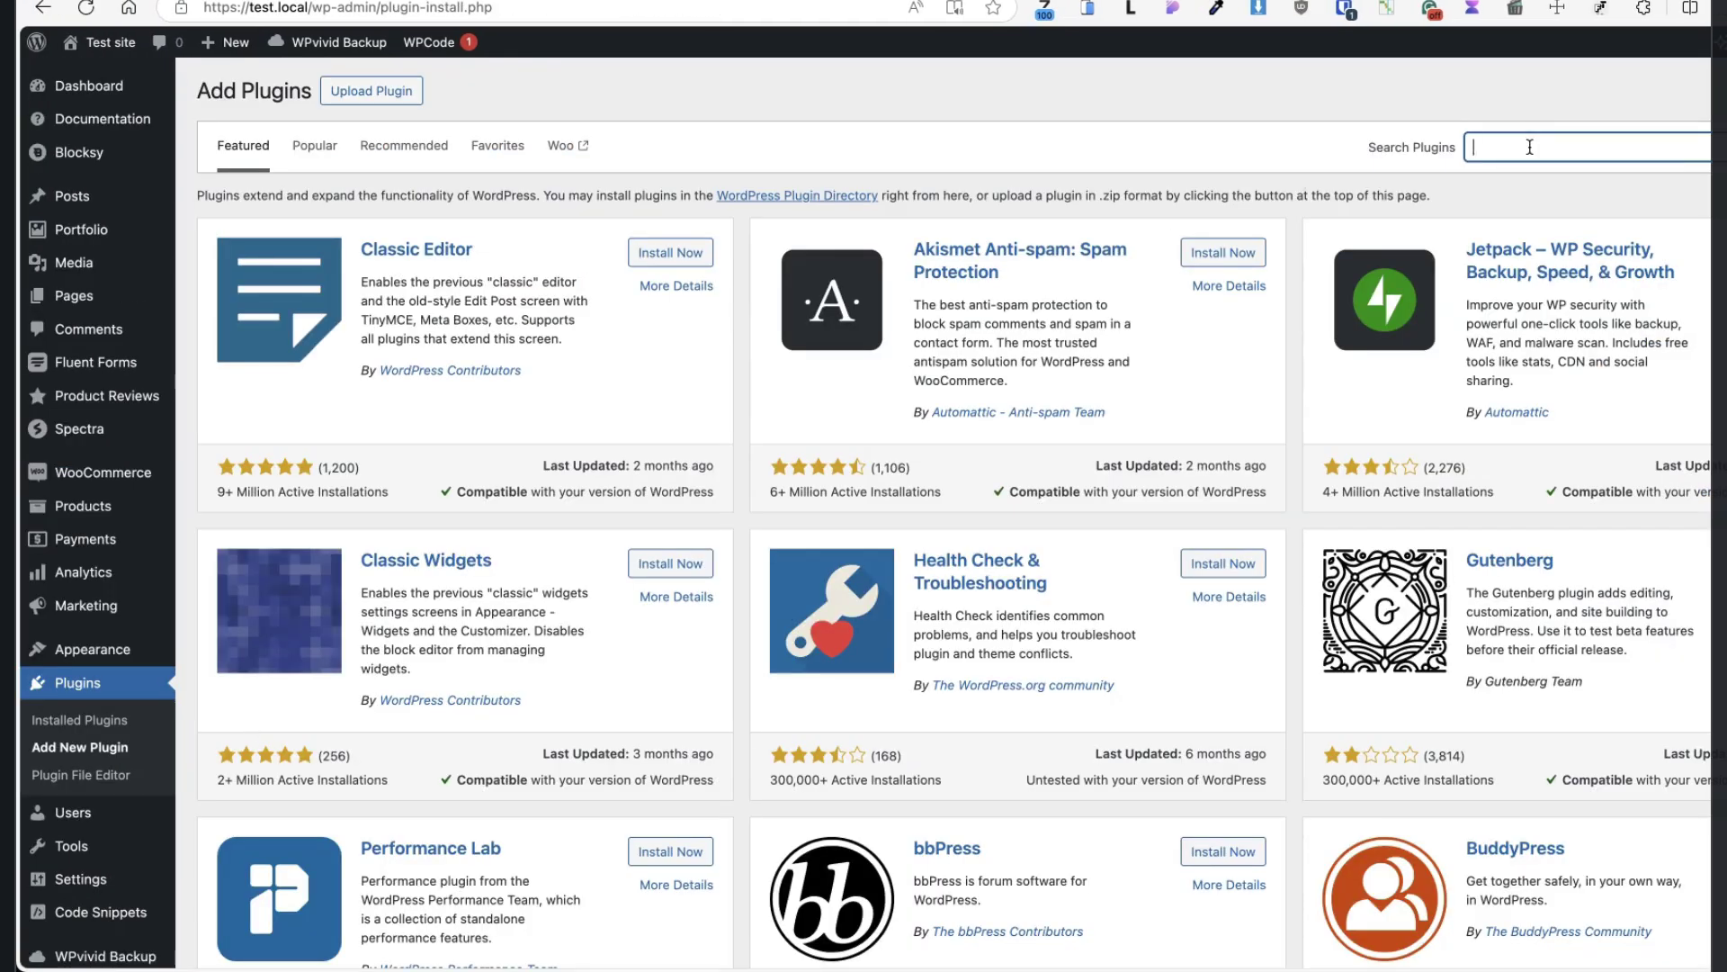
{"action": "type", "text": "wpcode"}
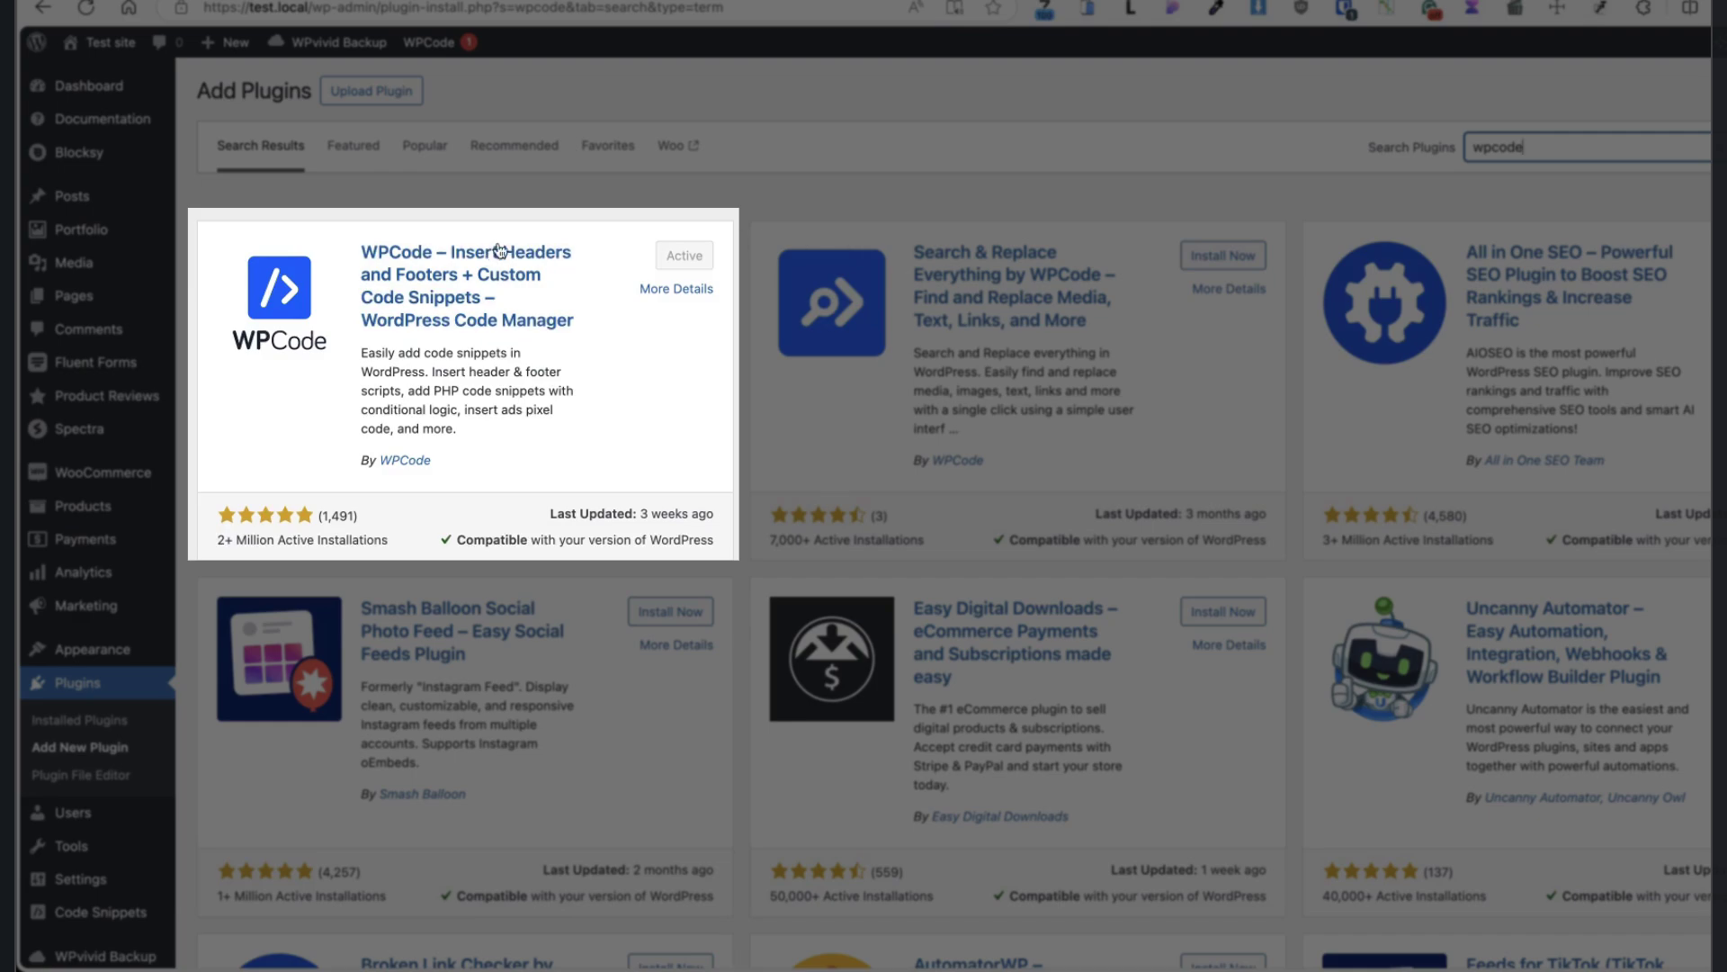
{"action": "scroll", "coordinate": [961, 170], "scroll_direction": "down", "scroll_amount": 4}
{"action": "scroll", "coordinate": [961, 171], "scroll_direction": "up", "scroll_amount": 4}
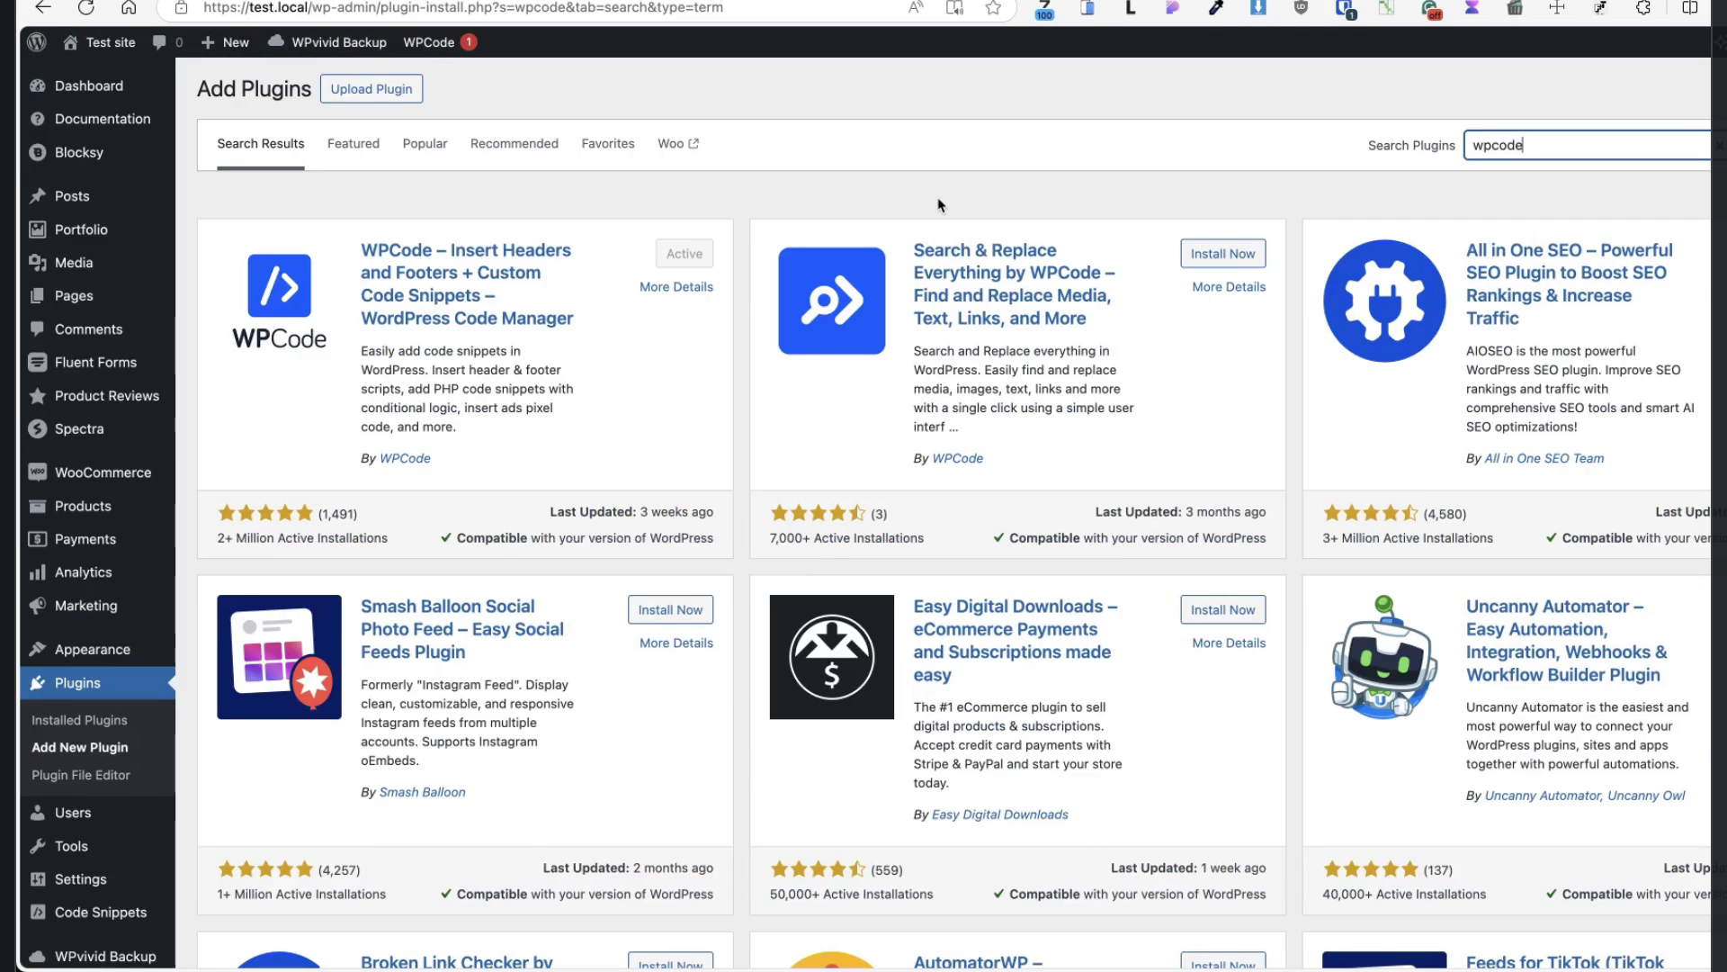
Open the WPCode list of code snippets and look through the existing snippets
{"action": "scroll", "coordinate": [938, 206], "scroll_direction": "down", "scroll_amount": 4}
{"action": "mouse_move", "coordinate": [102, 834]}
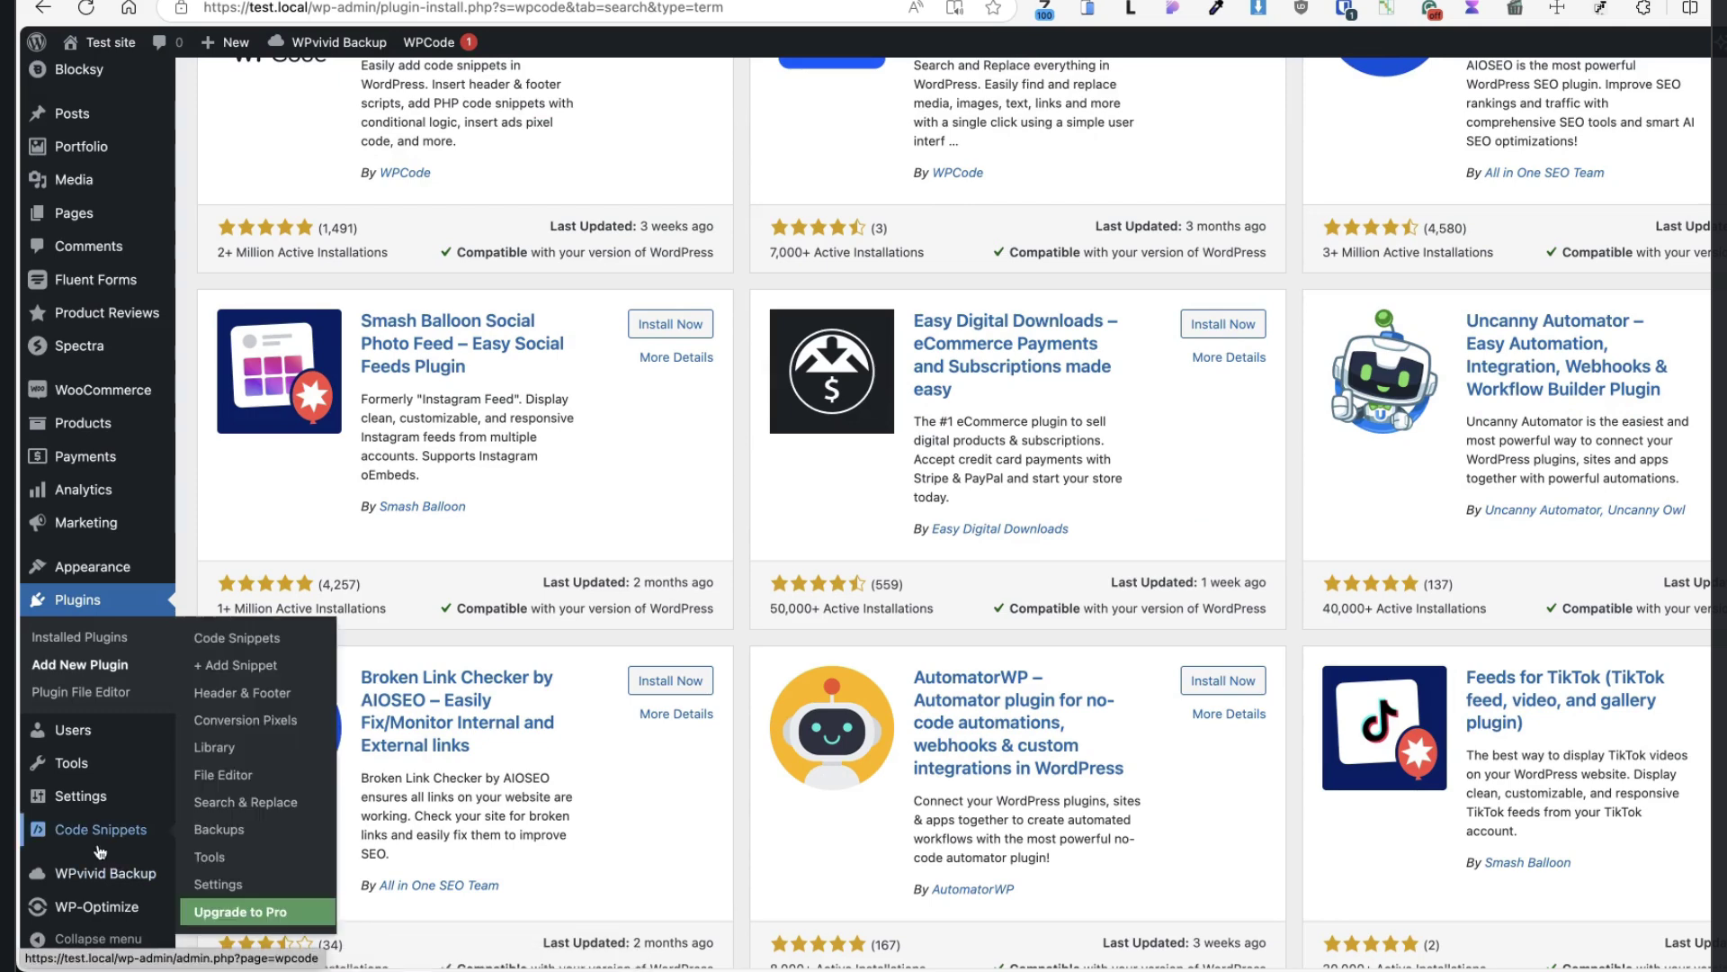
{"action": "left_click", "coordinate": [262, 640]}
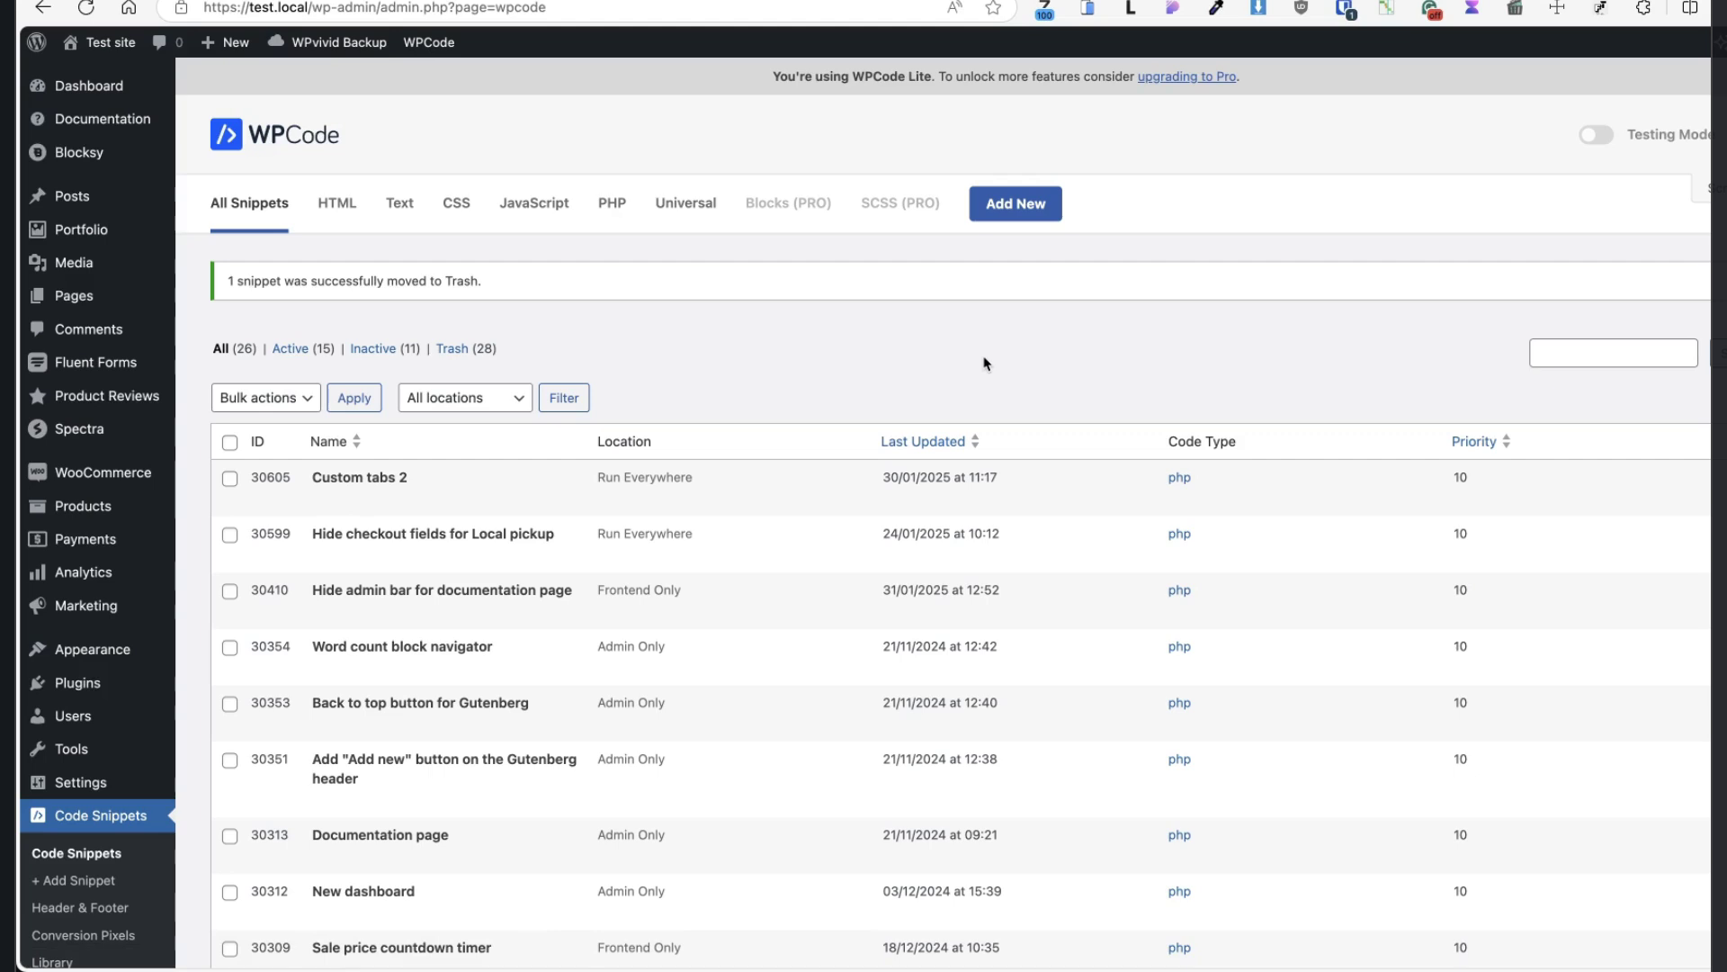
{"action": "mouse_move", "coordinate": [447, 780]}
{"action": "mouse_move", "coordinate": [391, 718]}
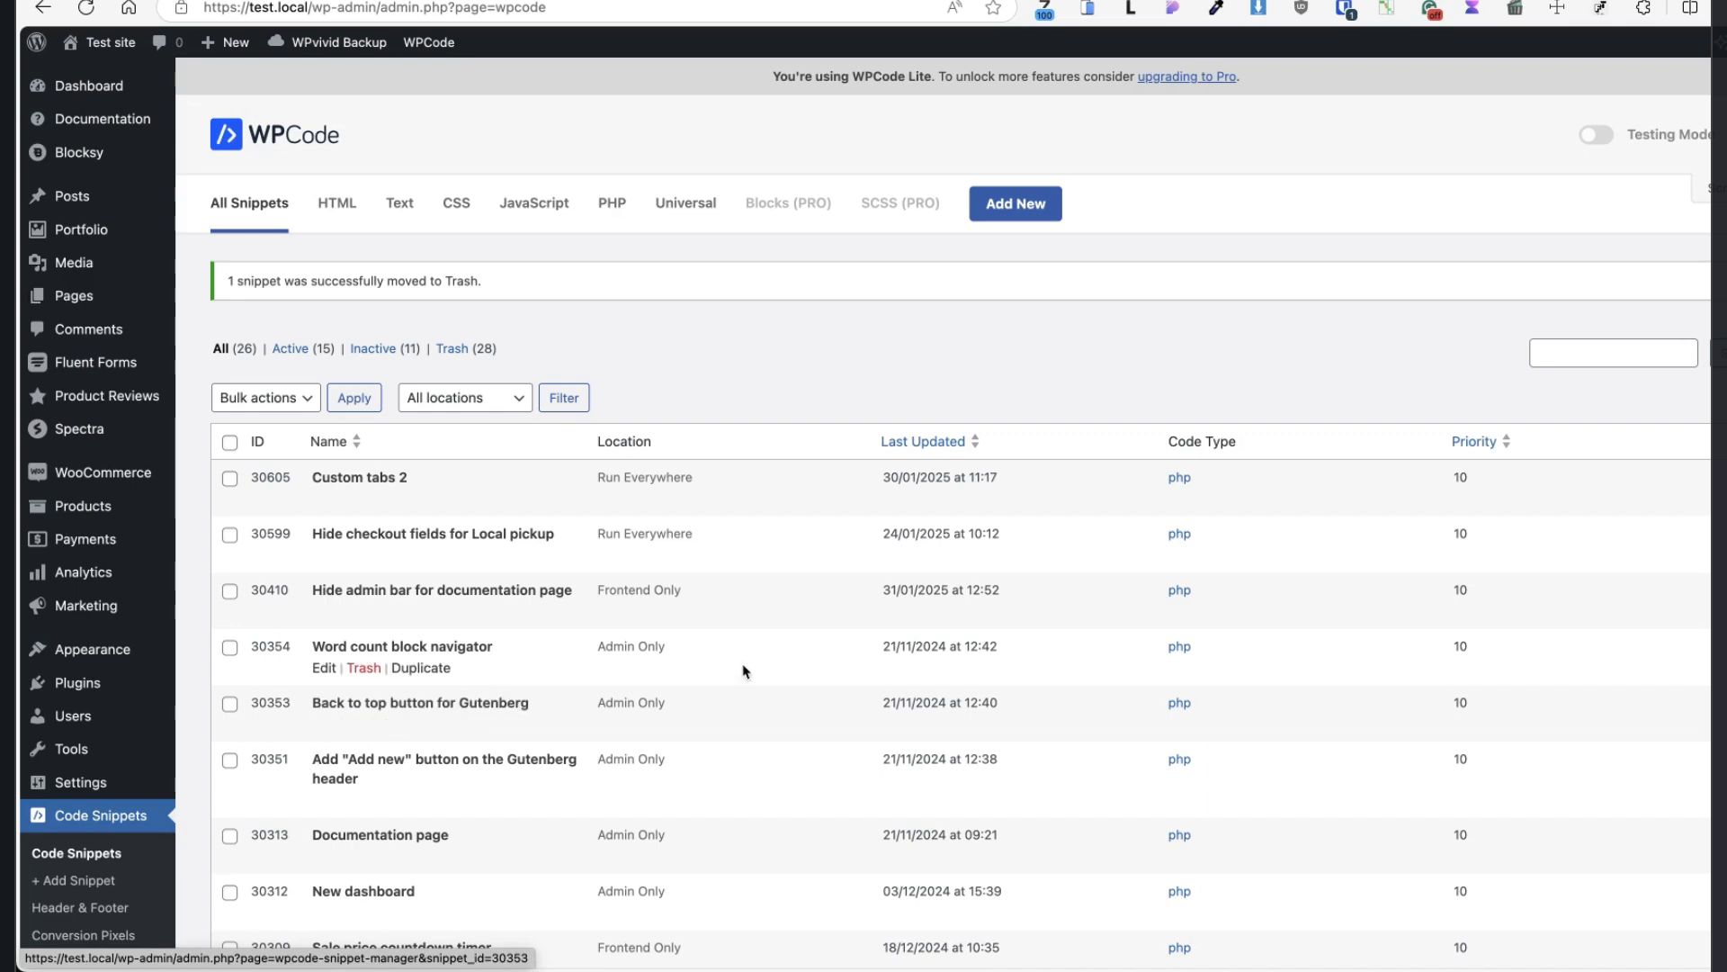
{"action": "scroll", "coordinate": [493, 783], "scroll_direction": "down", "scroll_amount": 7}
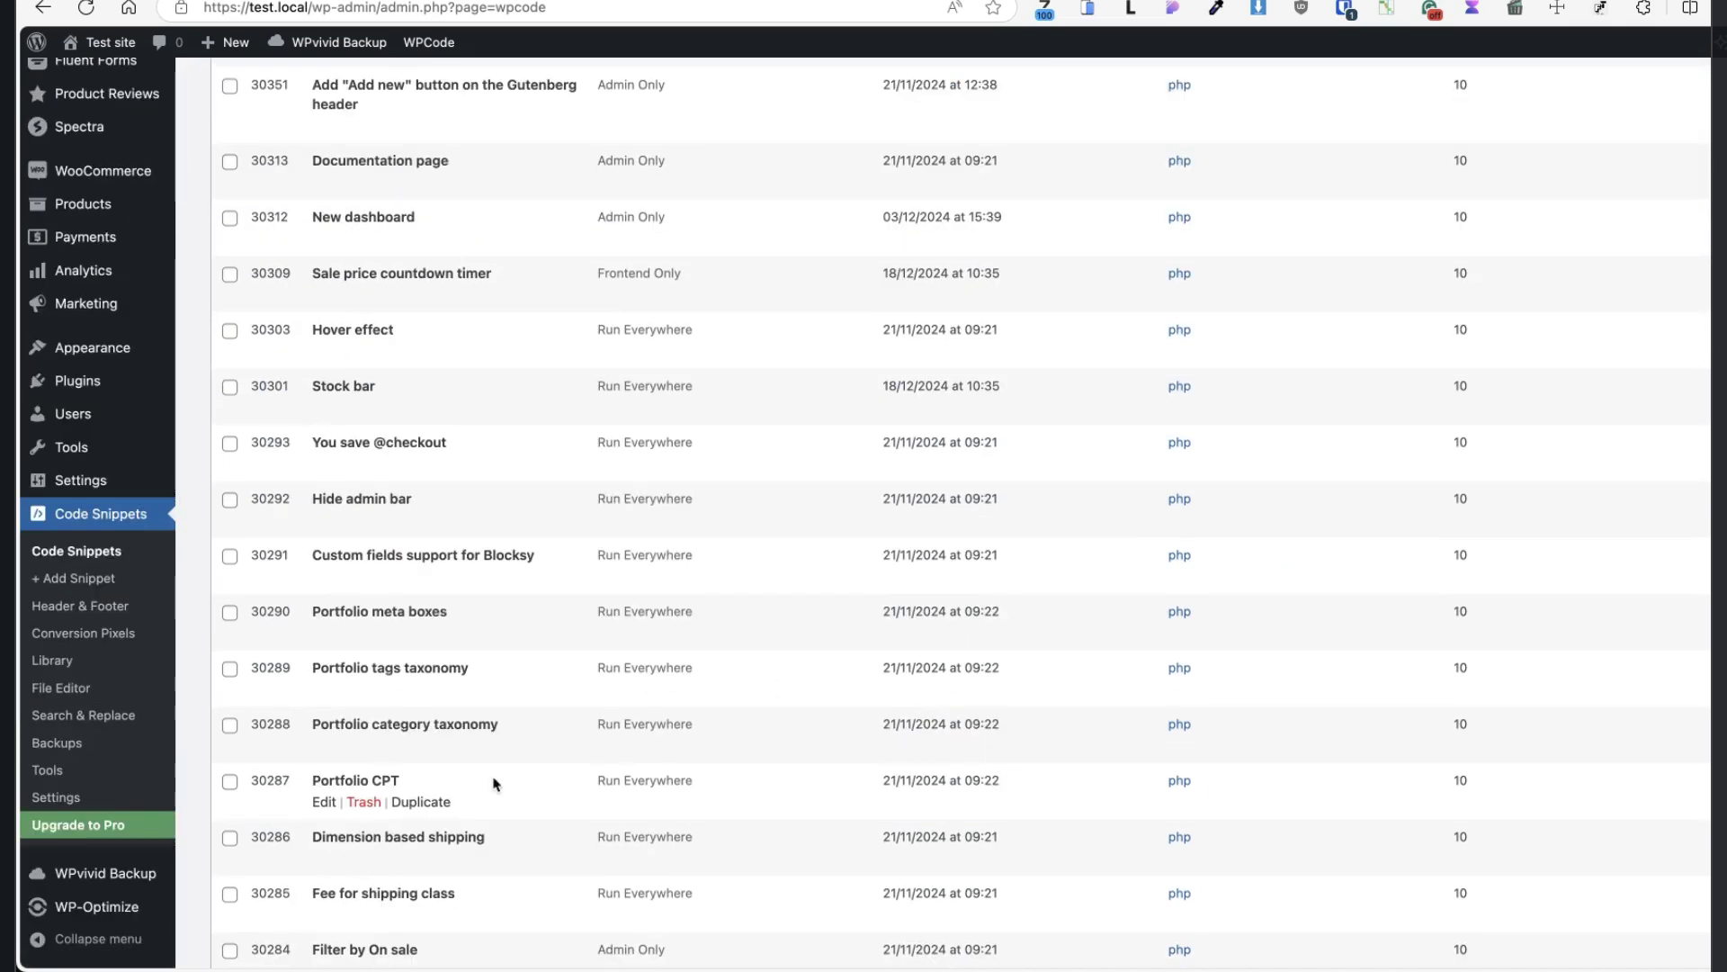
In the new PHP snippet, review the snippet types, set where to run to Custom and open the condition builder
{"action": "left_click", "coordinate": [814, 378]}
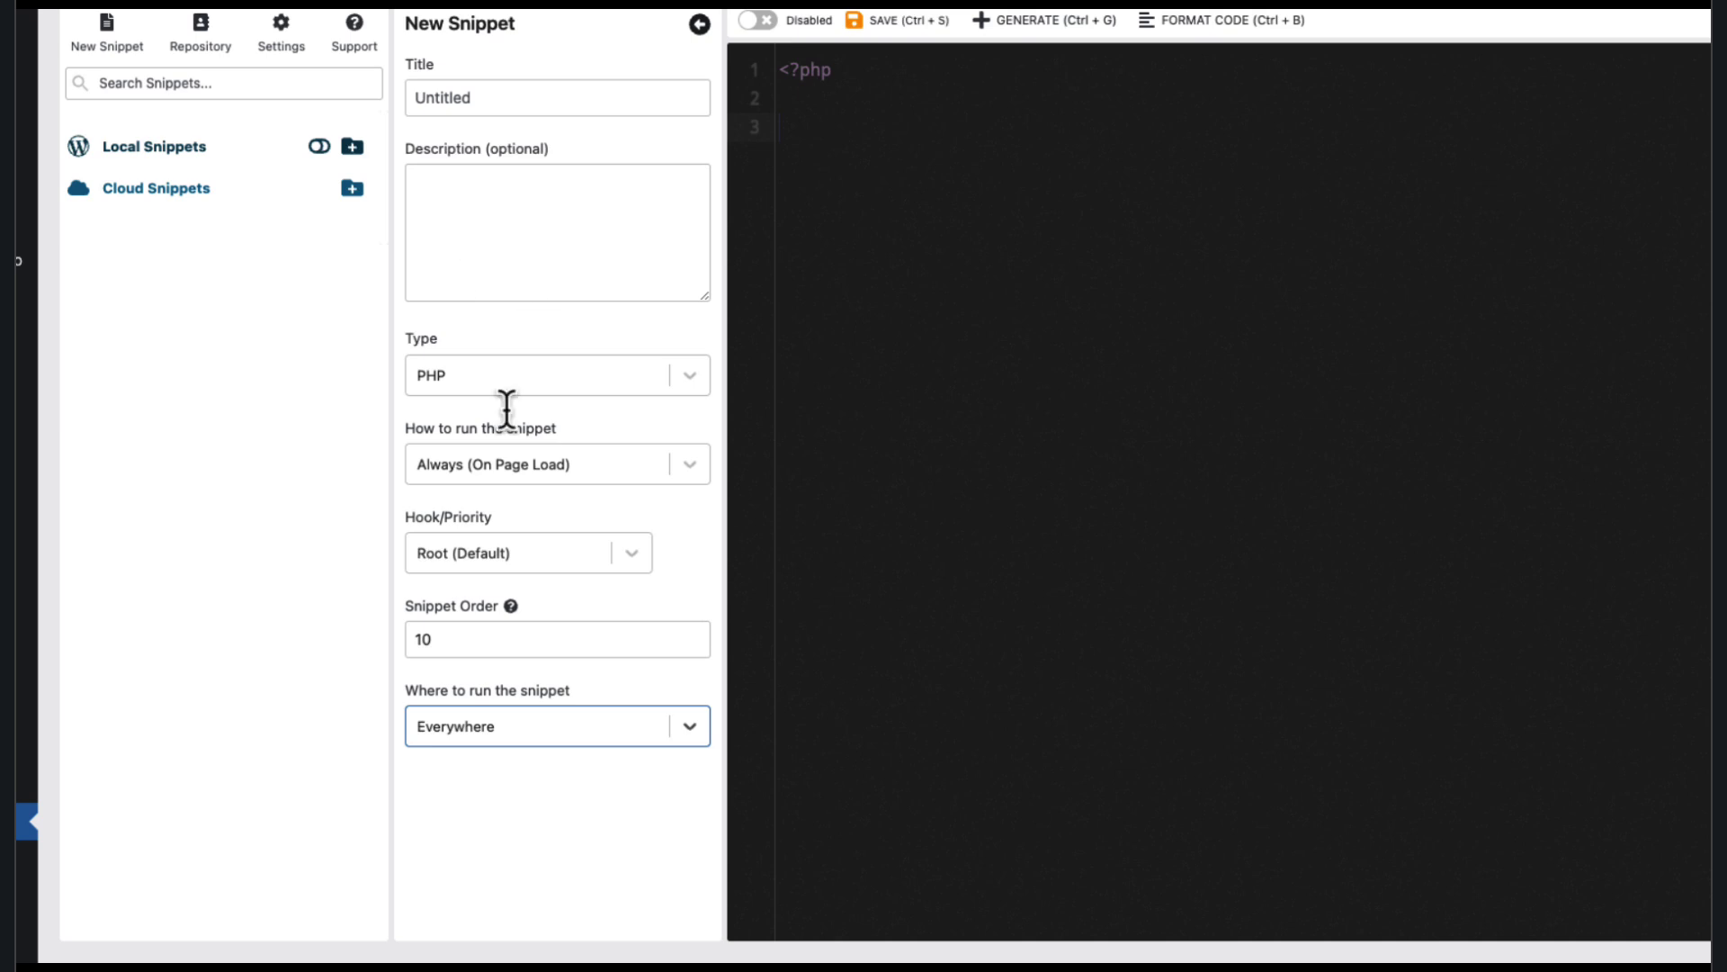
{"action": "left_click", "coordinate": [509, 378]}
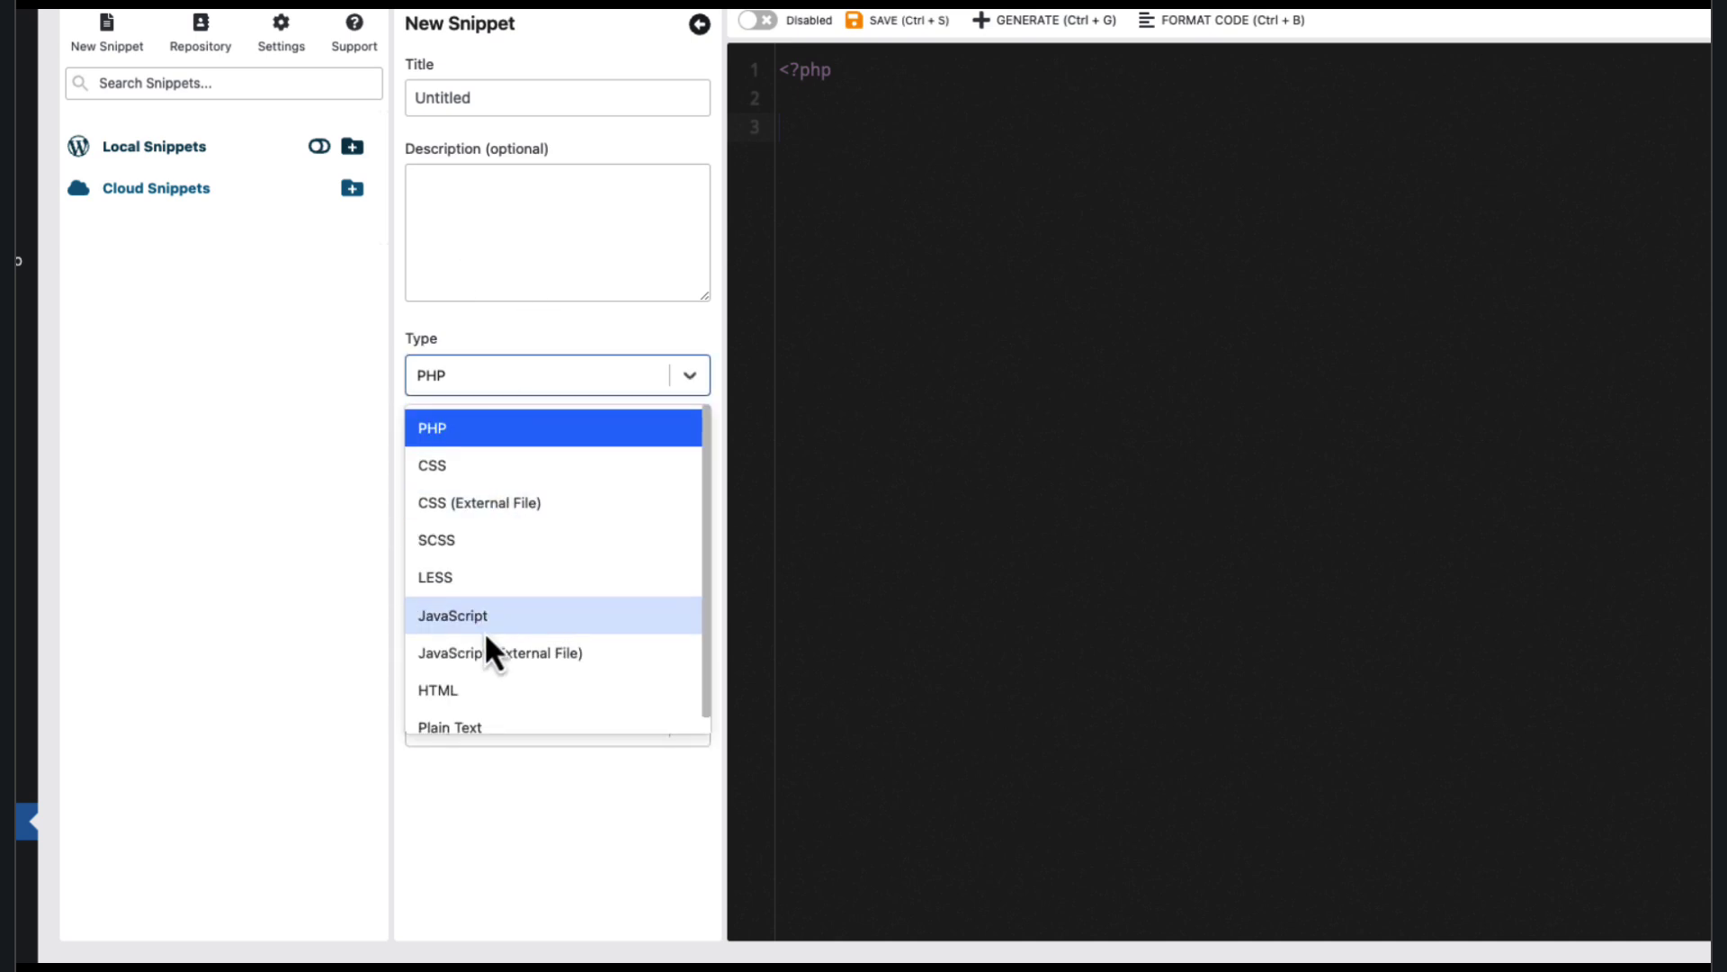
{"action": "left_click", "coordinate": [517, 796]}
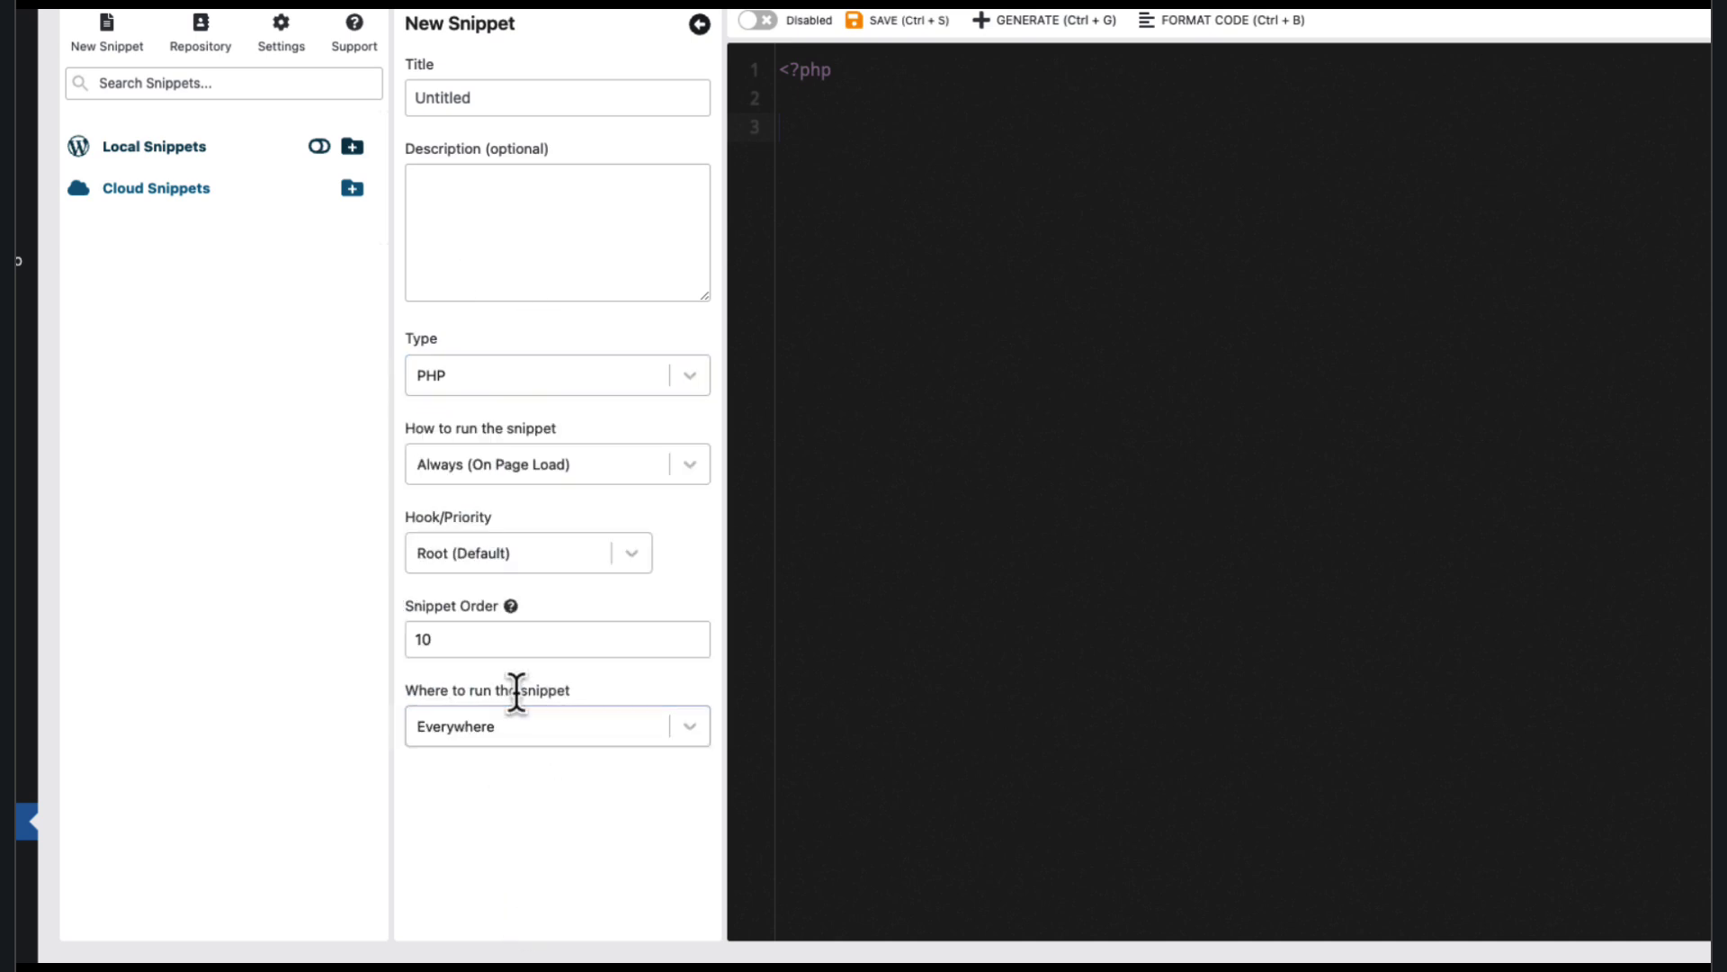
{"action": "left_click", "coordinate": [509, 725]}
{"action": "left_click", "coordinate": [458, 895]}
{"action": "left_click", "coordinate": [536, 819]}
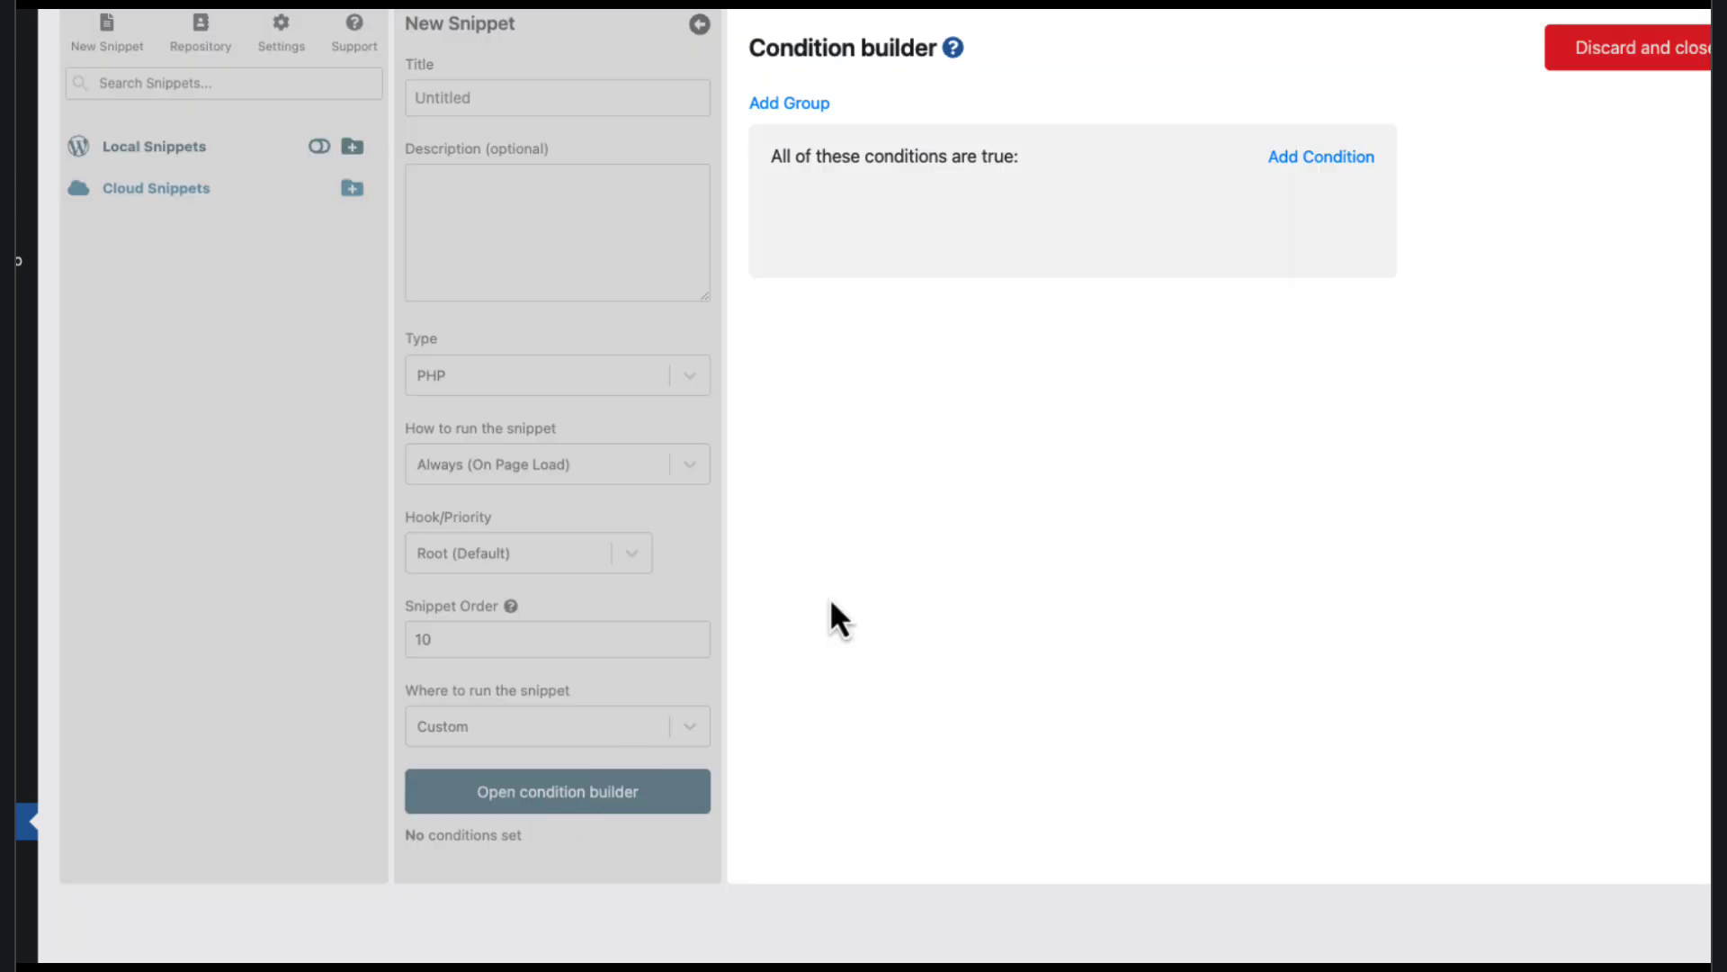
Add the condition Taxonomy Is Product categories with the term Accessories, and save the conditions
{"action": "left_click", "coordinate": [1057, 157]}
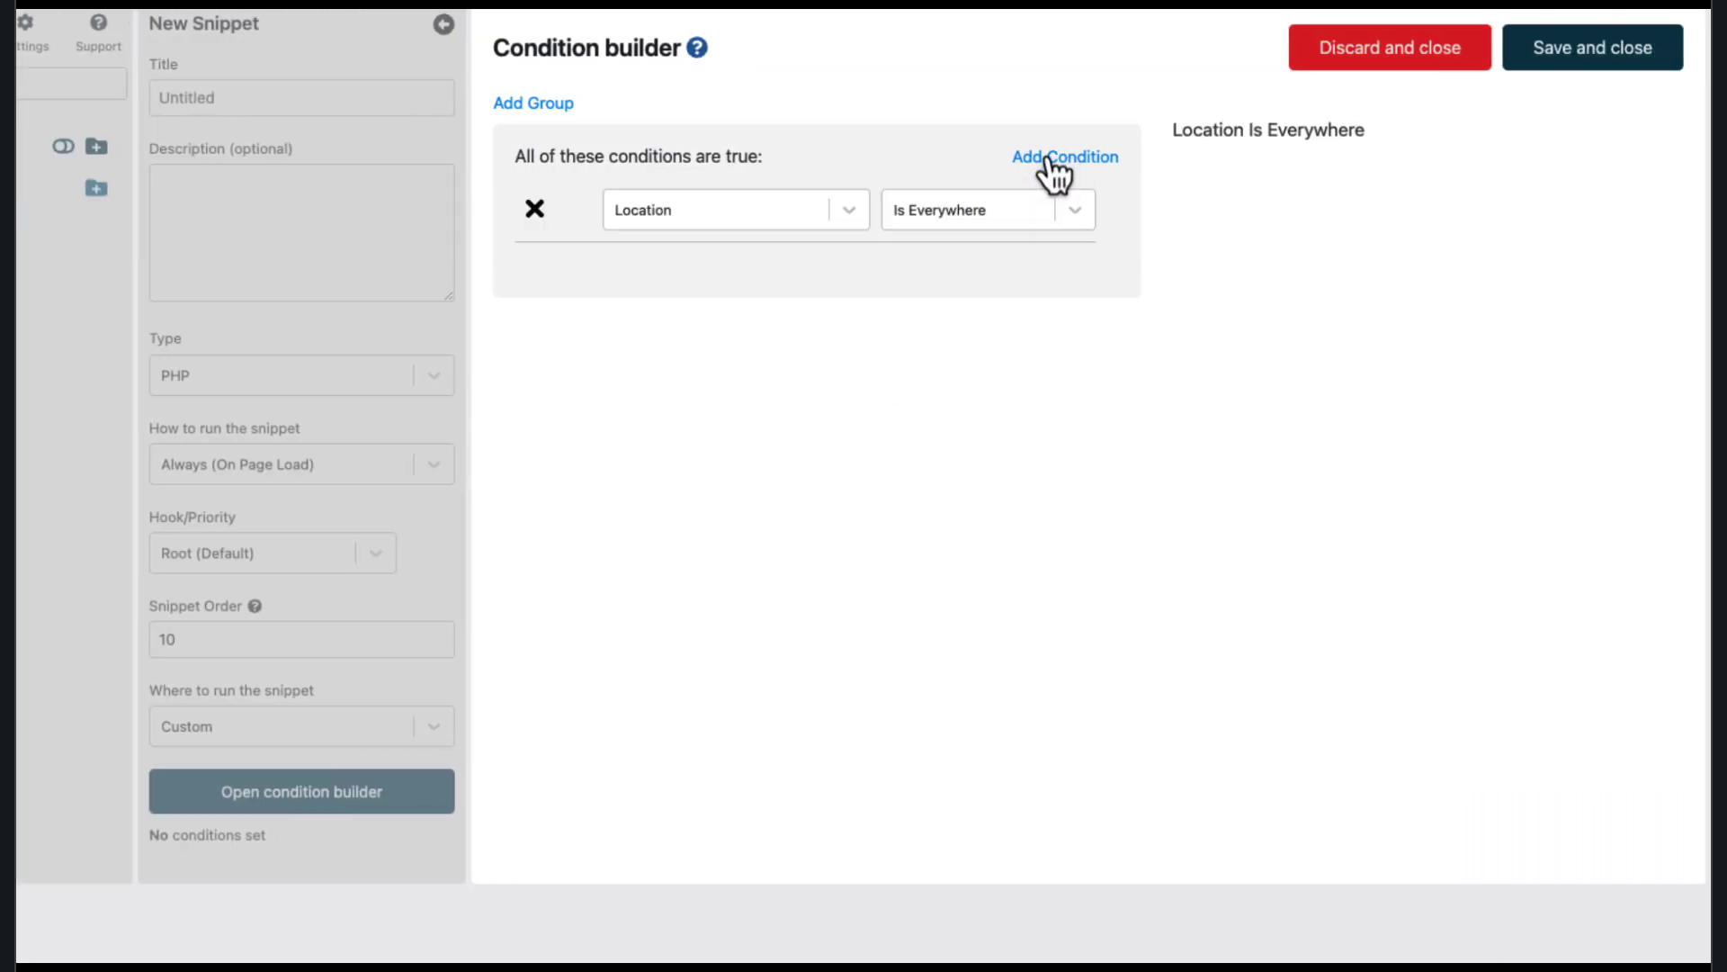
{"action": "left_click", "coordinate": [745, 218]}
{"action": "scroll", "coordinate": [711, 477], "scroll_direction": "down", "scroll_amount": 1}
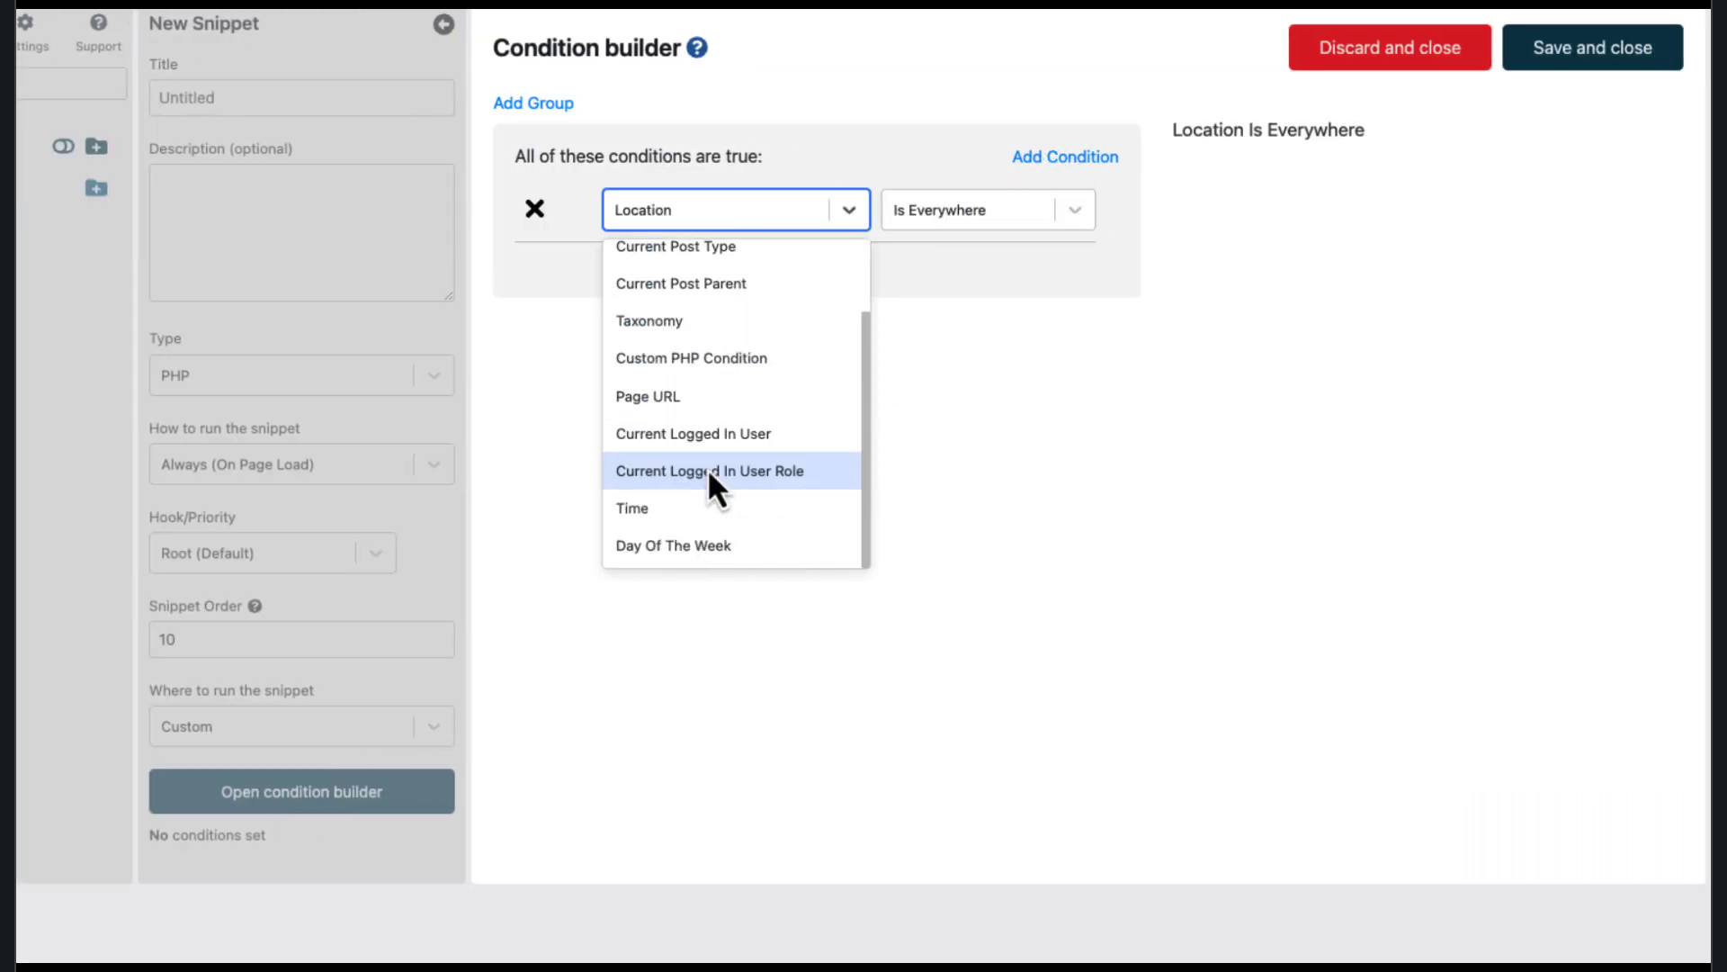
{"action": "scroll", "coordinate": [705, 441], "scroll_direction": "up", "scroll_amount": 1}
{"action": "left_click", "coordinate": [697, 409]}
{"action": "left_click", "coordinate": [869, 276]}
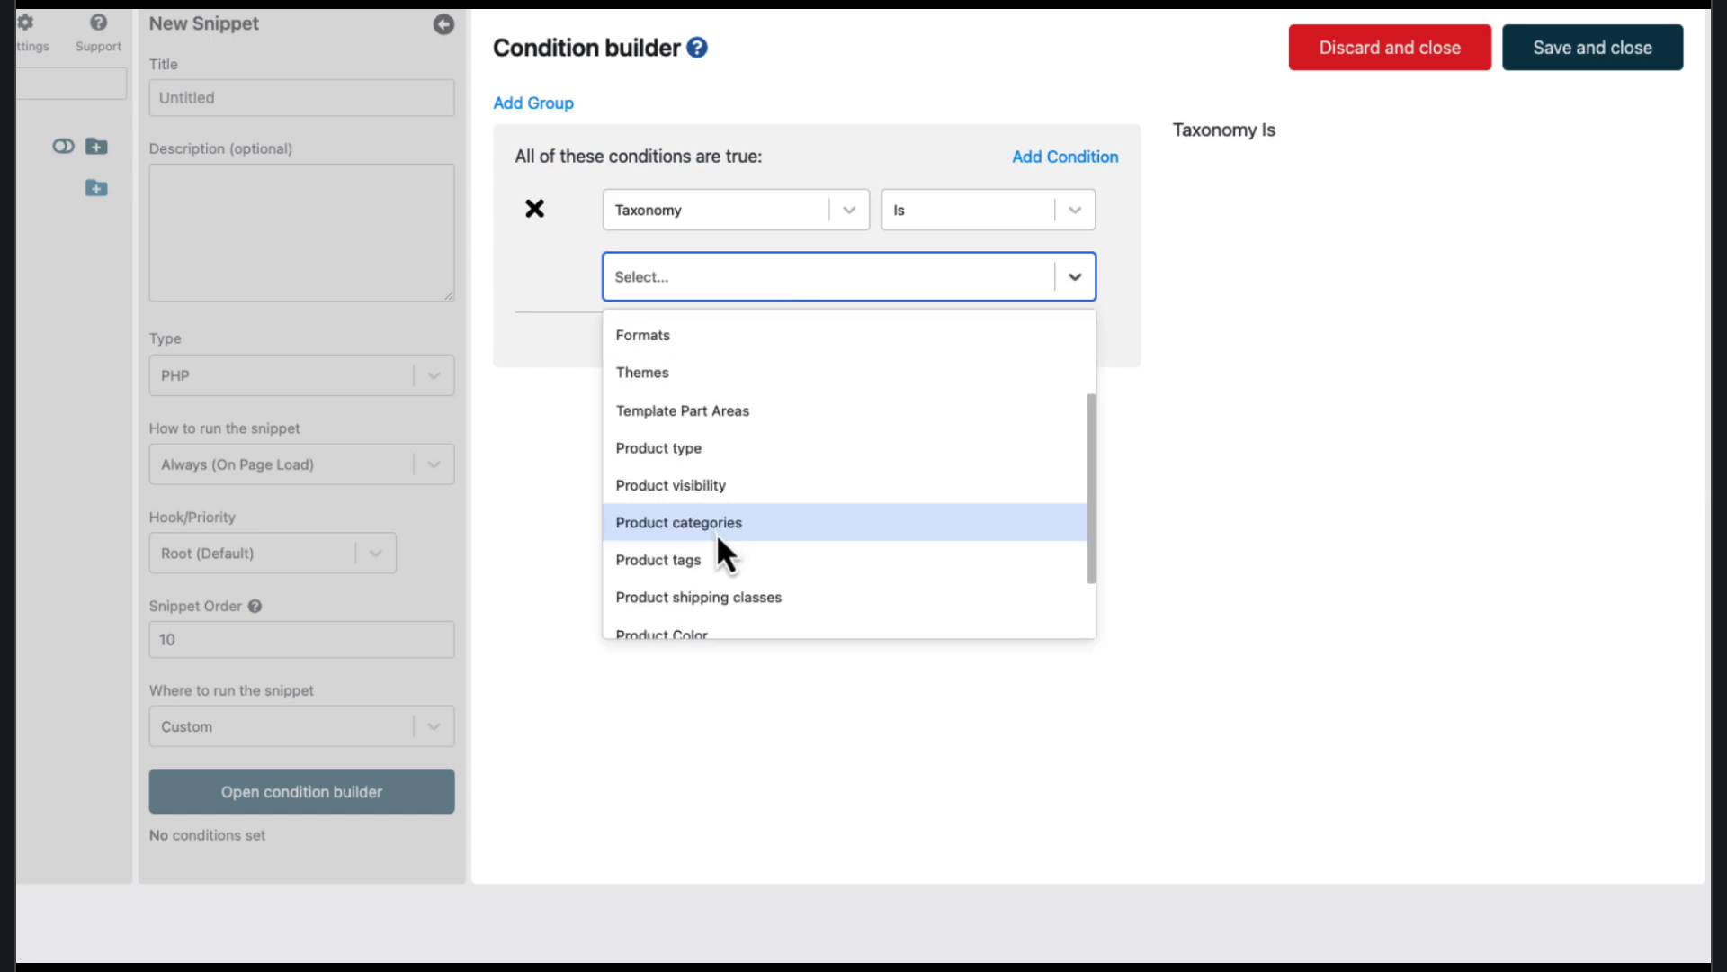
{"action": "left_click", "coordinate": [714, 522]}
{"action": "left_click", "coordinate": [753, 360]}
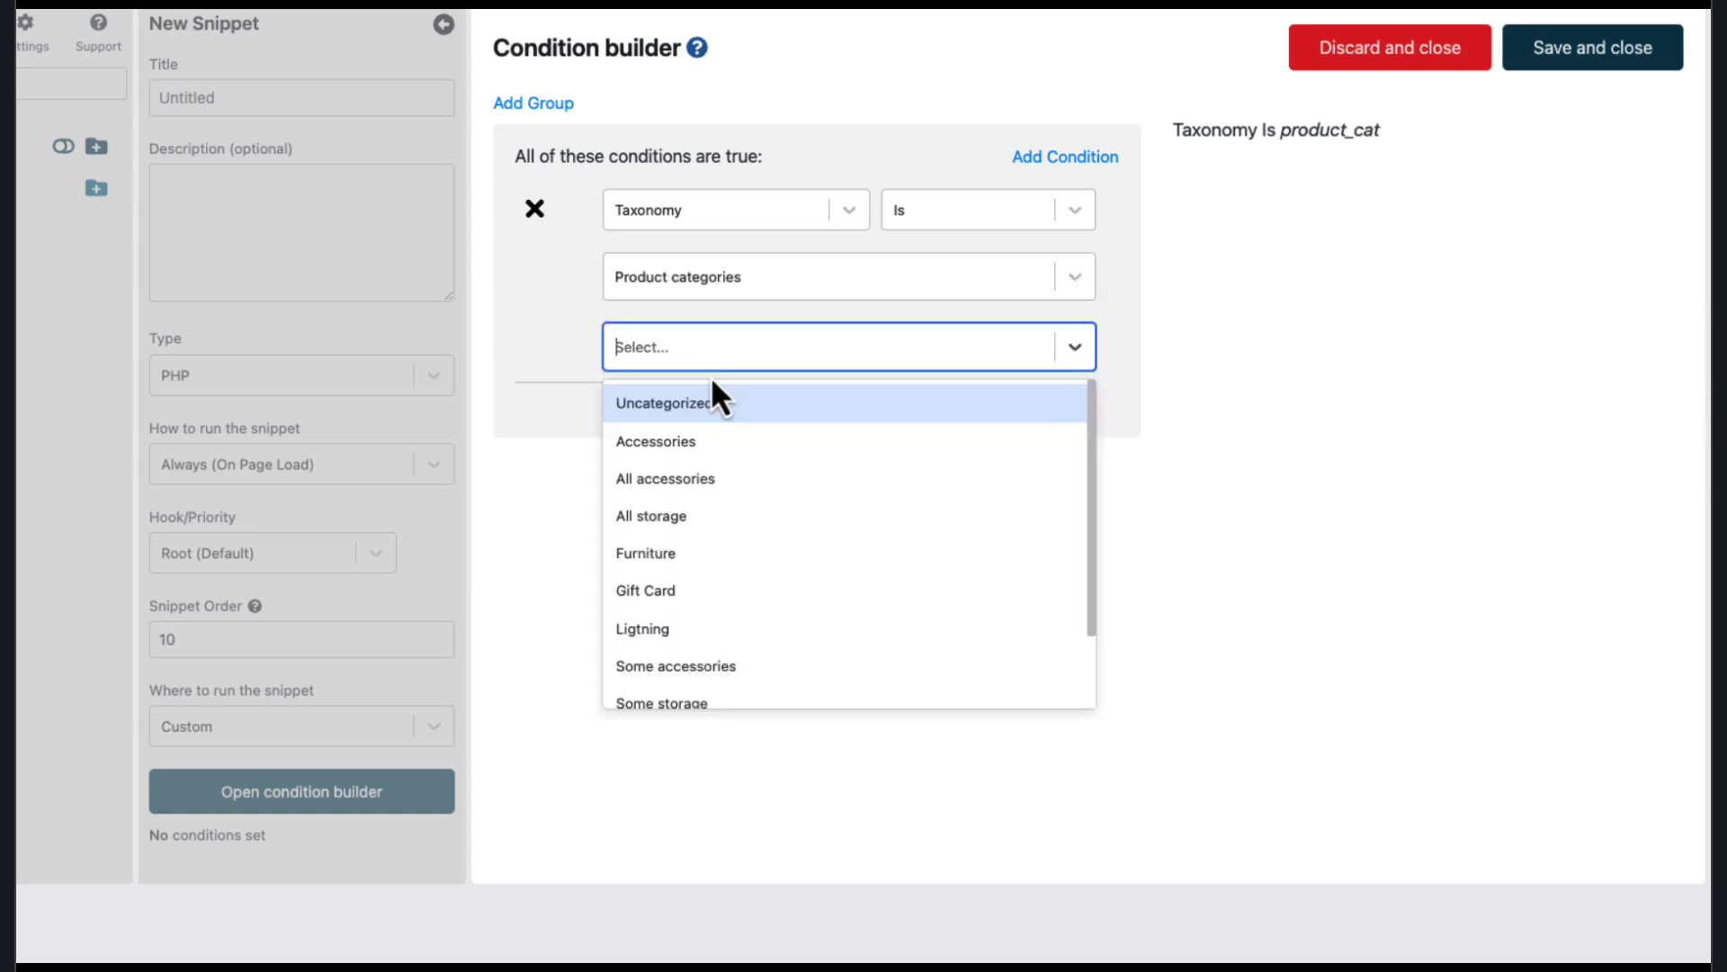
{"action": "left_click", "coordinate": [654, 450]}
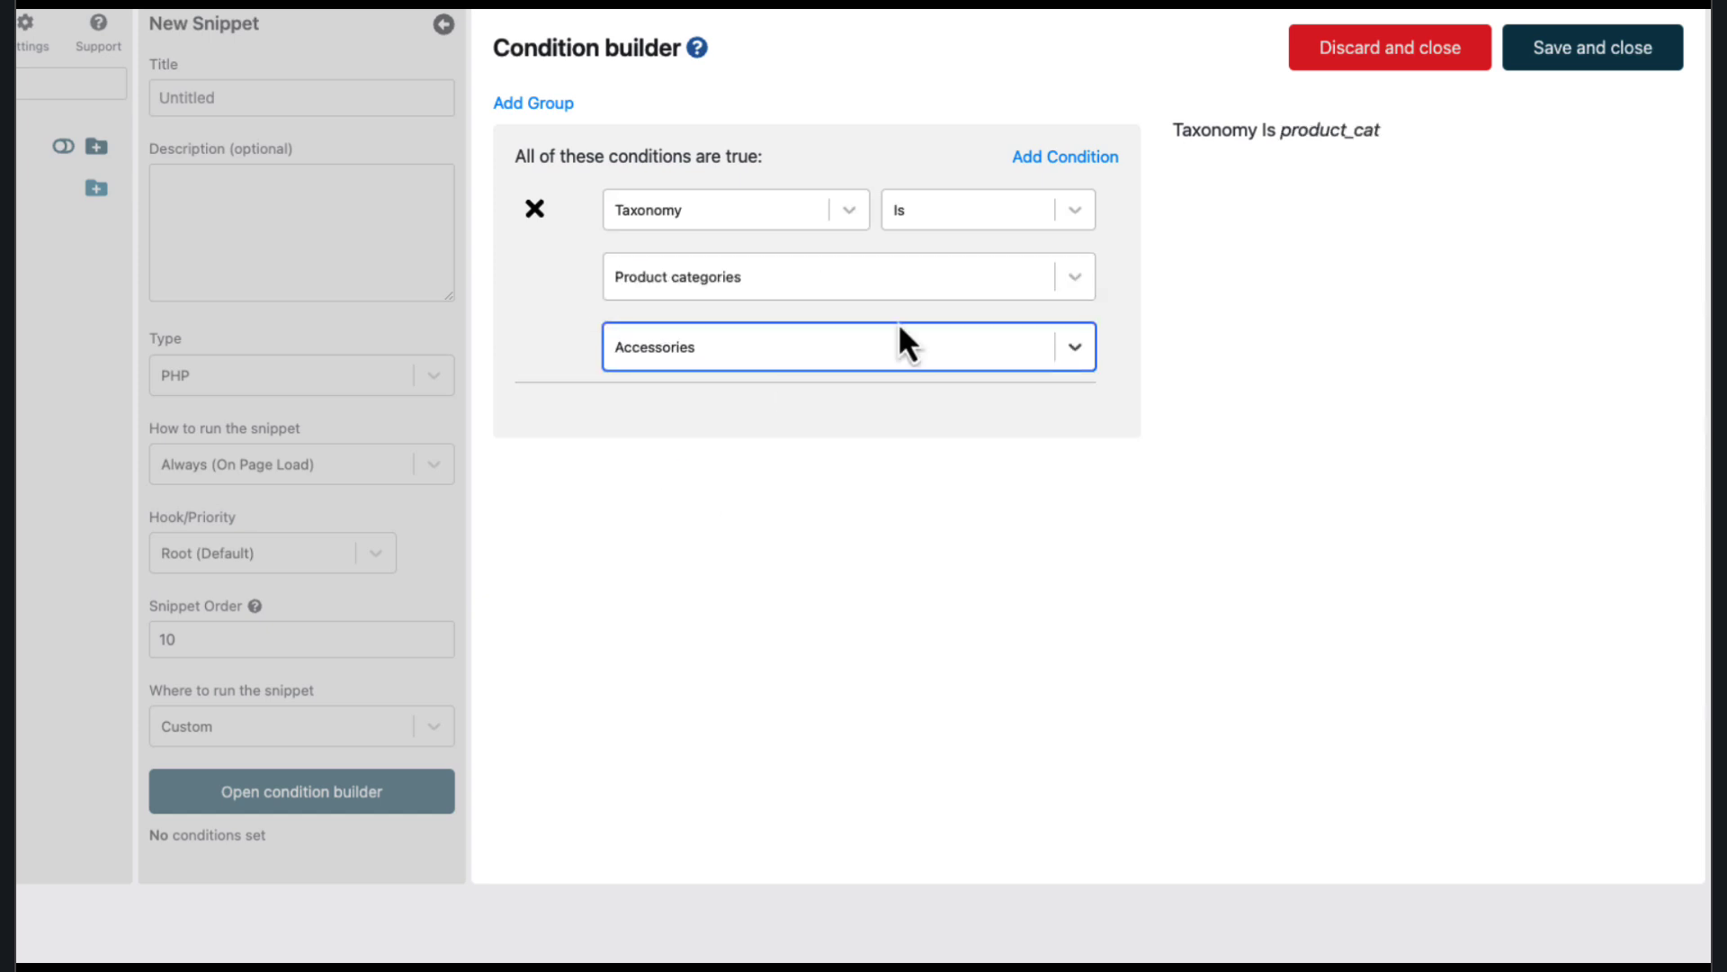
{"action": "left_click", "coordinate": [1512, 65]}
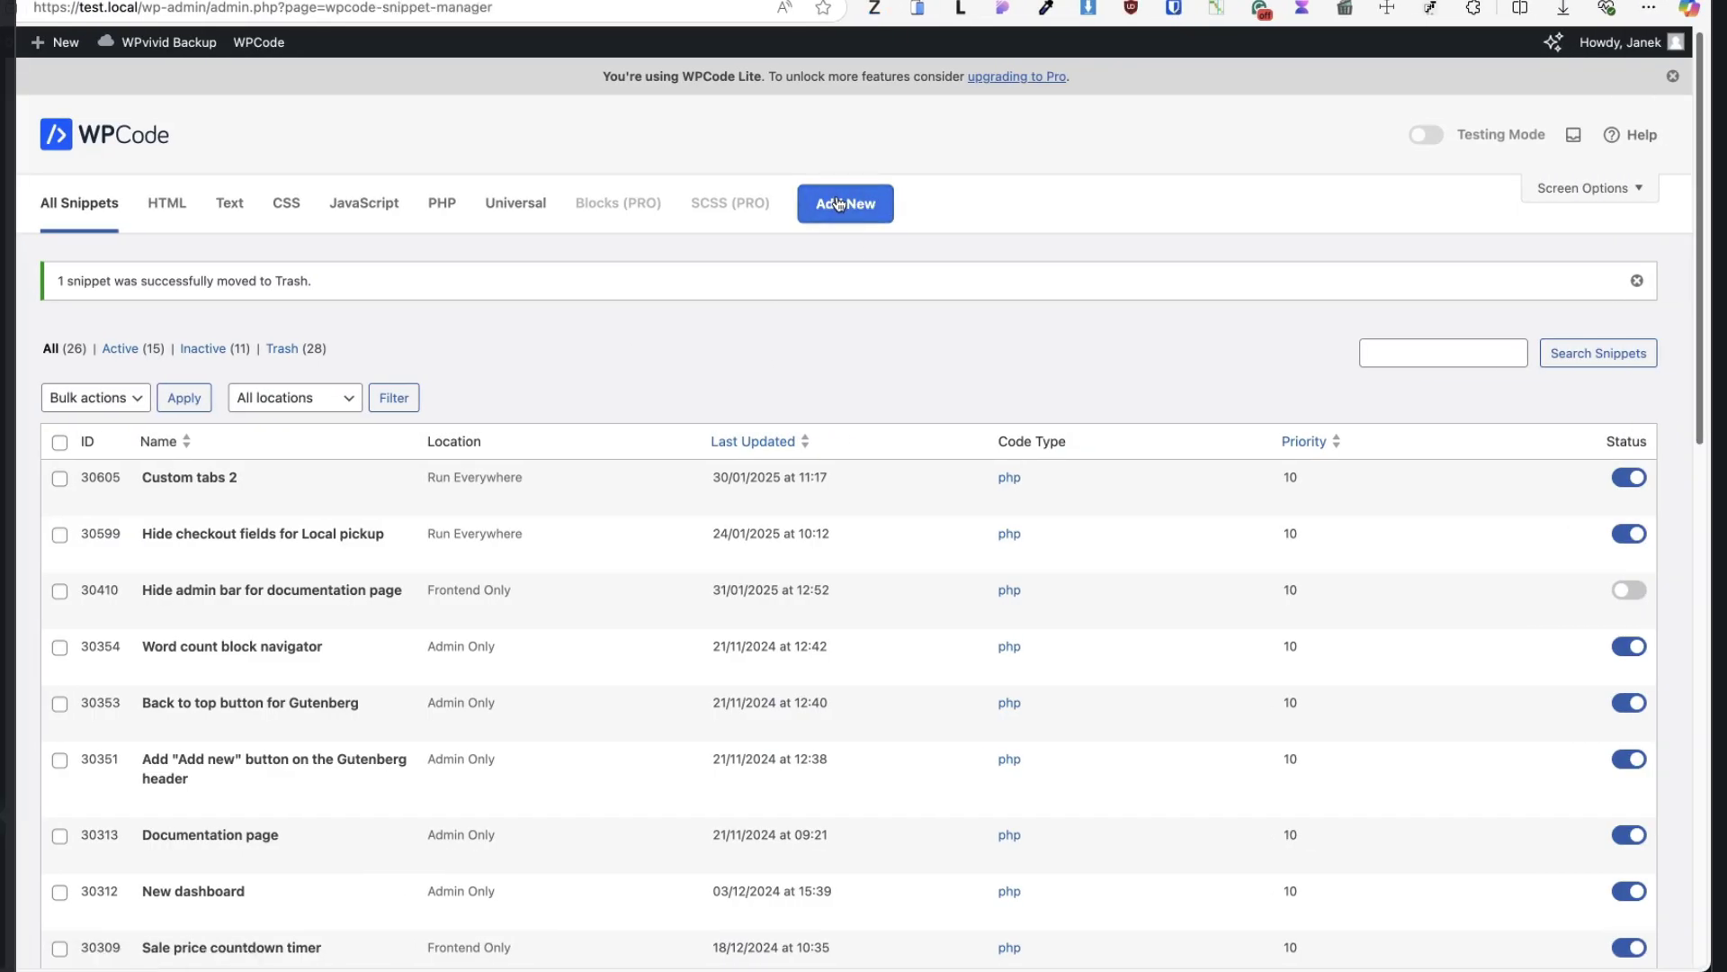
Create a new custom snippet in WPCode with the PHP Snippet code type
{"action": "left_click", "coordinate": [838, 203]}
{"action": "left_click", "coordinate": [500, 459]}
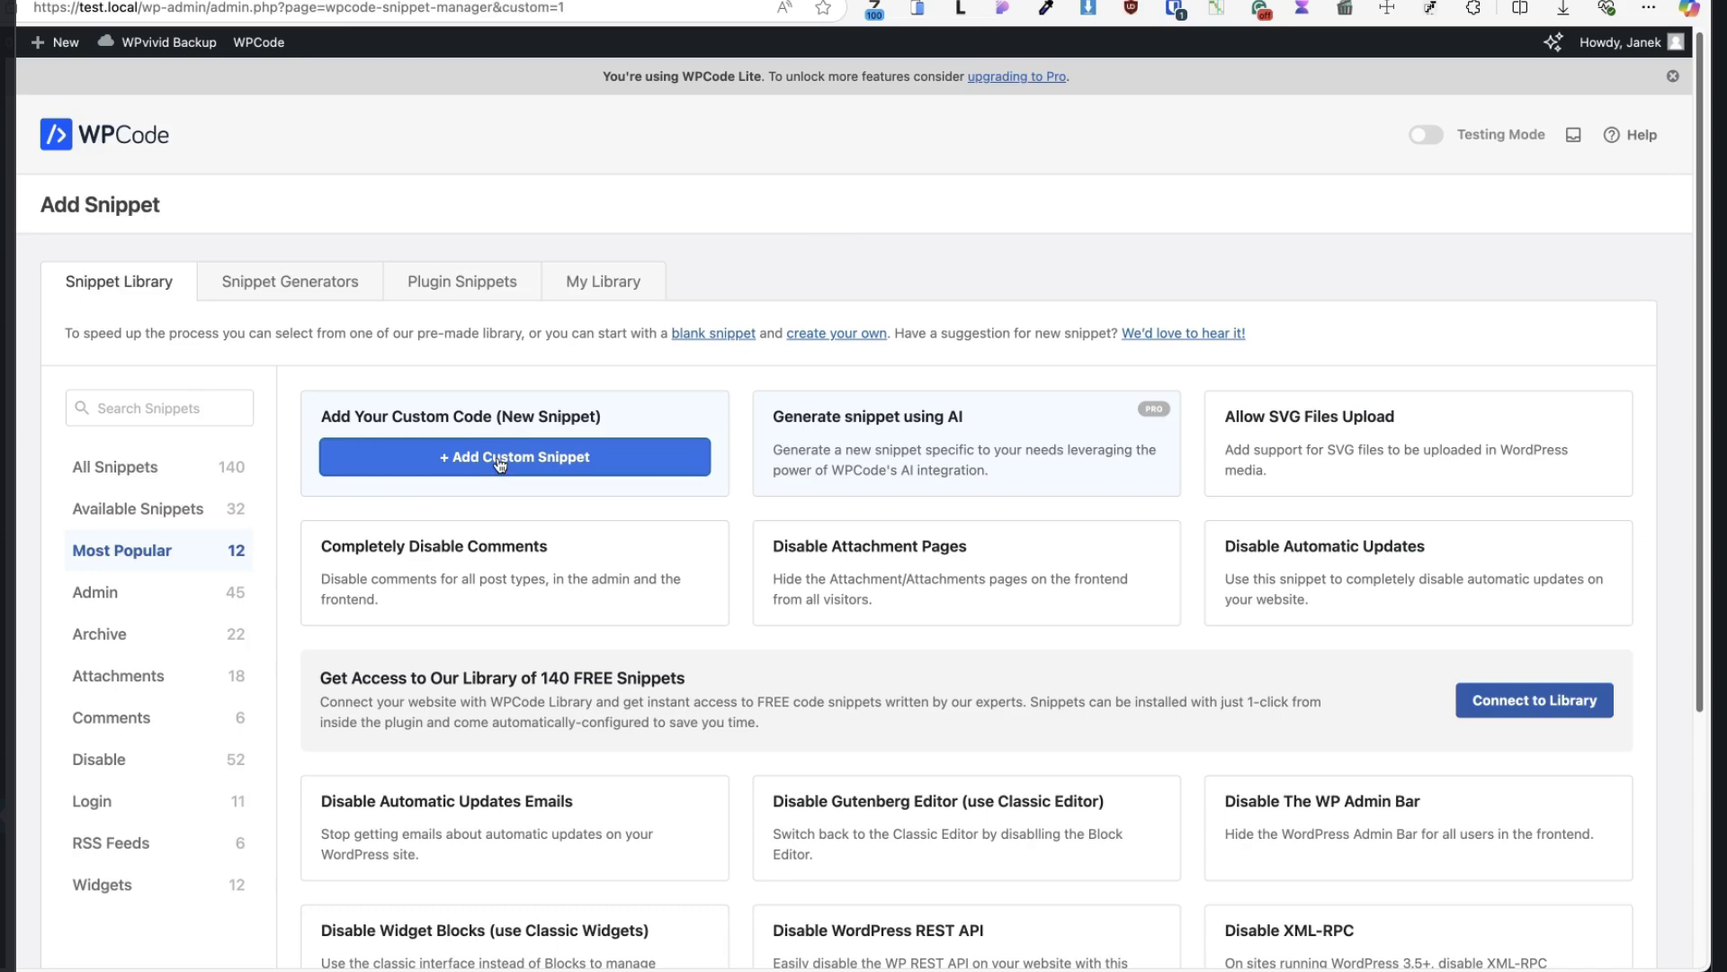
{"action": "left_click", "coordinate": [959, 851]}
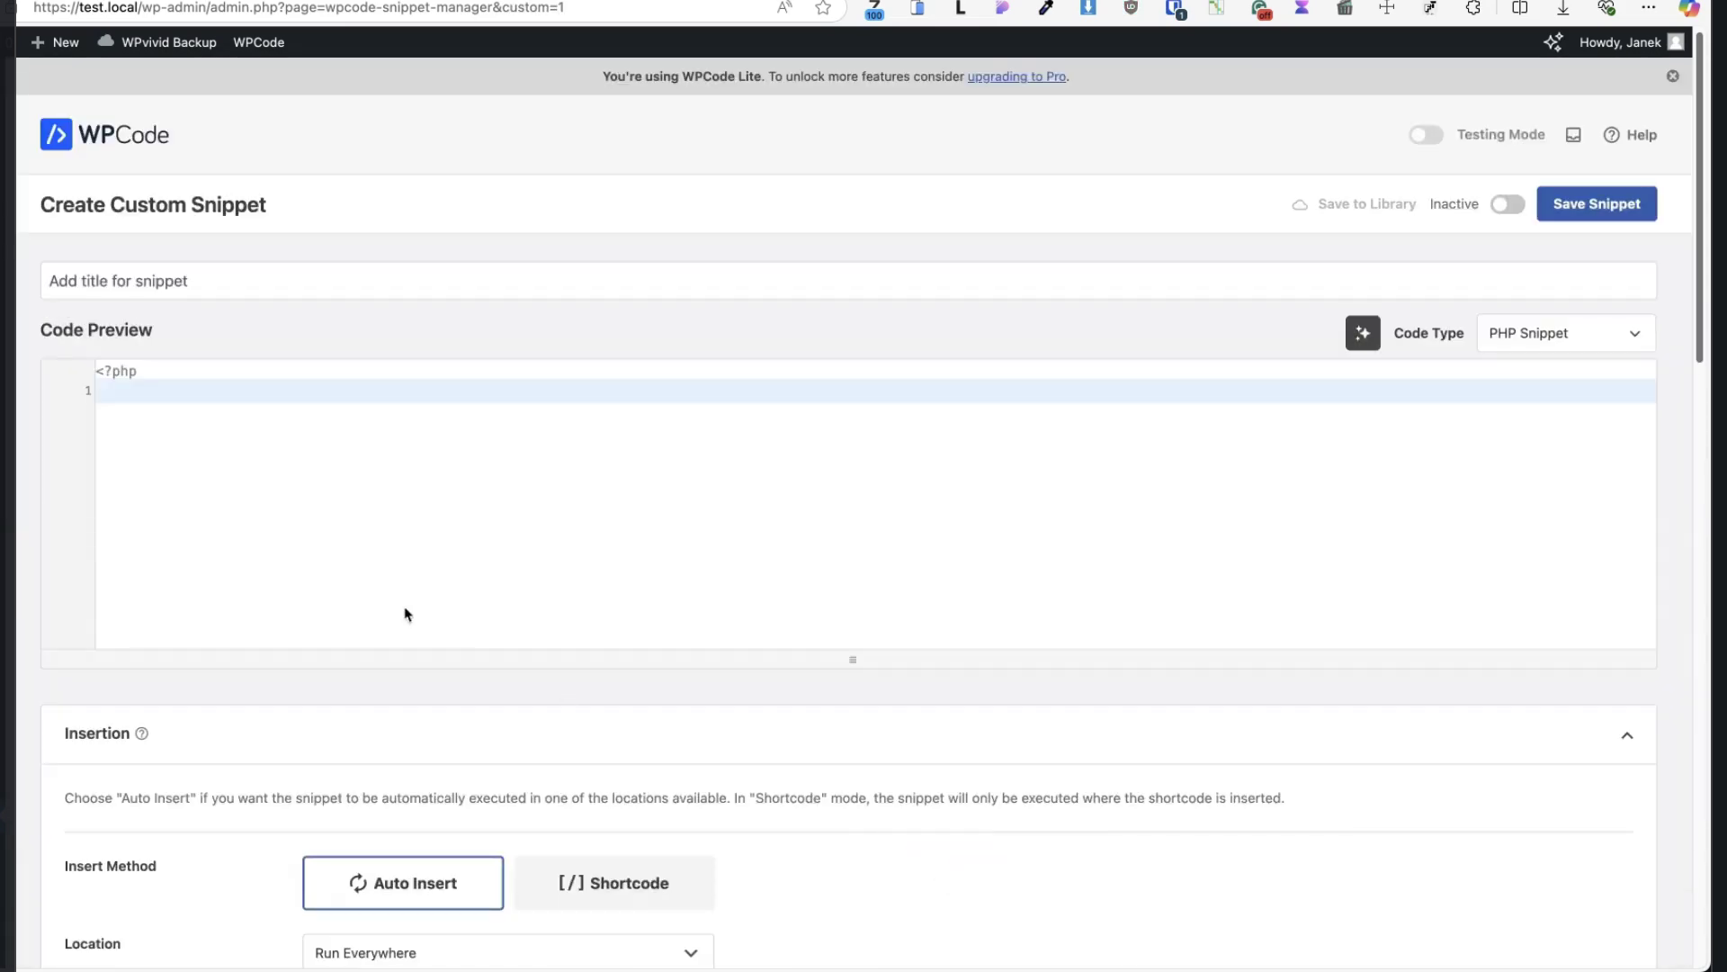
Title the snippet "Custom tabs" and paste the custom product tab PHP code into it
{"action": "left_click", "coordinate": [148, 279]}
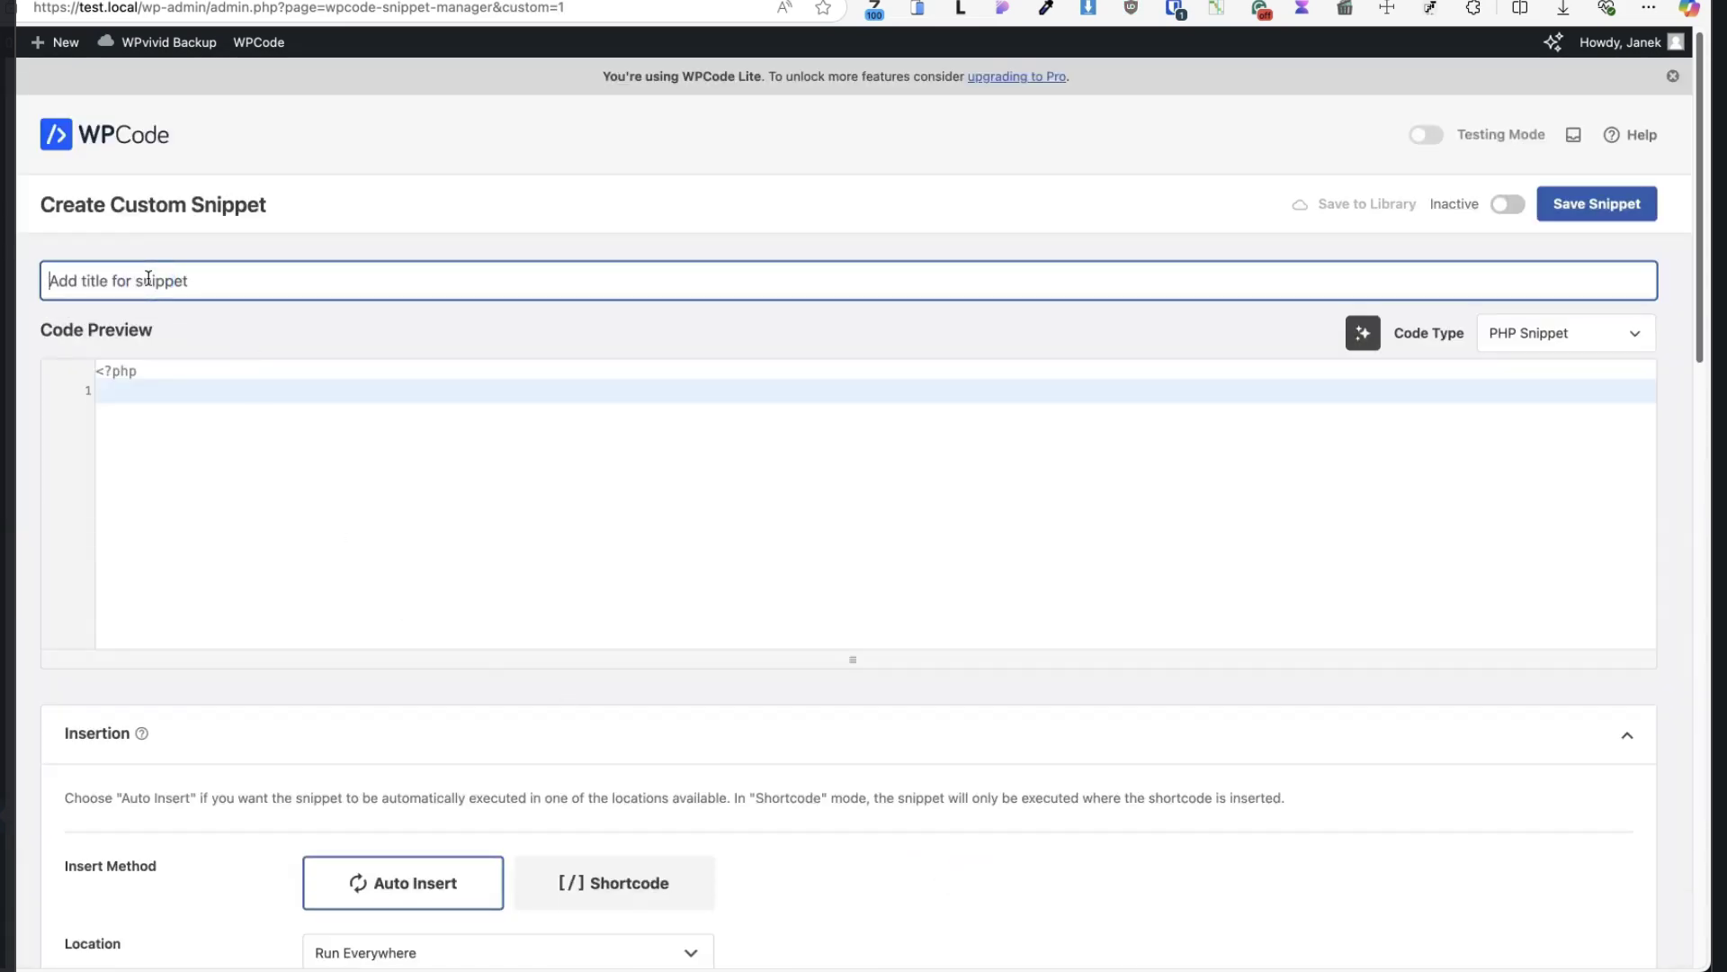
{"action": "type", "text": "Custom tabs"}
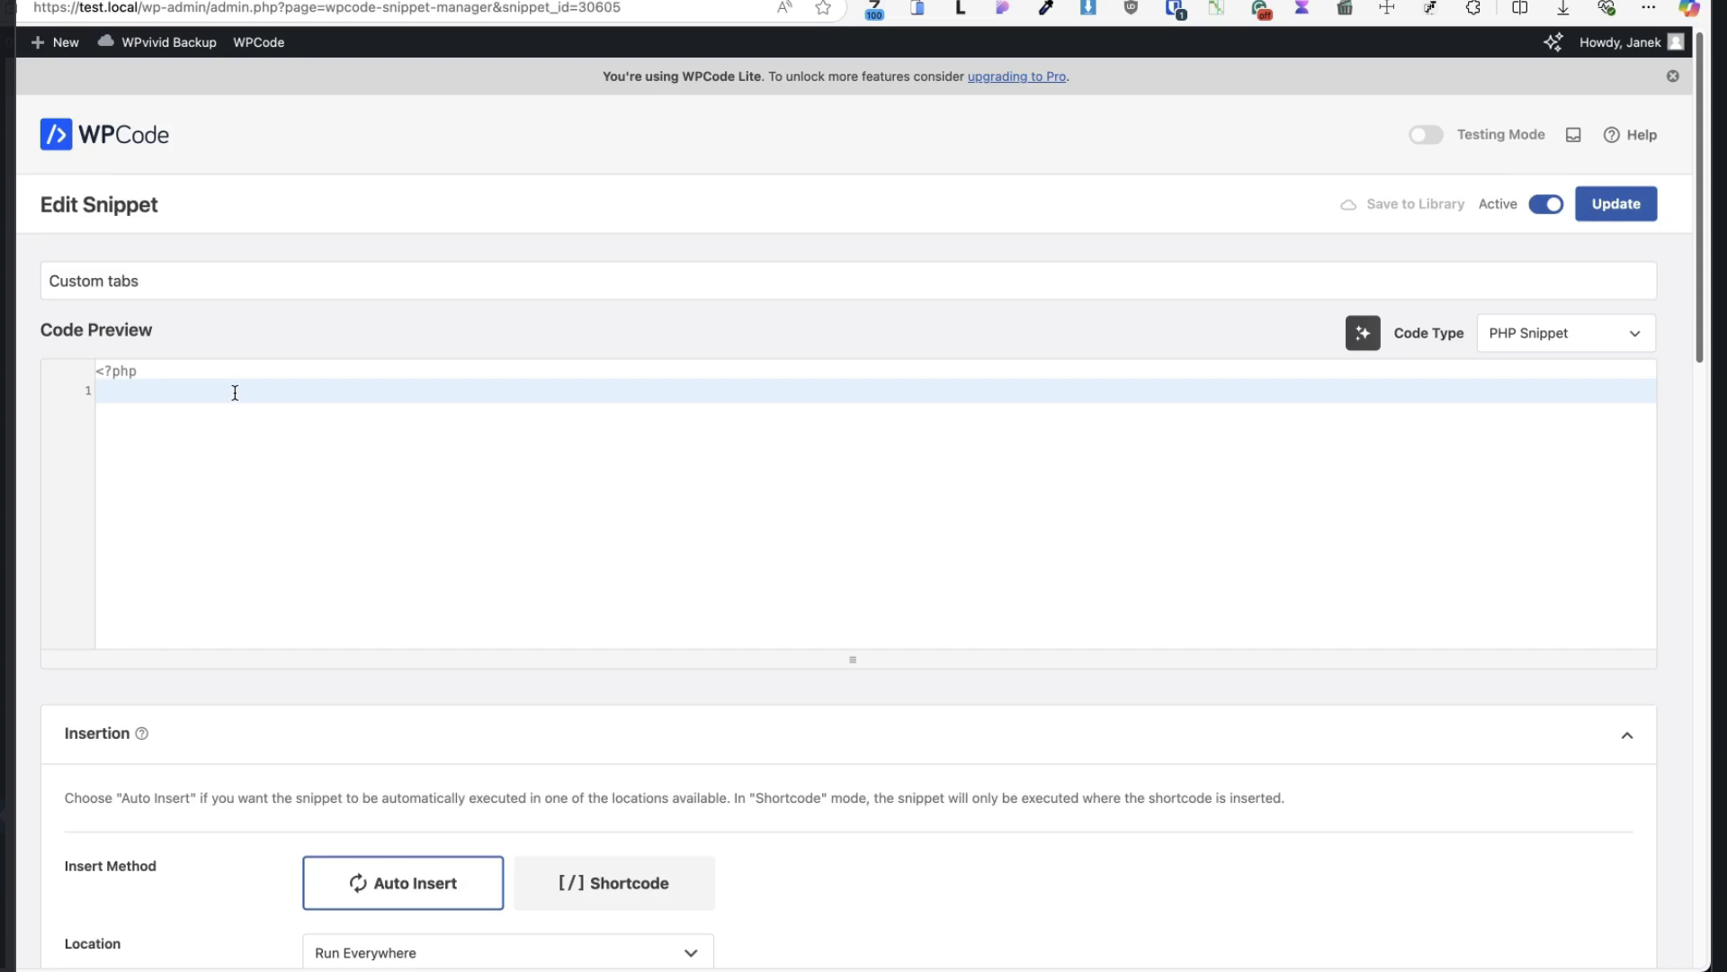
{"action": "key", "text": "super+v"}
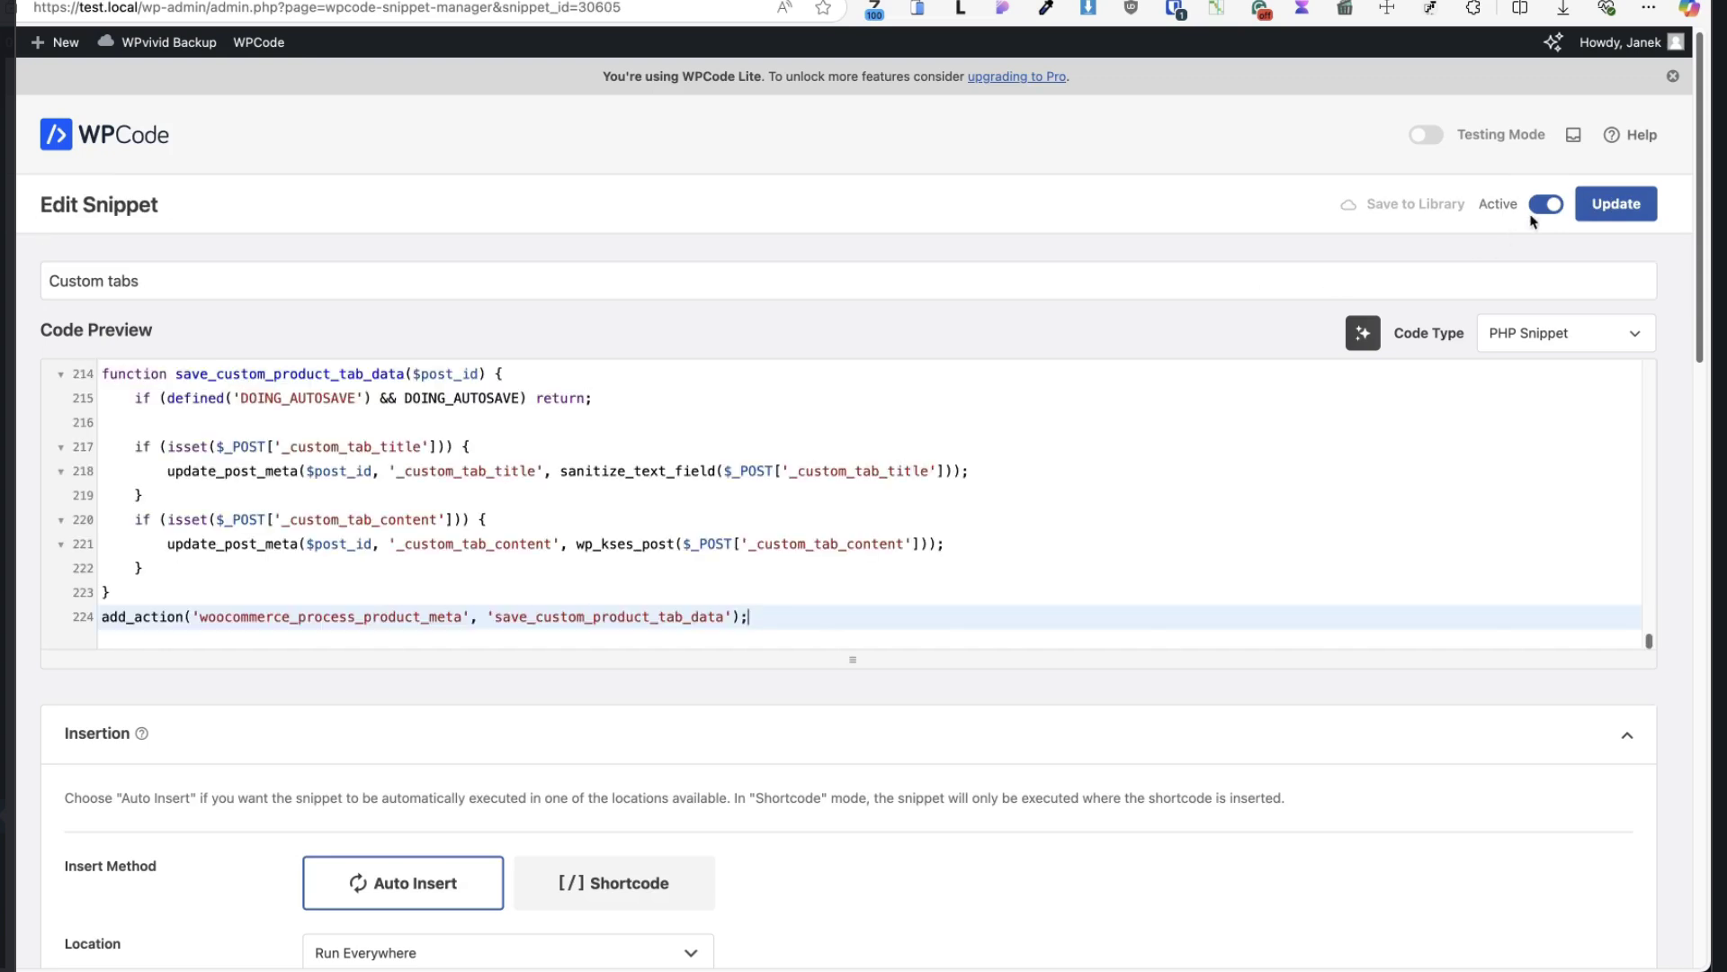
{"action": "scroll", "coordinate": [360, 562], "scroll_direction": "down", "scroll_amount": 5}
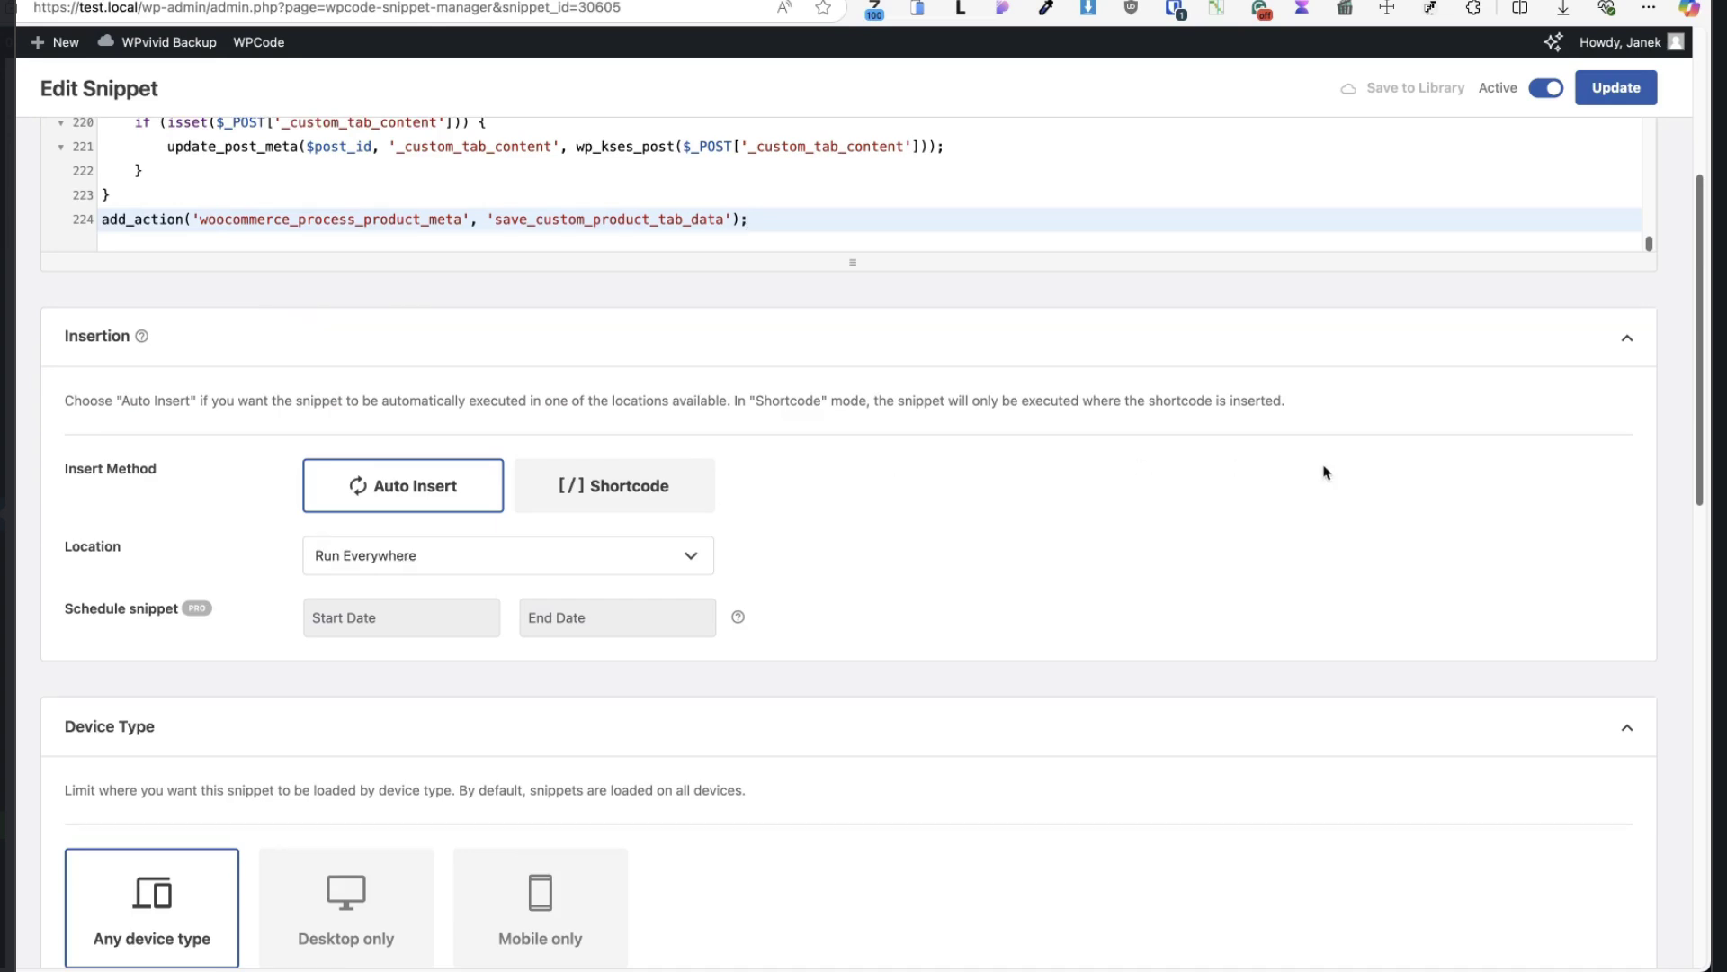
Save the "Custom tabs" snippet and open the list of custom tabs for products
{"action": "scroll", "coordinate": [1323, 473], "scroll_direction": "up", "scroll_amount": 5}
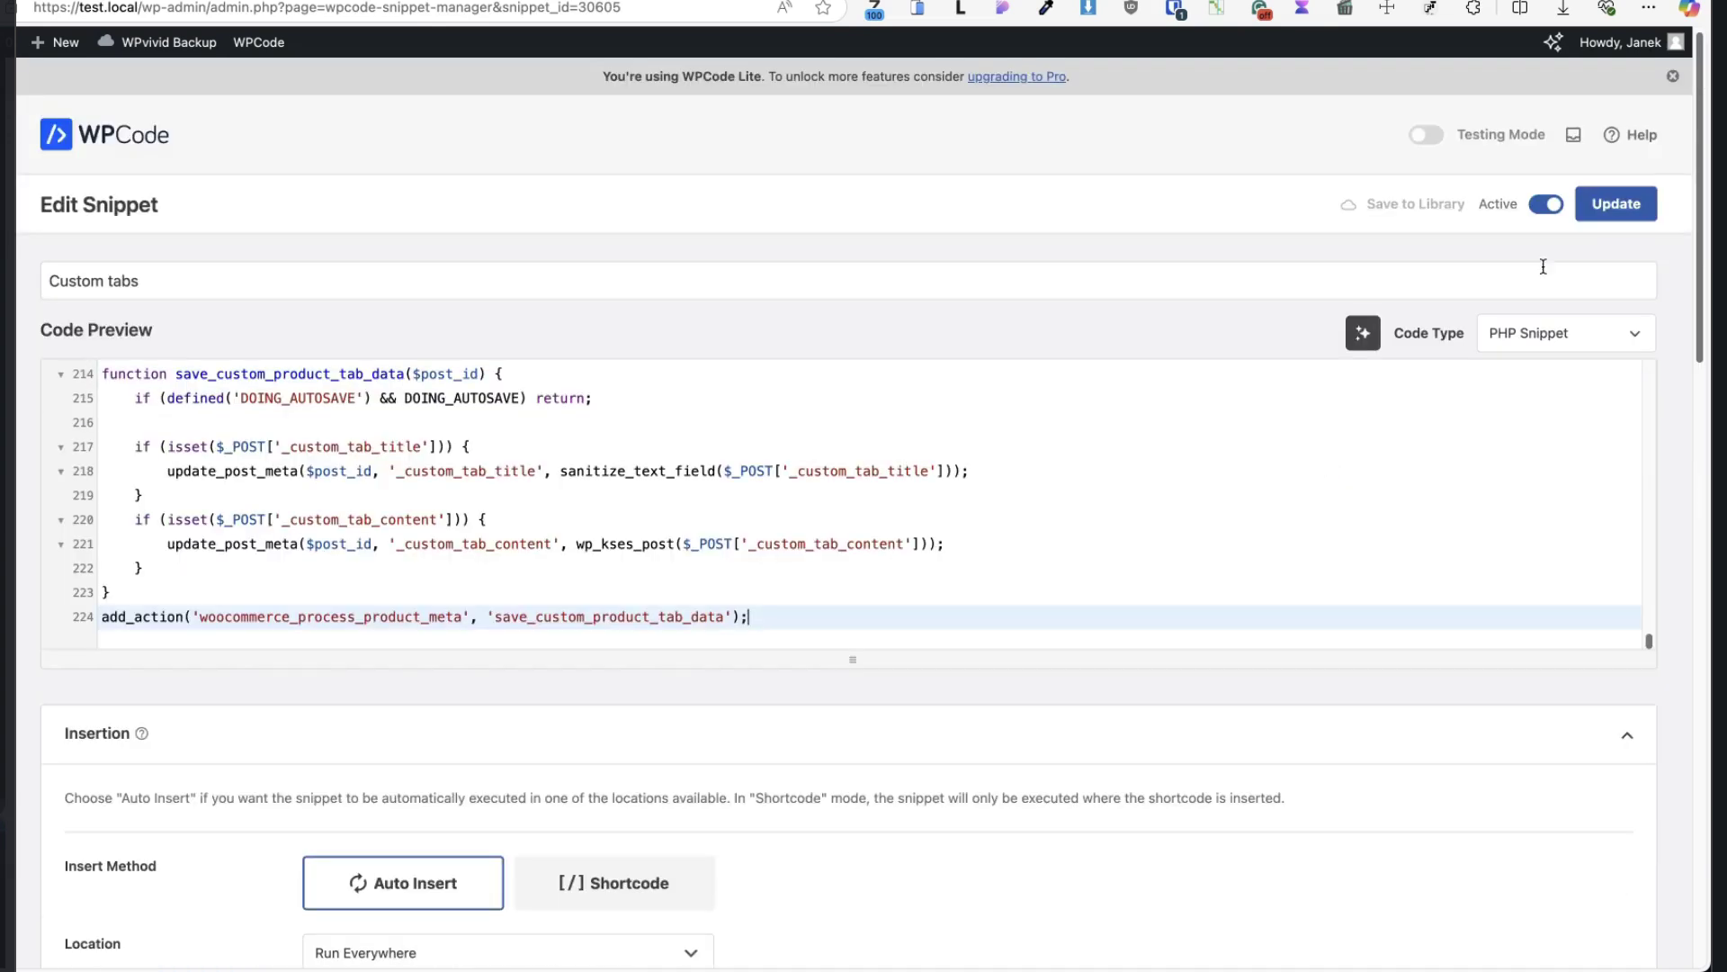
{"action": "left_click", "coordinate": [1607, 205]}
{"action": "mouse_move", "coordinate": [74, 507]}
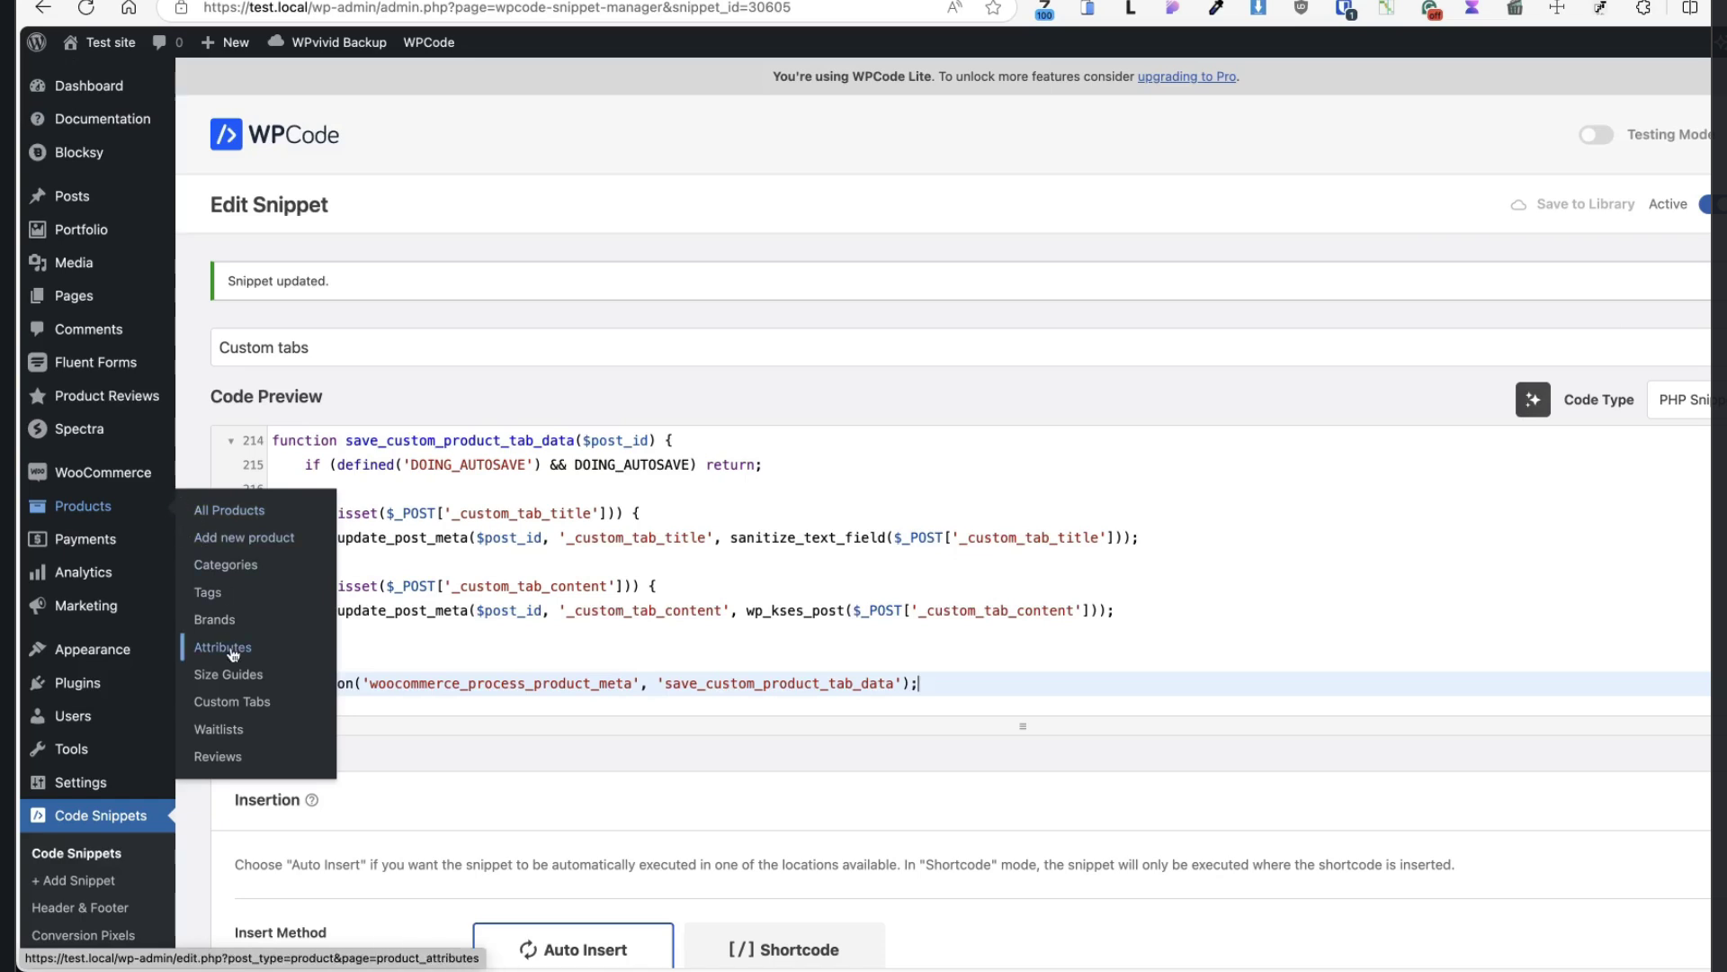
{"action": "left_click", "coordinate": [232, 701]}
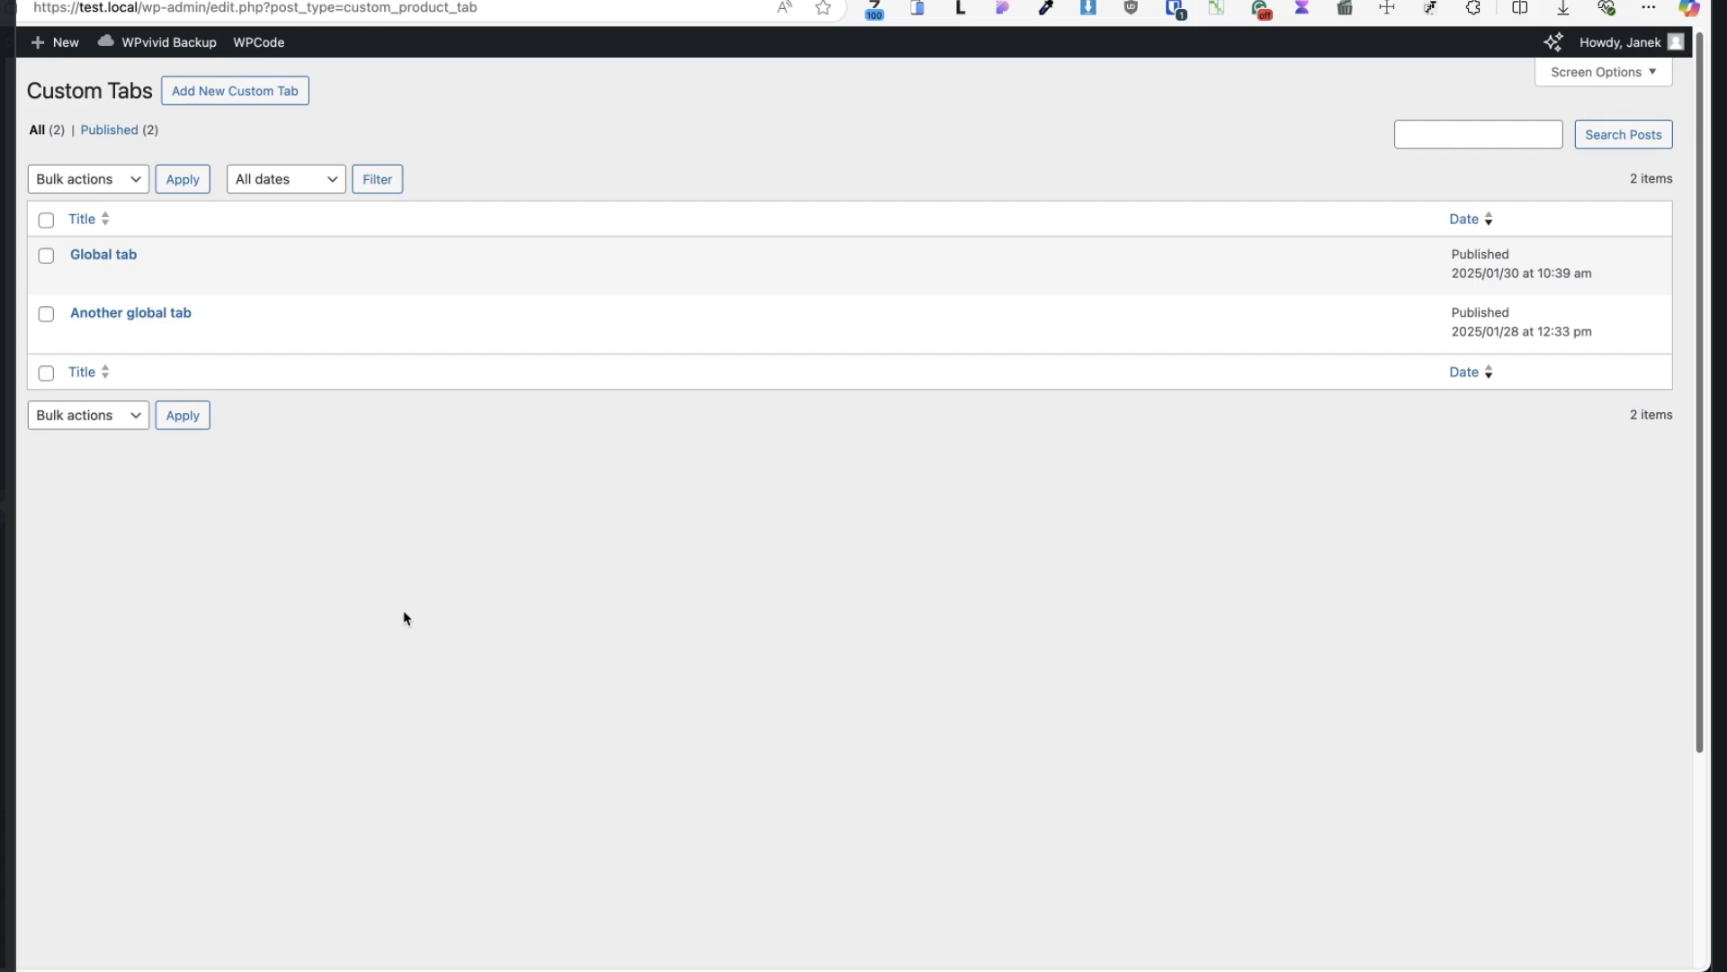
Create a new custom tab titled "Global shipping"
{"action": "left_click", "coordinate": [510, 138]}
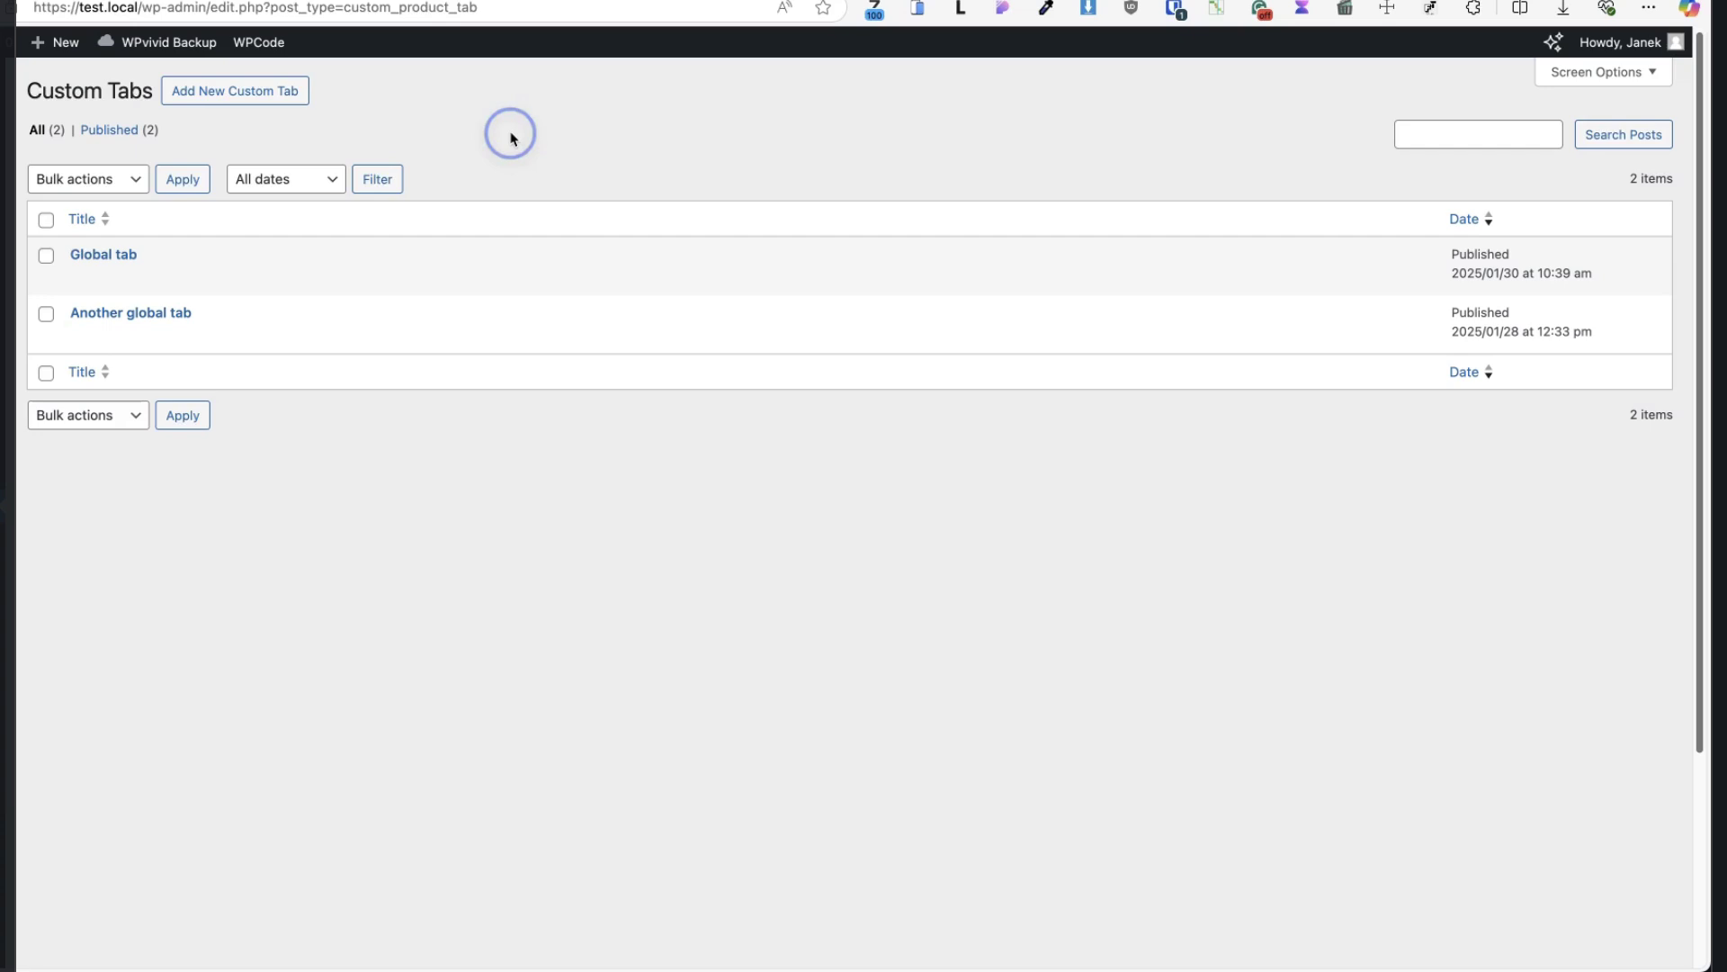
{"action": "left_click", "coordinate": [248, 93]}
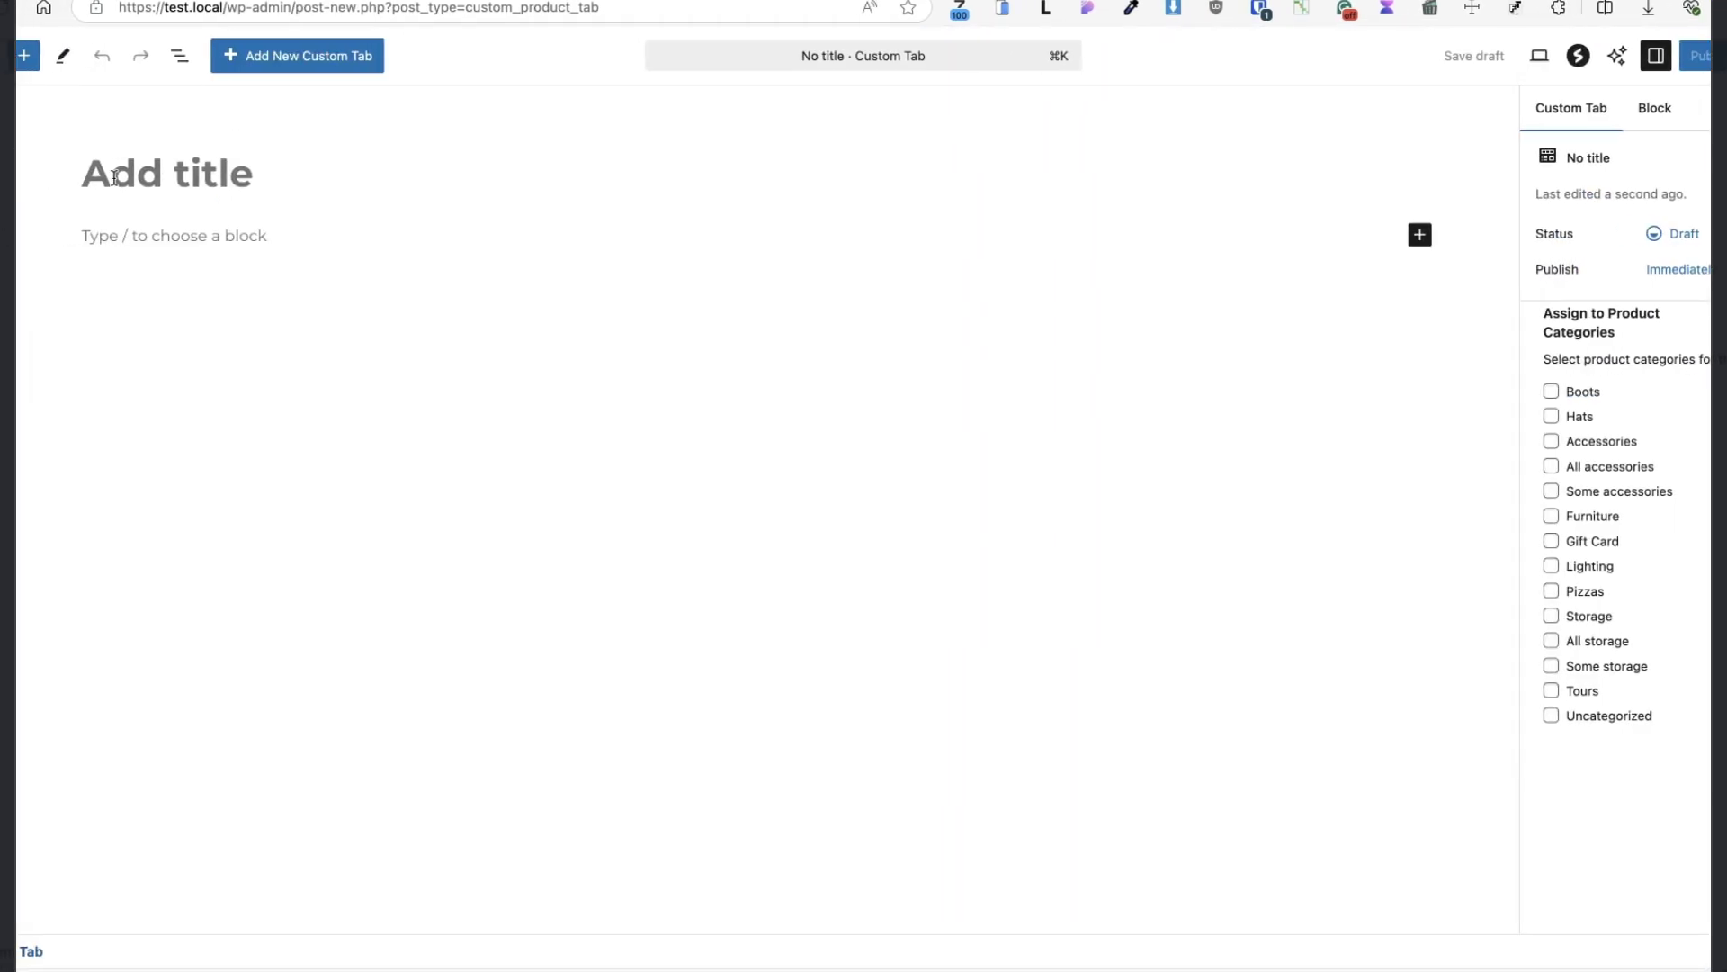
{"action": "type", "text": "Global shipping"}
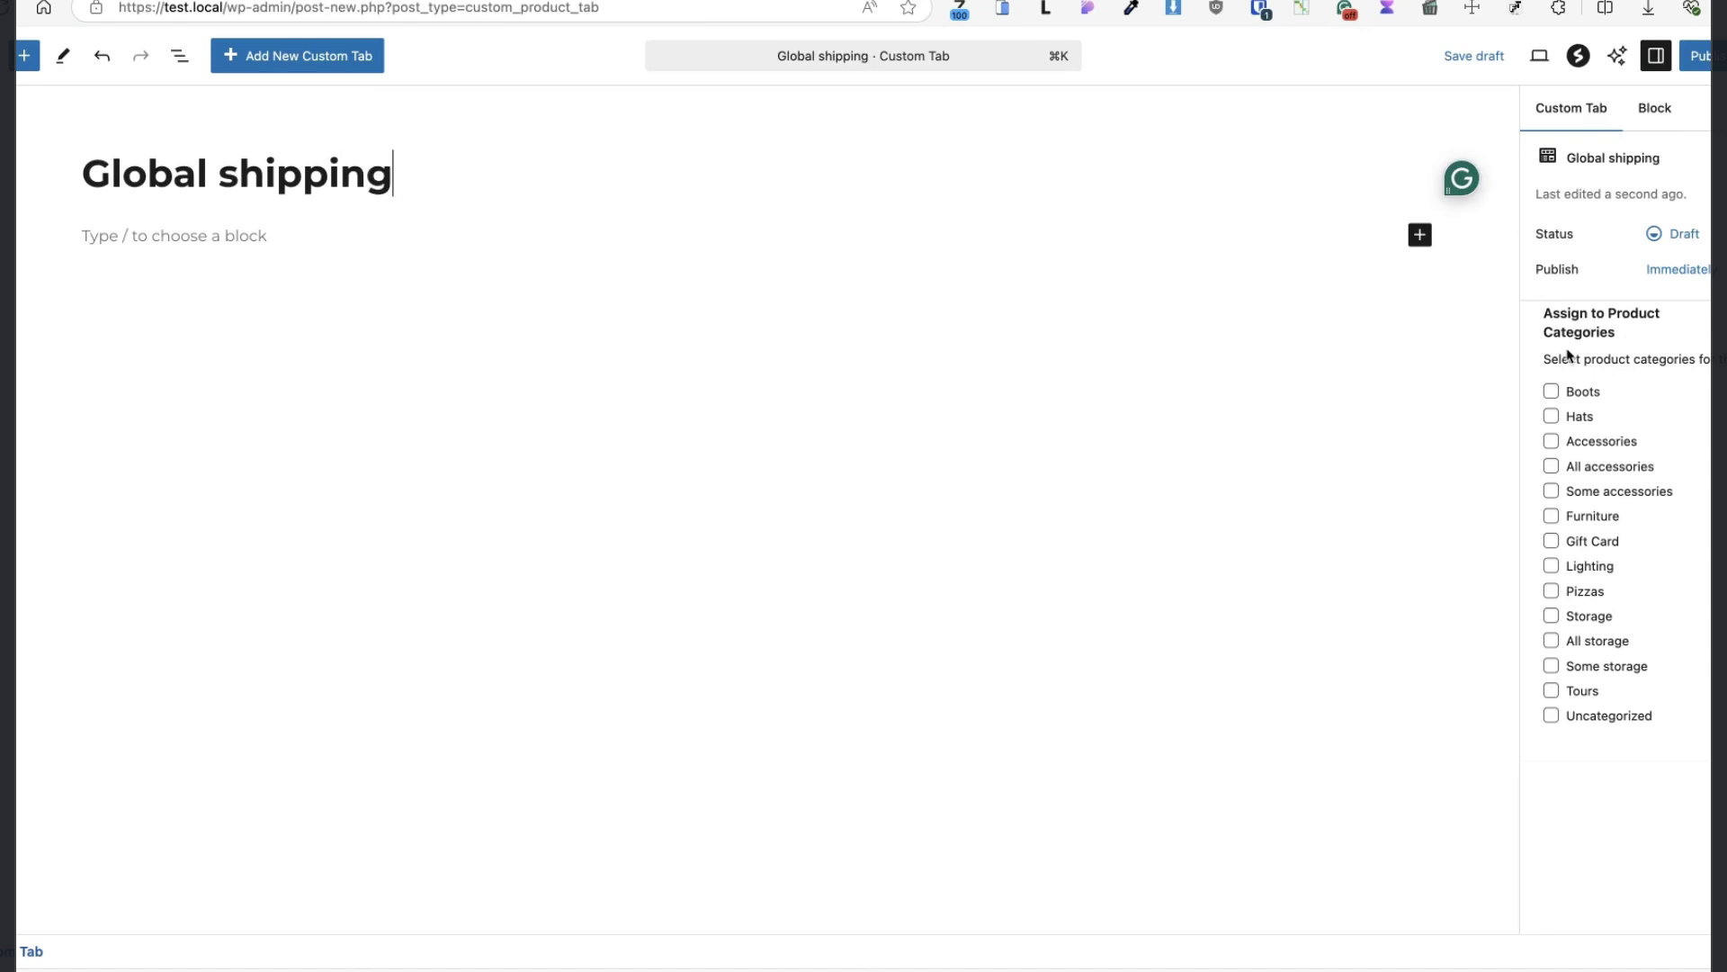
Assign the Global shipping tab to every product category, from Boots through Uncategorized
{"action": "left_click", "coordinate": [1551, 392]}
{"action": "left_click", "coordinate": [1551, 715]}
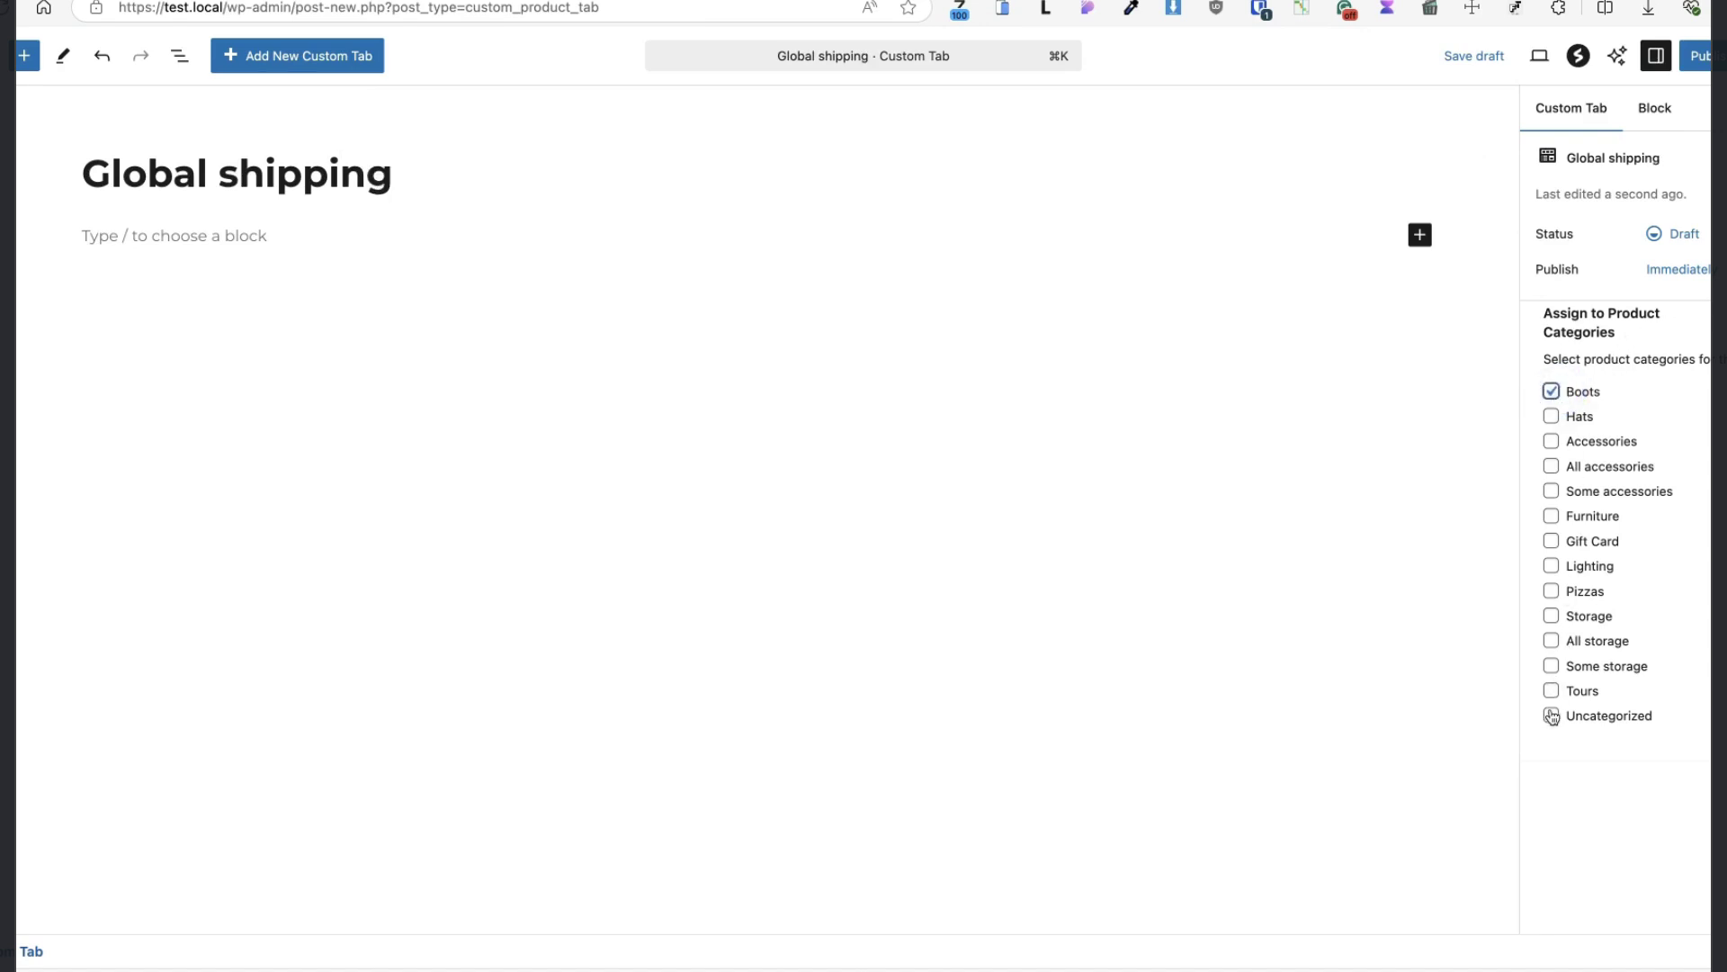
{"action": "left_click", "coordinate": [1550, 690]}
{"action": "left_click", "coordinate": [1551, 666]}
{"action": "left_click", "coordinate": [1551, 641]}
{"action": "left_click", "coordinate": [1551, 616]}
{"action": "left_click", "coordinate": [1551, 591]}
{"action": "left_click", "coordinate": [1551, 566]}
{"action": "left_click", "coordinate": [1551, 541]}
{"action": "left_click", "coordinate": [1551, 516]}
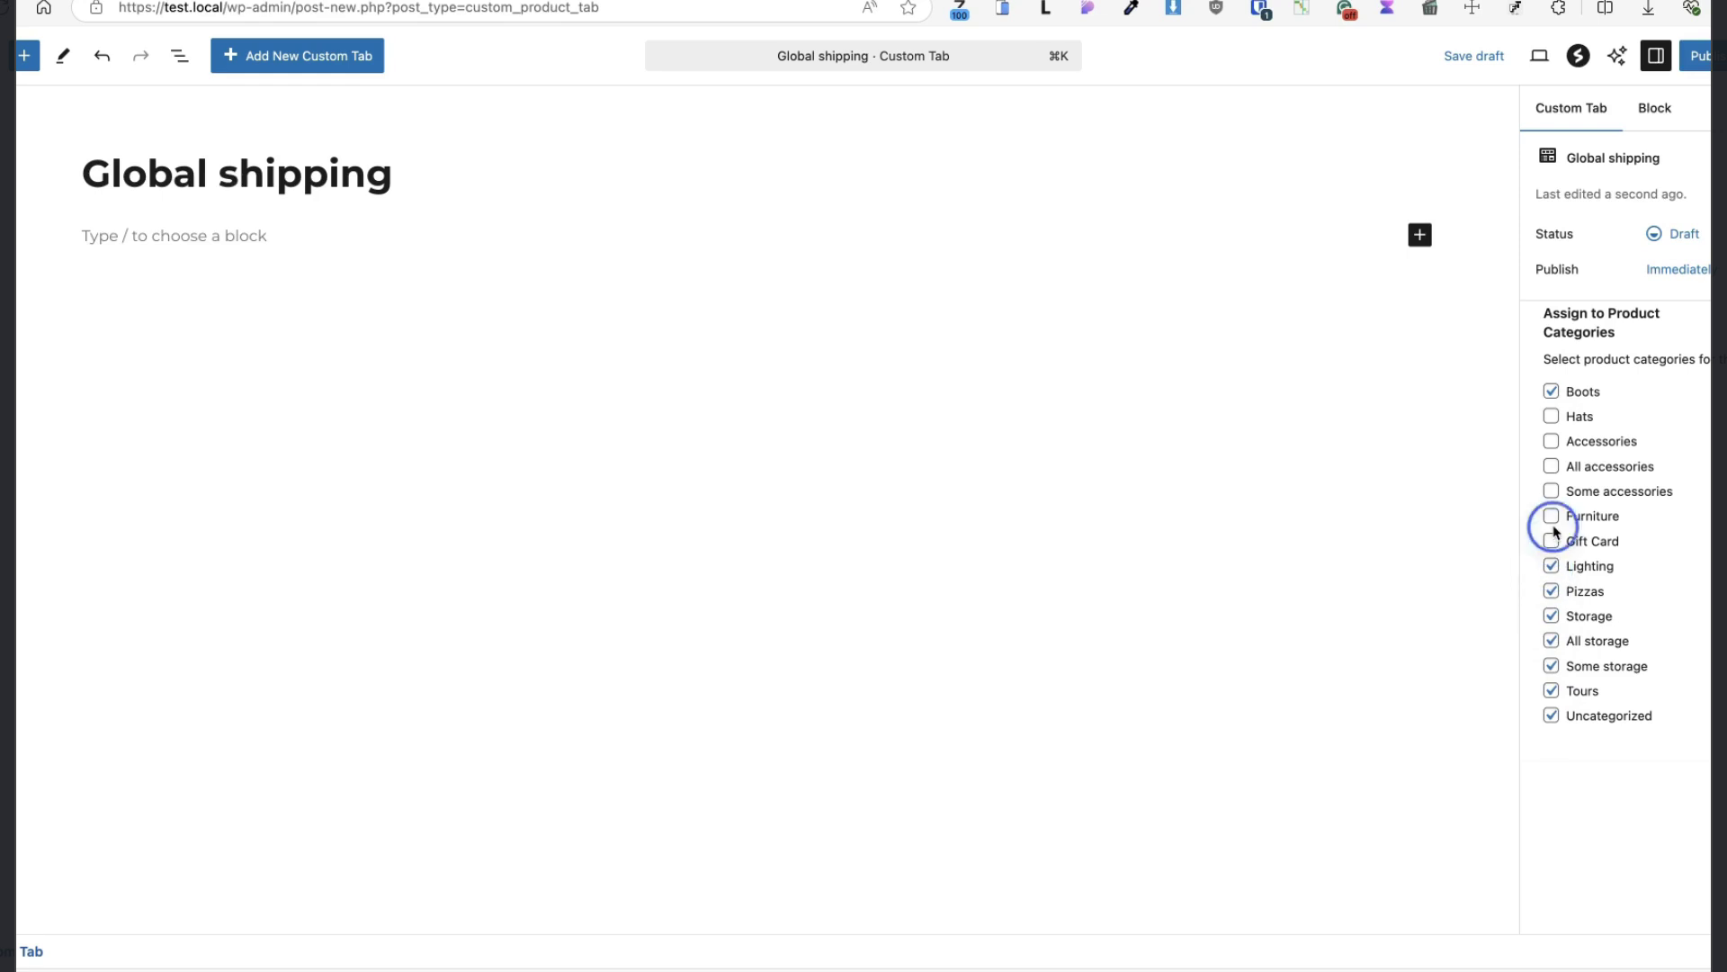
{"action": "left_click", "coordinate": [1550, 491]}
{"action": "left_click", "coordinate": [1551, 466]}
{"action": "left_click", "coordinate": [1551, 441]}
{"action": "left_click", "coordinate": [1551, 416]}
Insert a Columns block with a 50 / 50 layout in the Global shipping tab's content
{"action": "left_click", "coordinate": [153, 235]}
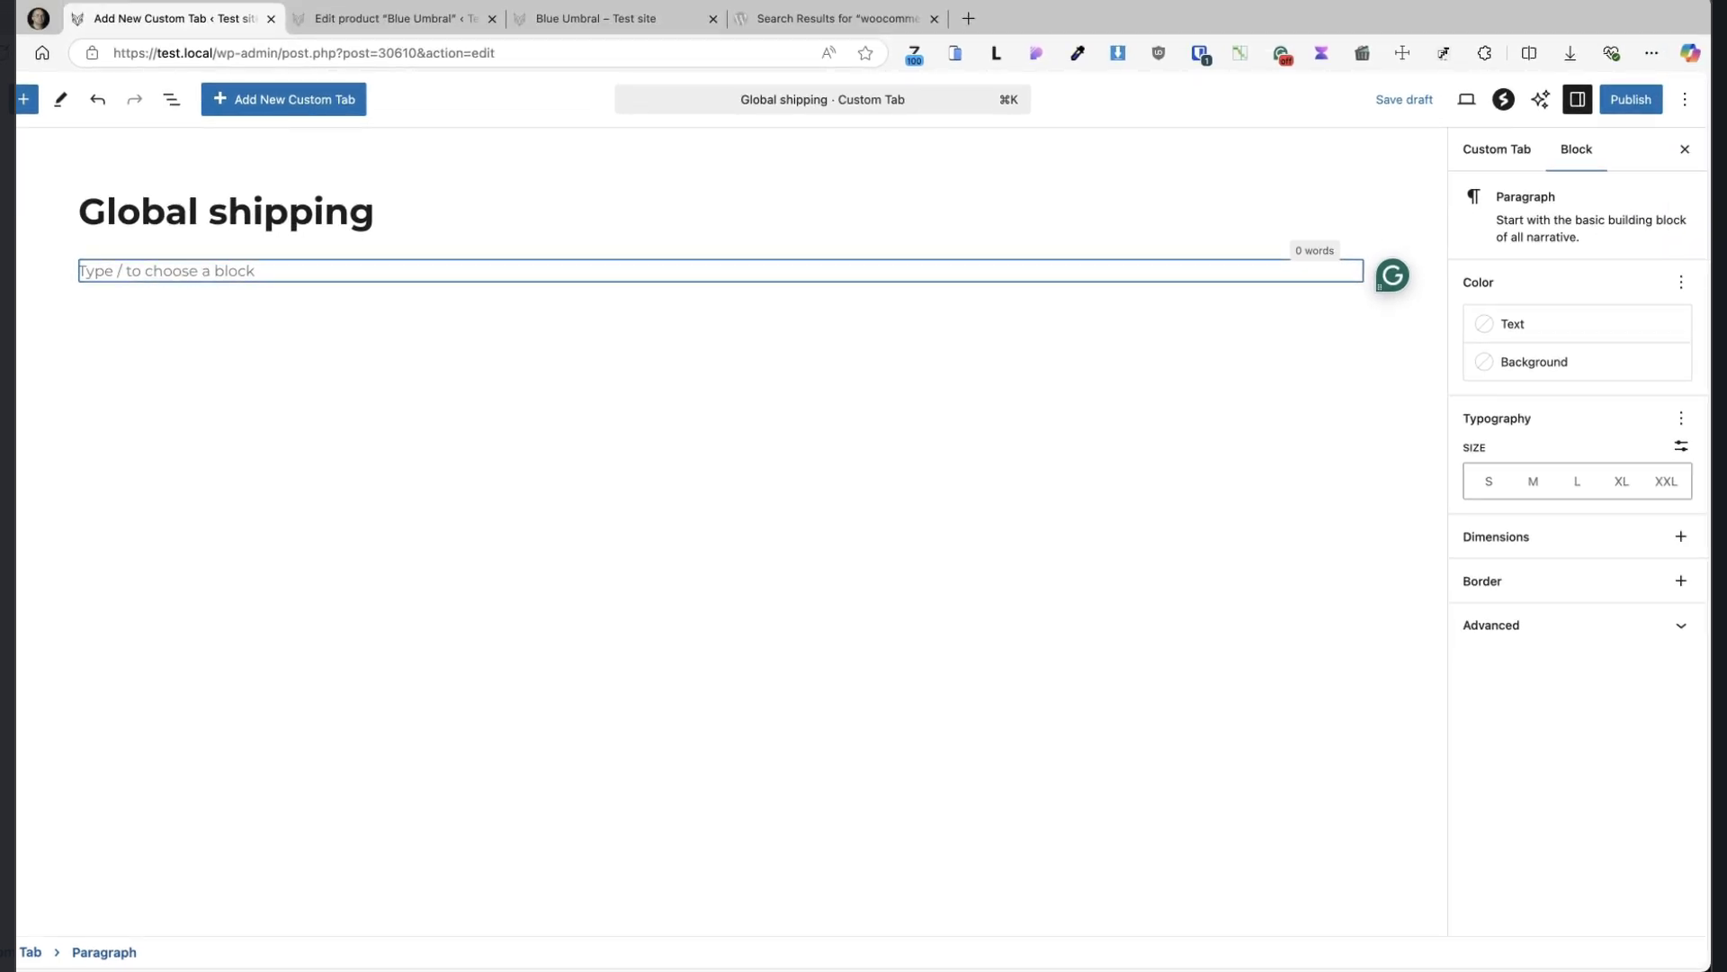
{"action": "type", "text": "/col"}
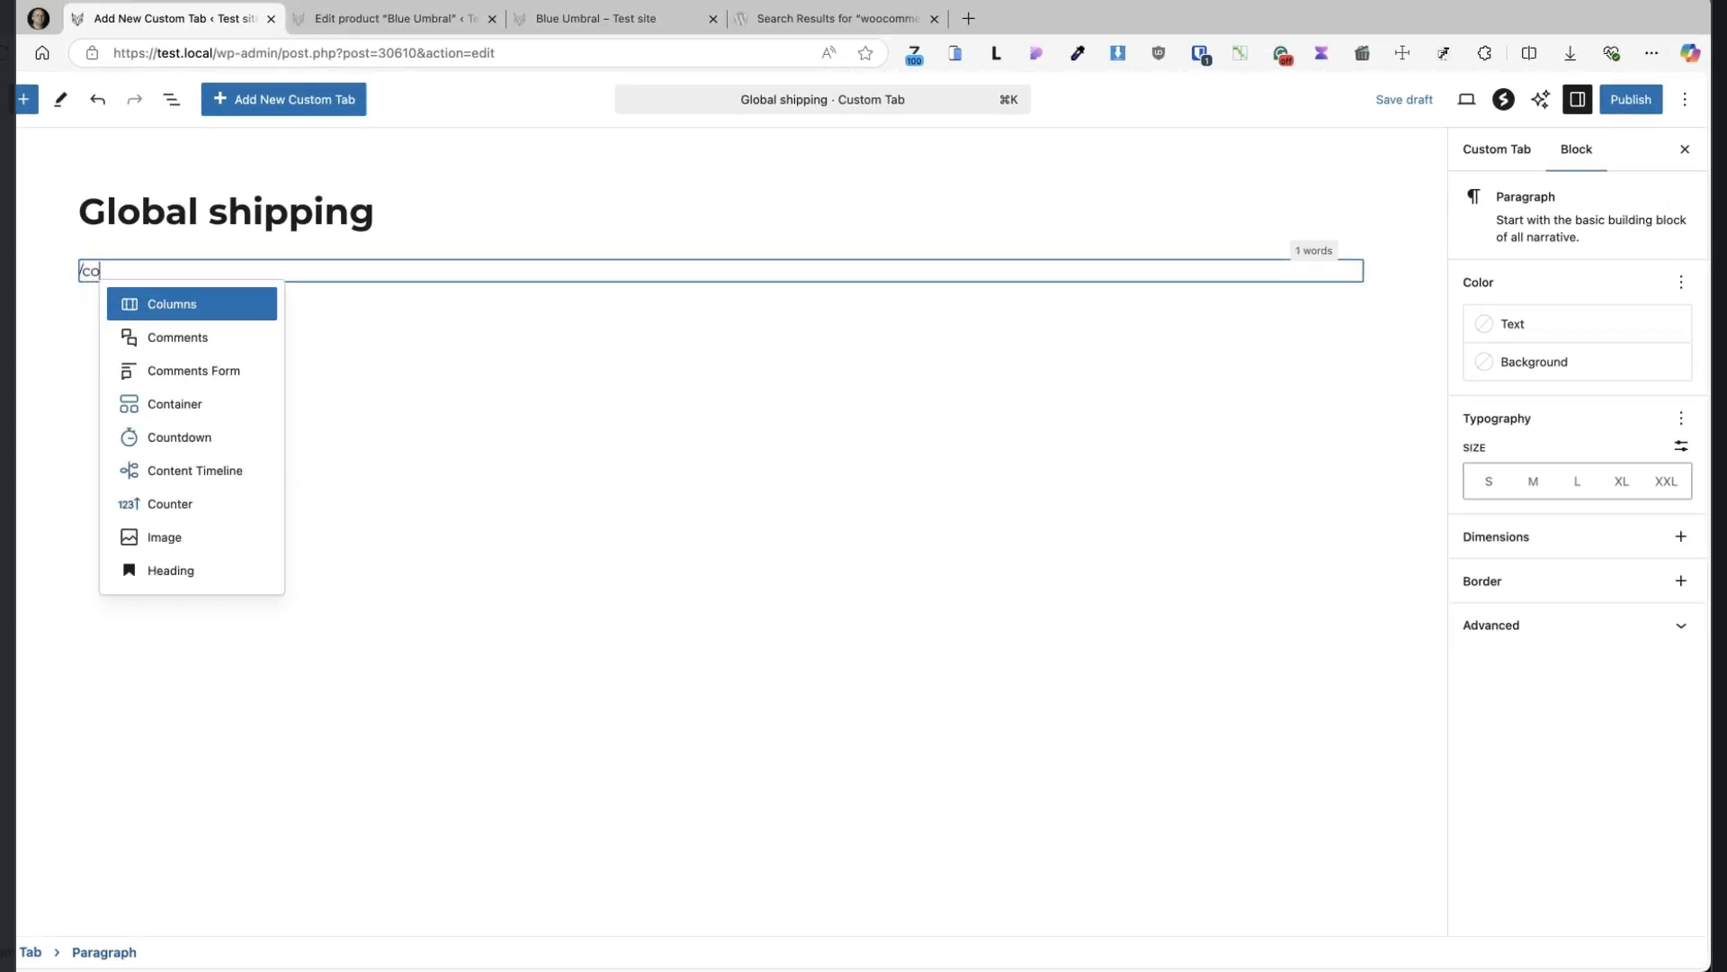
{"action": "left_click", "coordinate": [174, 302]}
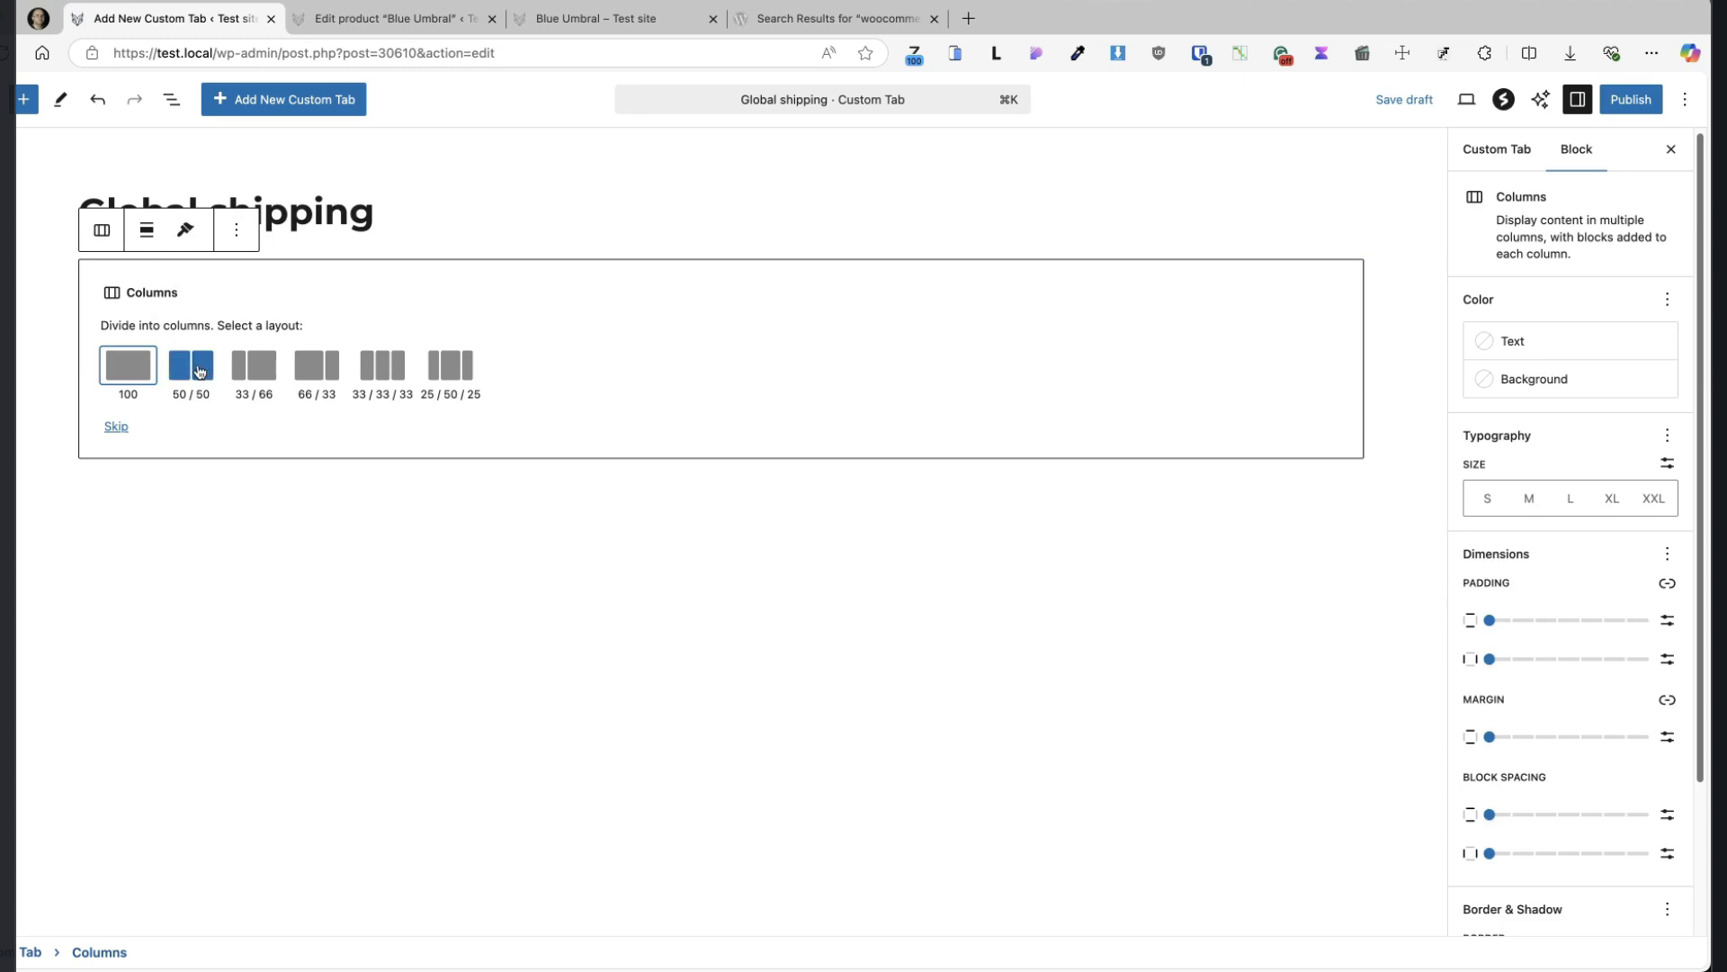
{"action": "left_click", "coordinate": [189, 365]}
Add an Image block to the first column using gallery-07.jpg from the media library
{"action": "left_click", "coordinate": [396, 277]}
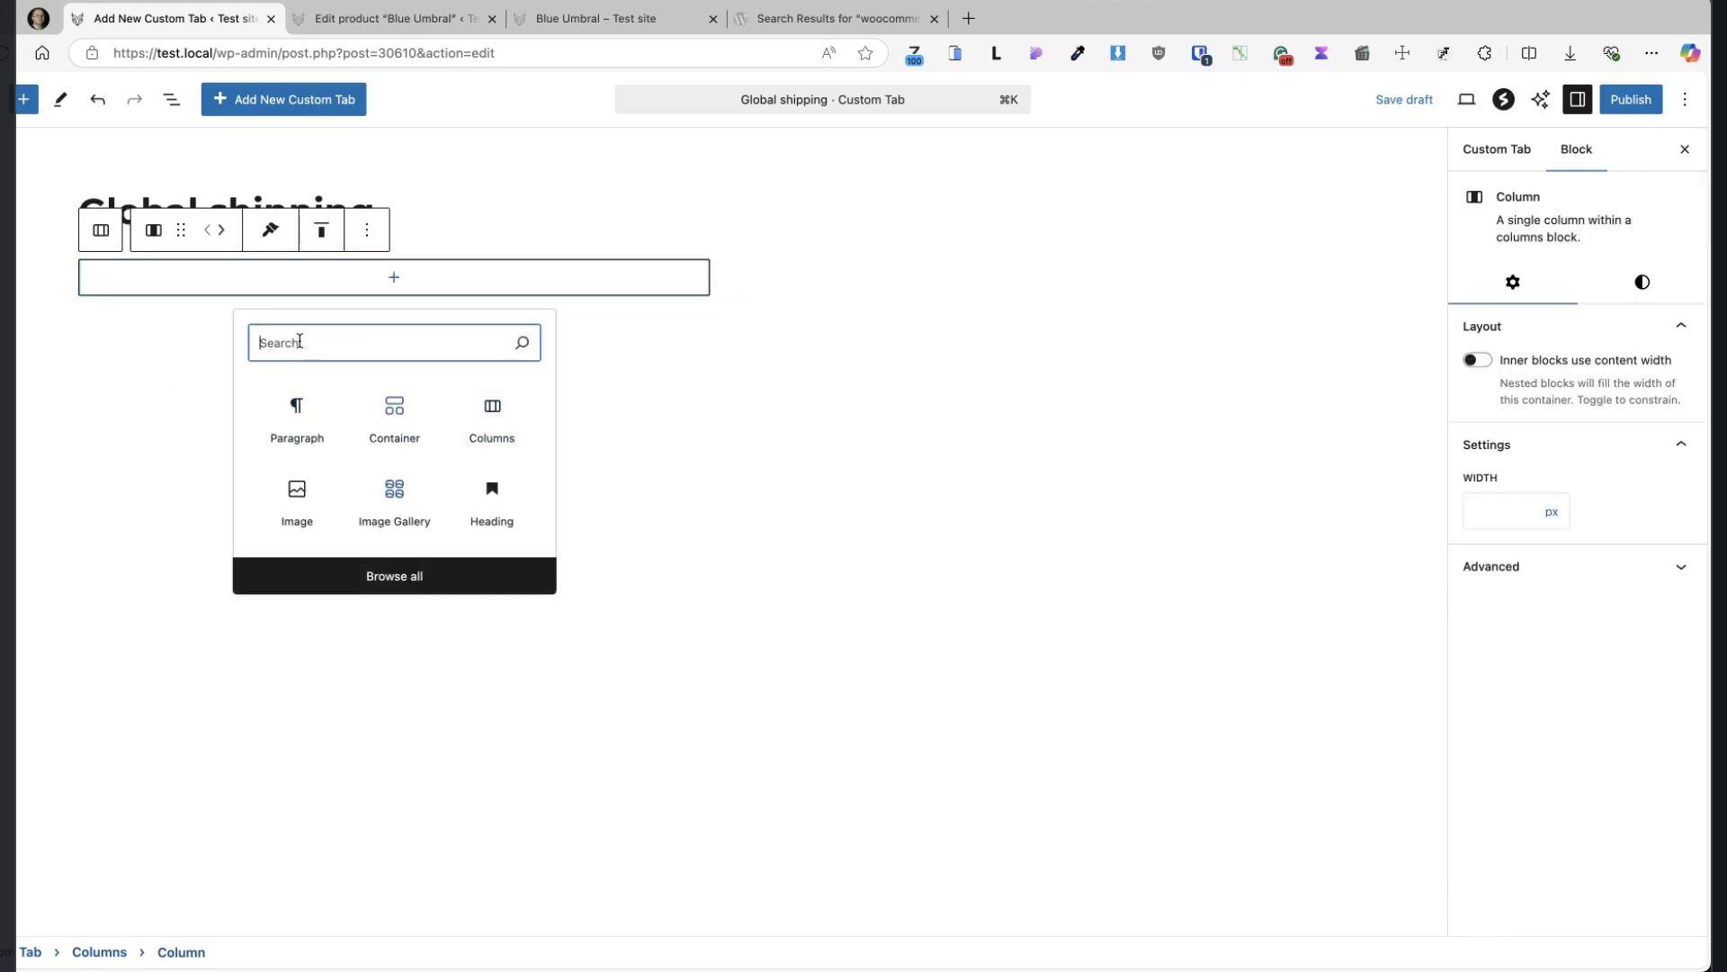
{"action": "left_click", "coordinate": [297, 495]}
{"action": "left_click", "coordinate": [747, 457]}
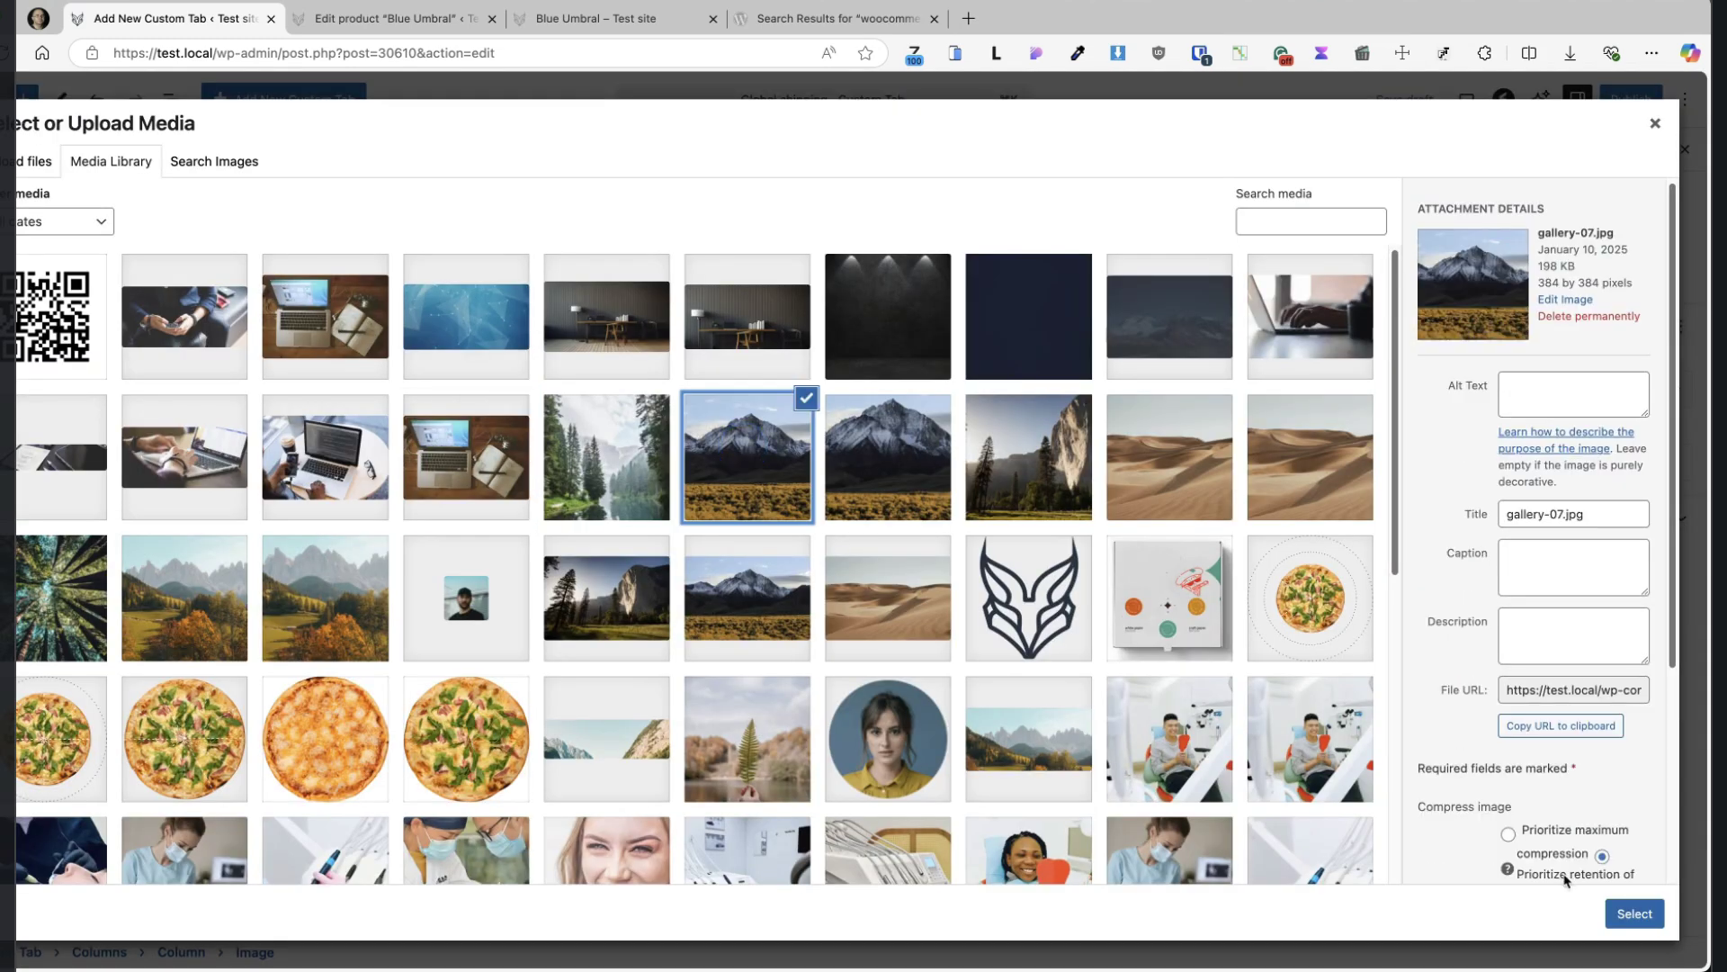
{"action": "left_click", "coordinate": [1635, 913]}
Fill the second column with a "Shipping info" heading and the copied placeholder paragraphs, and publish the custom tab
{"action": "left_click", "coordinate": [819, 396]}
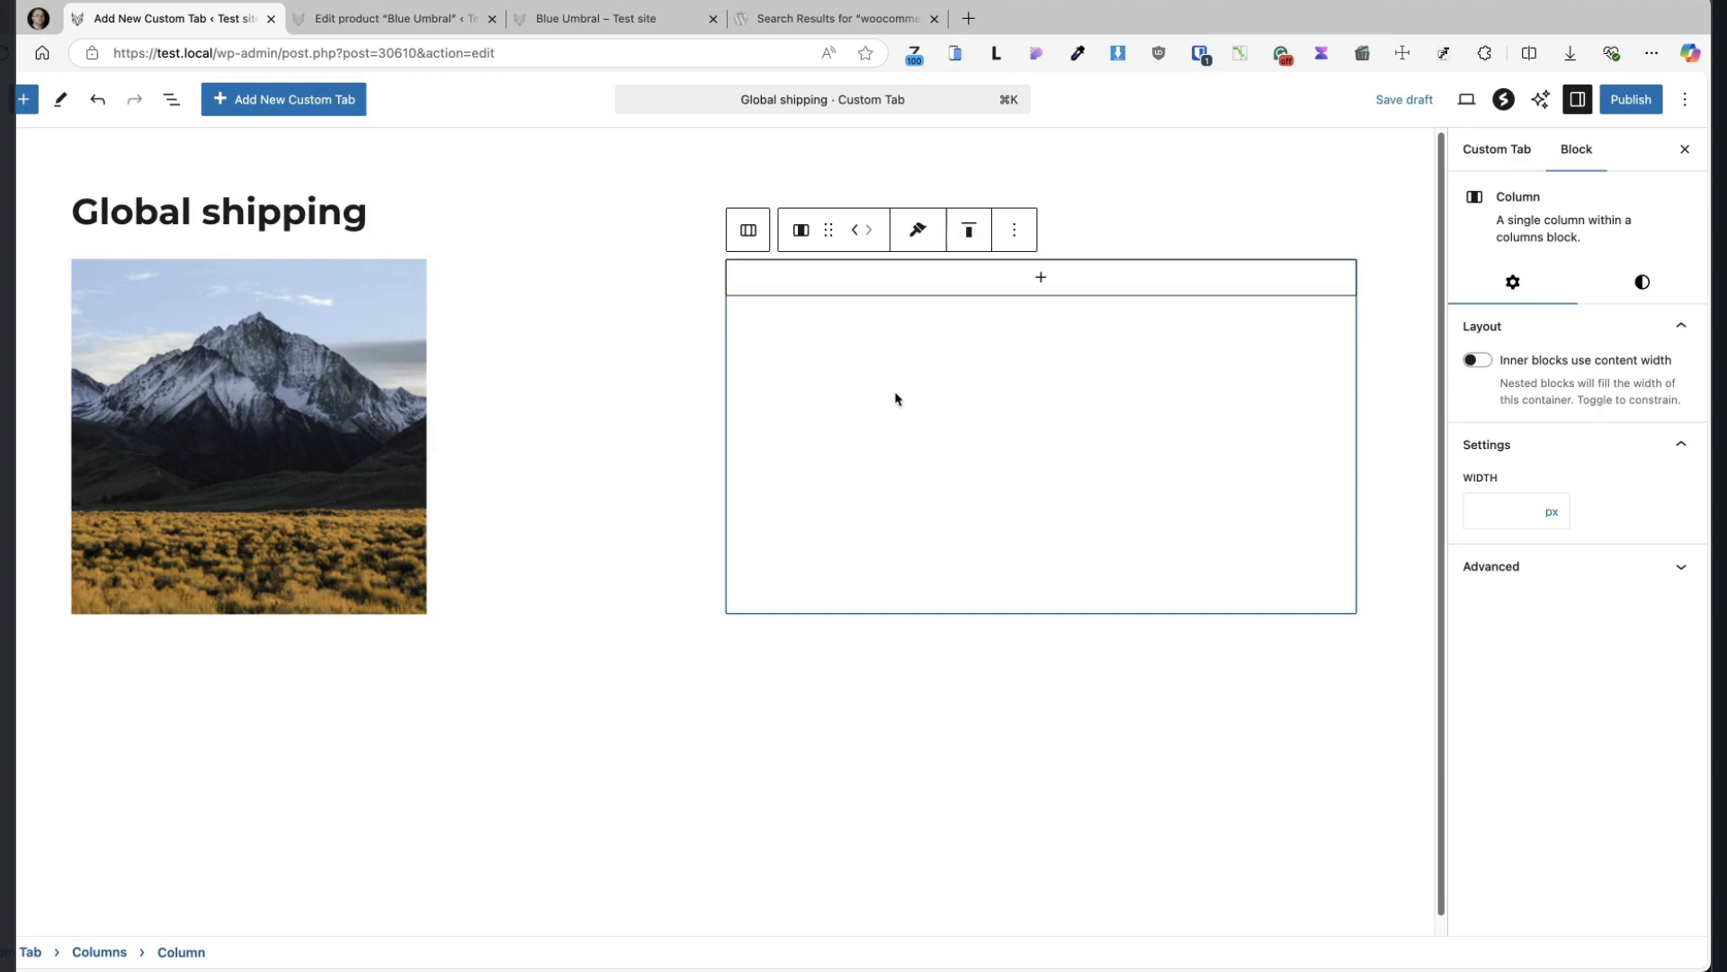
{"action": "left_click", "coordinate": [1040, 279]}
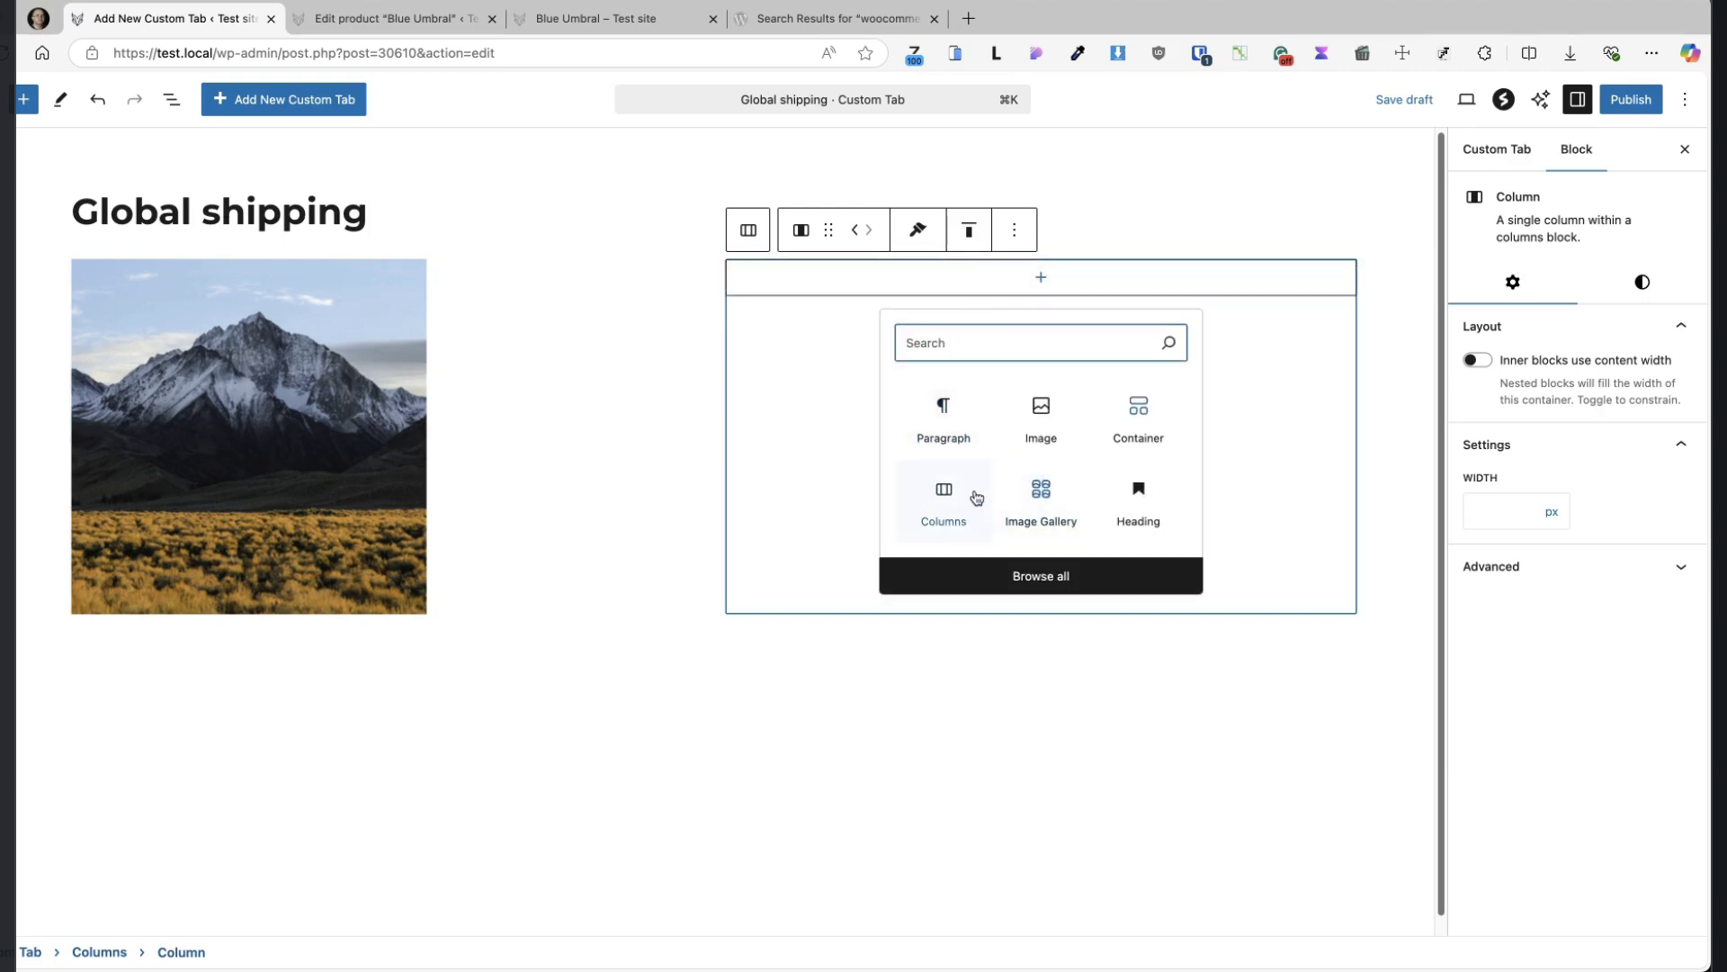
{"action": "left_click", "coordinate": [1139, 502]}
{"action": "key", "text": "super+v"}
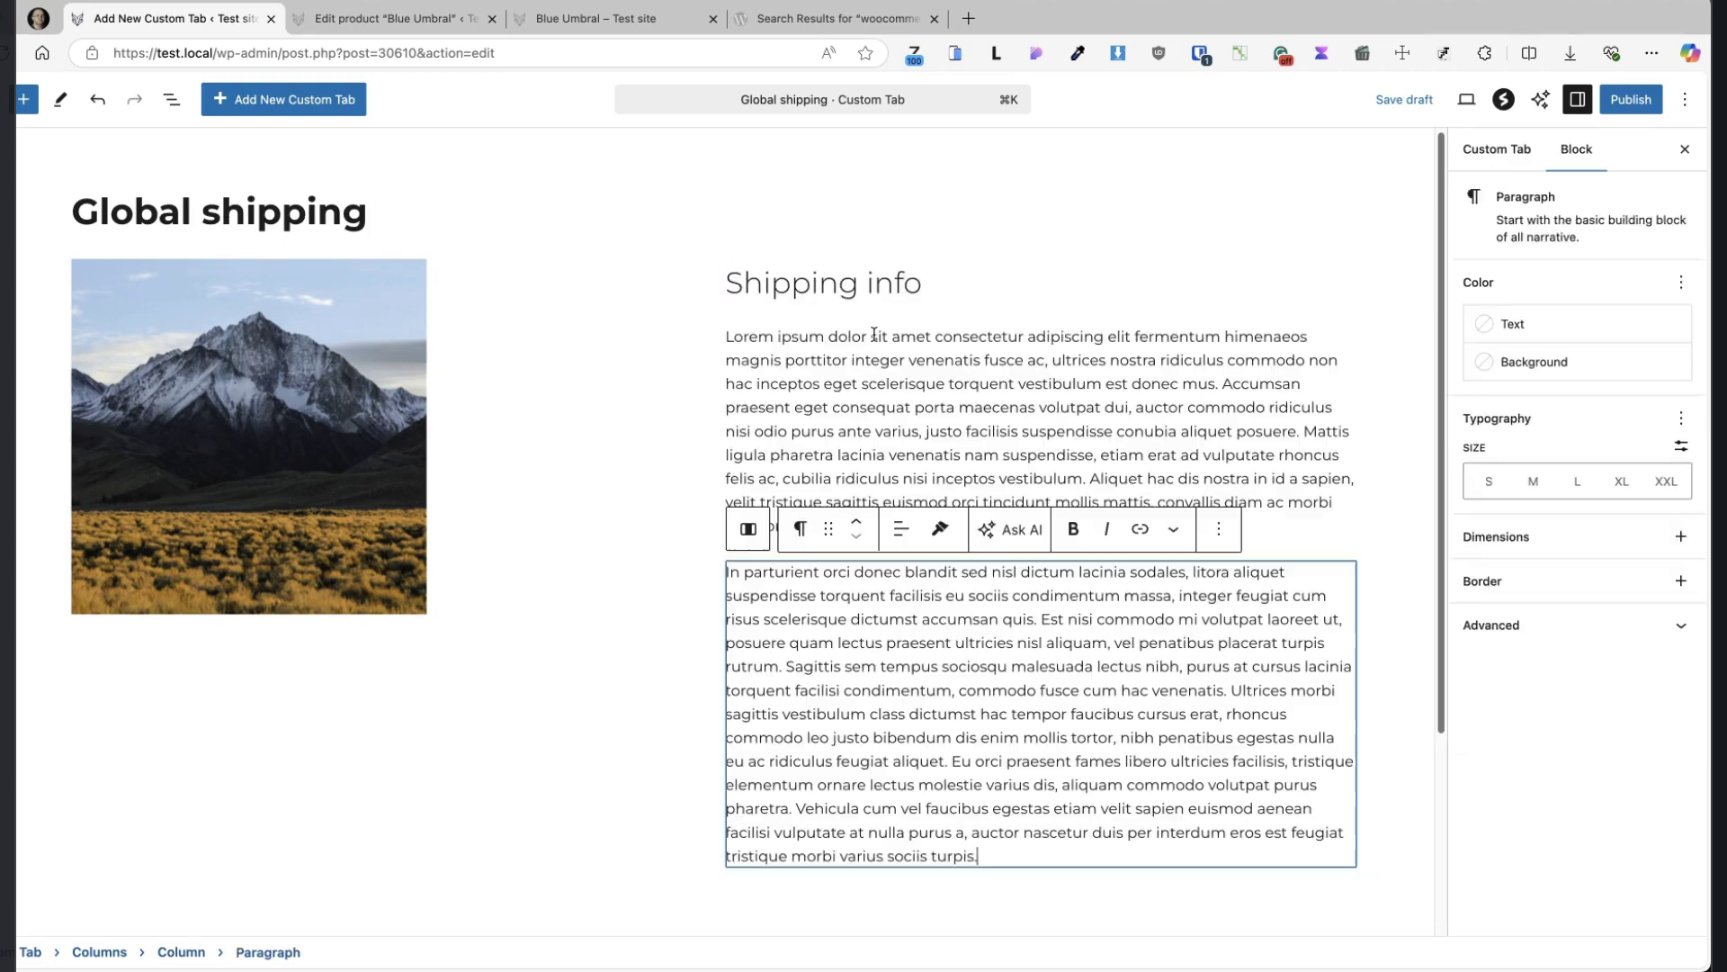
{"action": "left_click", "coordinate": [1631, 99]}
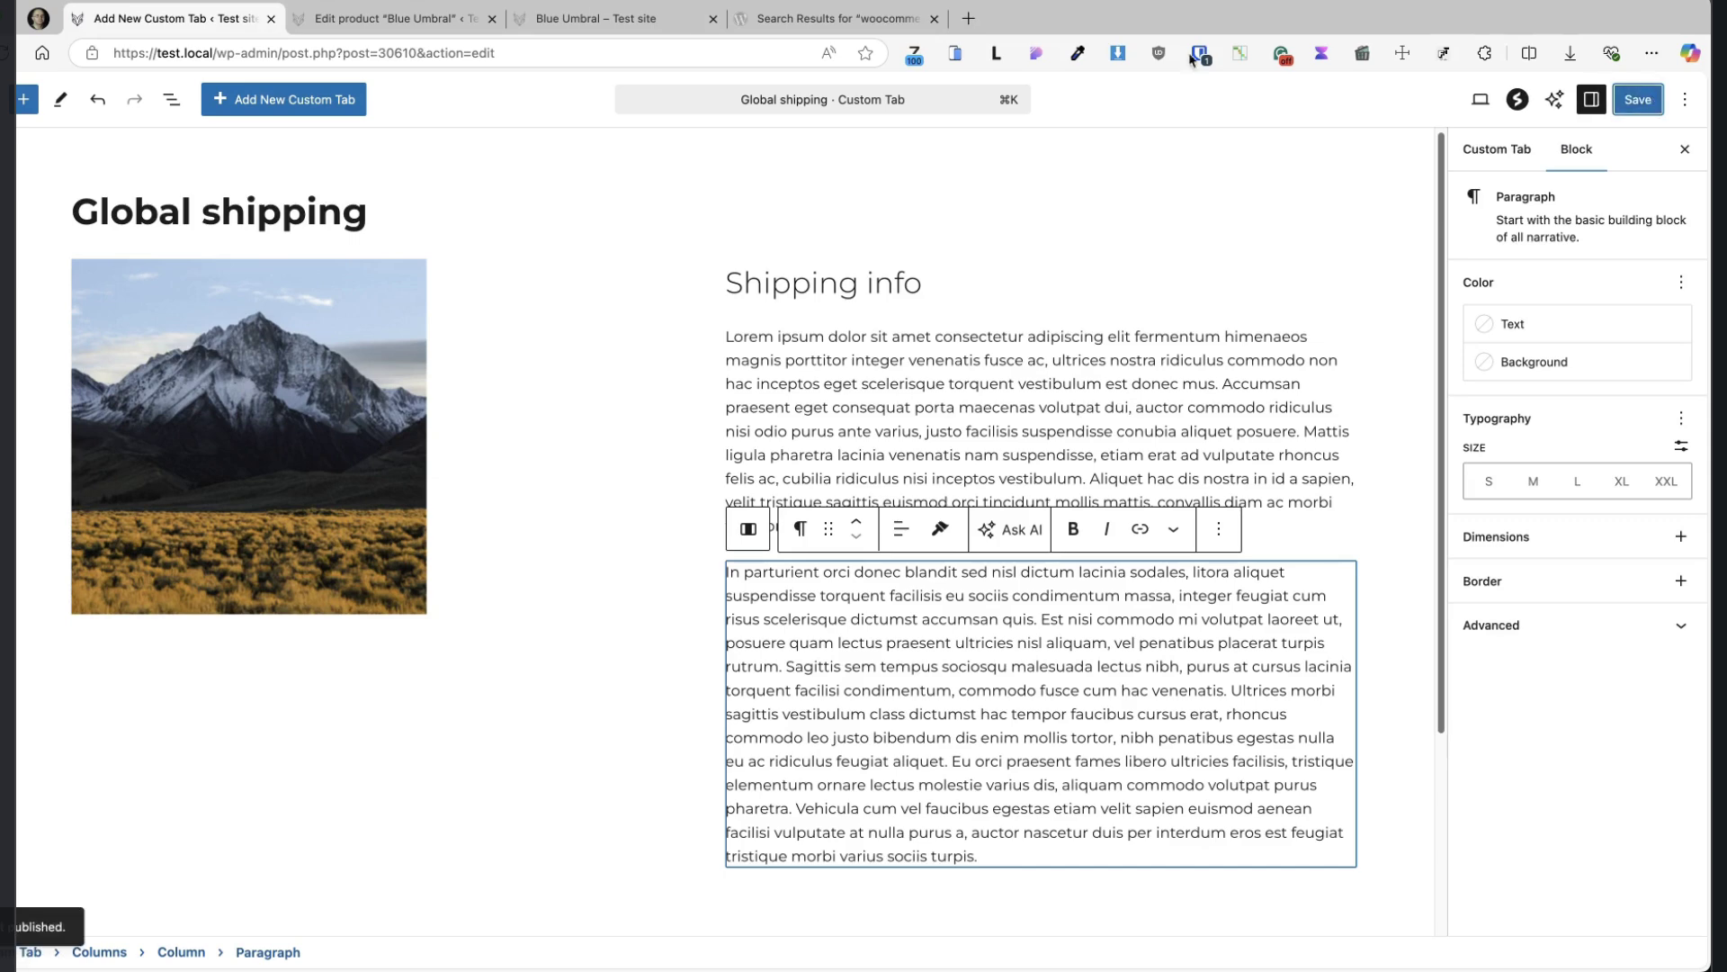
Check the Global tab, Another global tab and Global shipping tabs on the Blue Umbral product page
{"action": "left_click", "coordinate": [511, 16]}
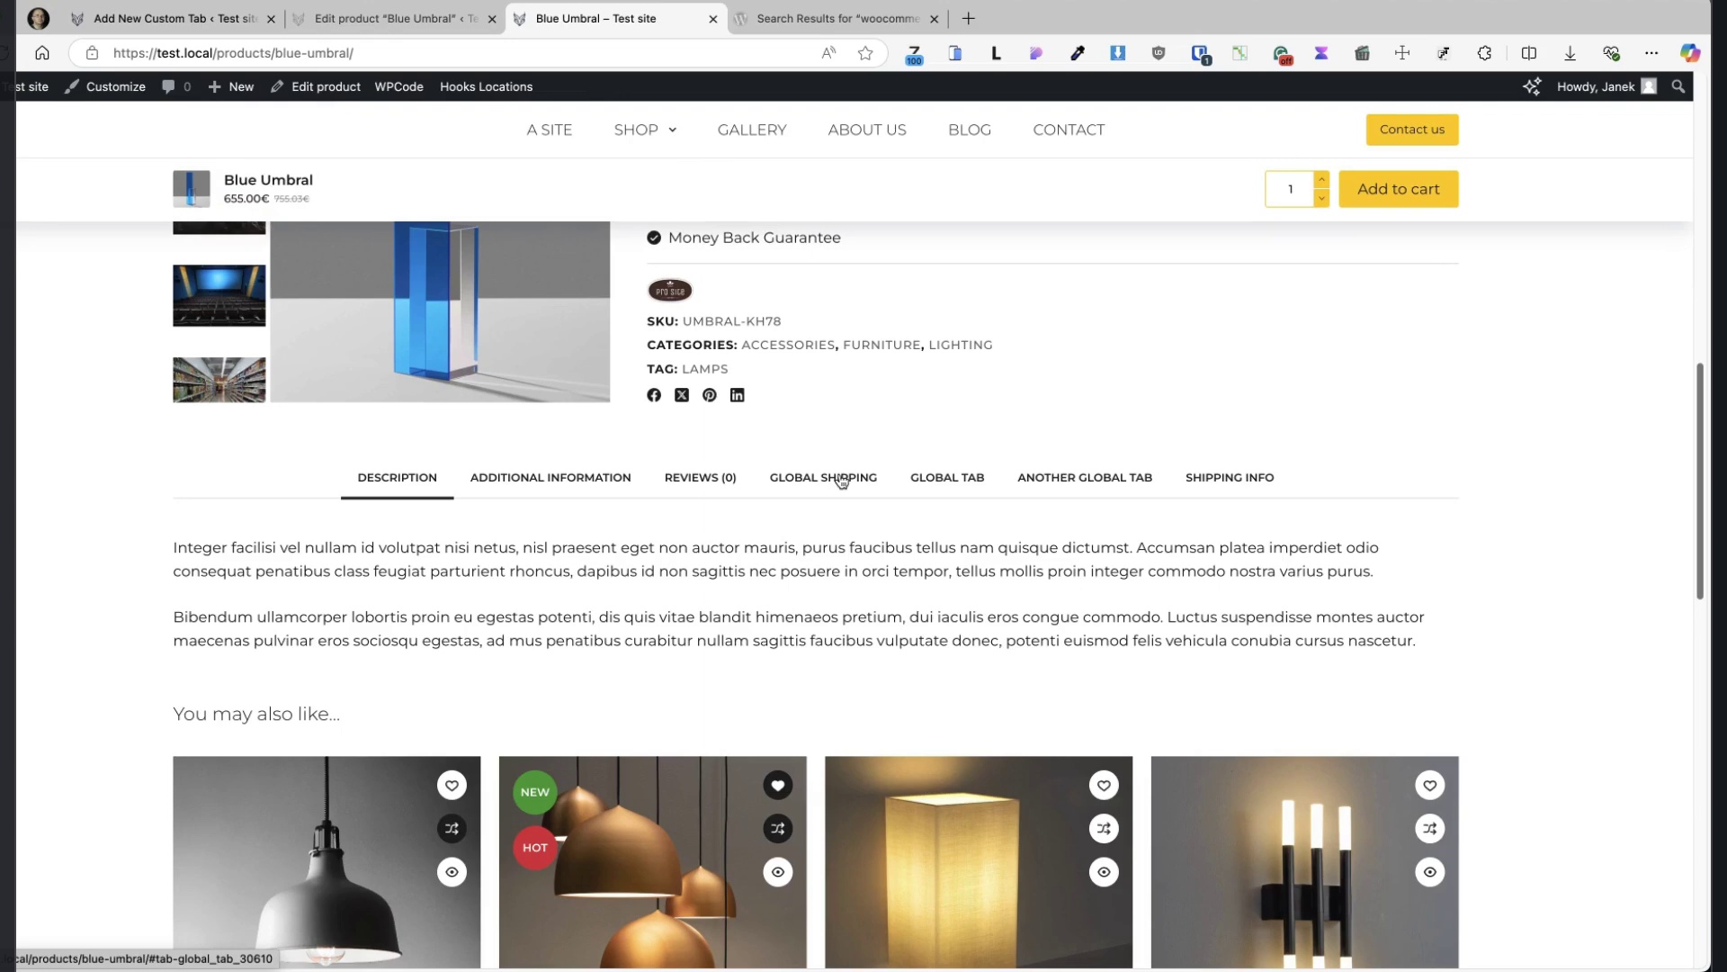
{"action": "left_click", "coordinate": [931, 487]}
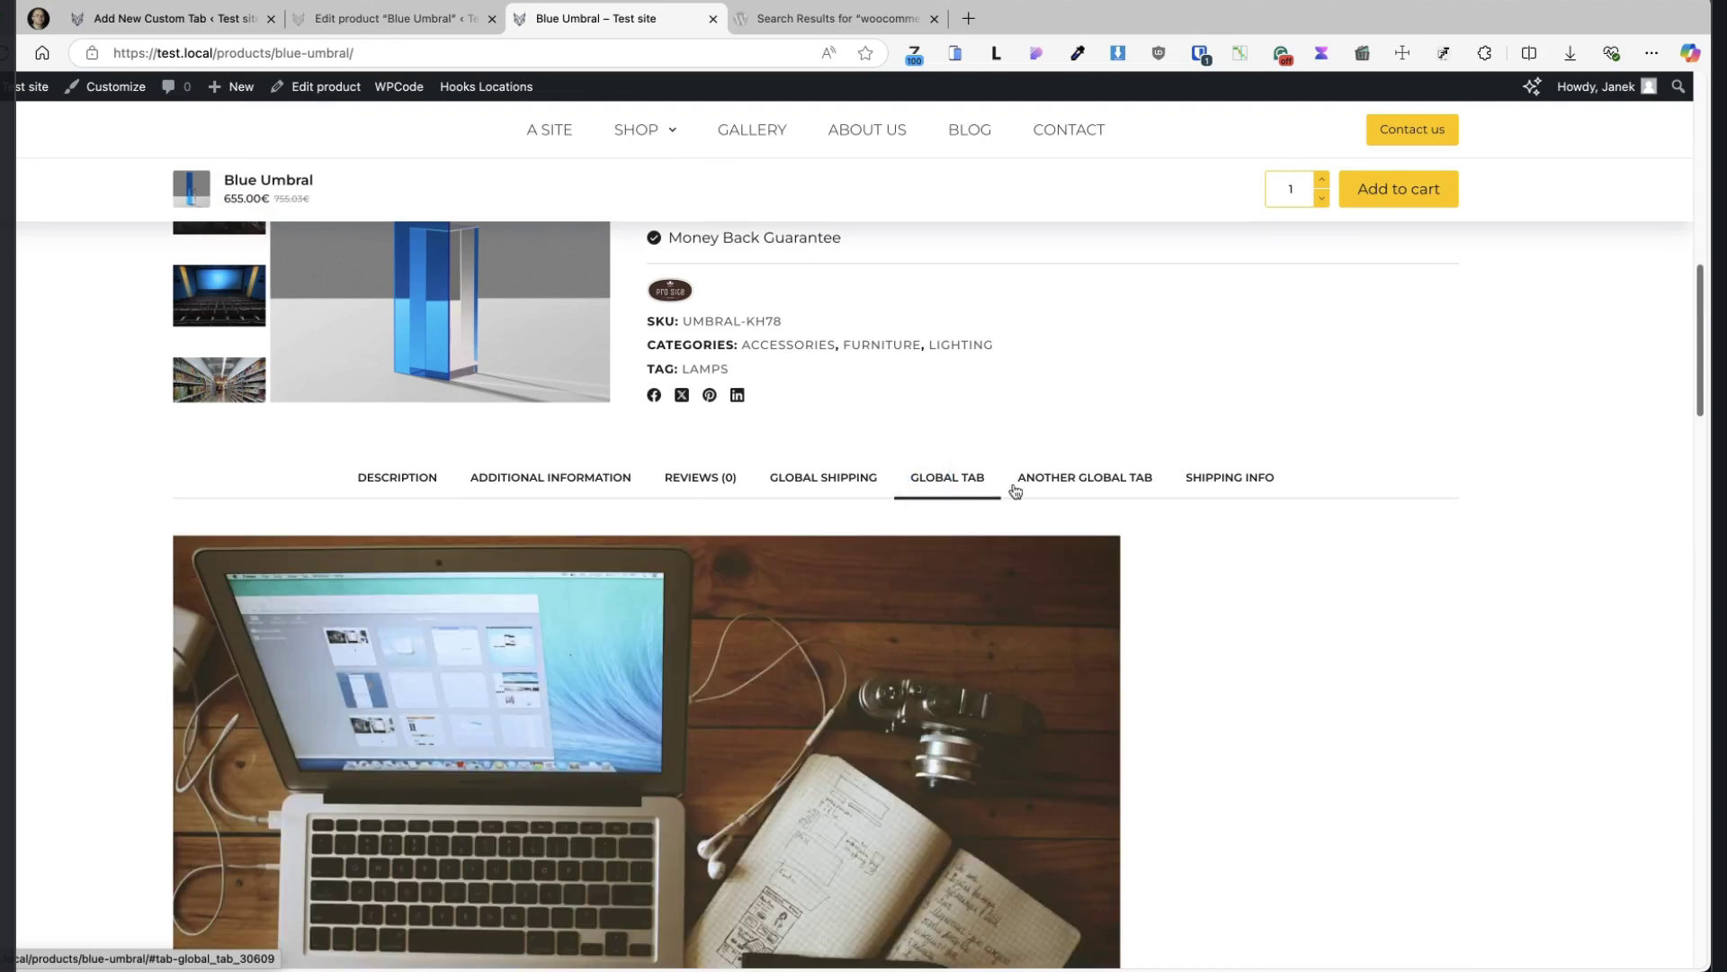
{"action": "left_click", "coordinate": [1091, 484]}
{"action": "left_click", "coordinate": [853, 481]}
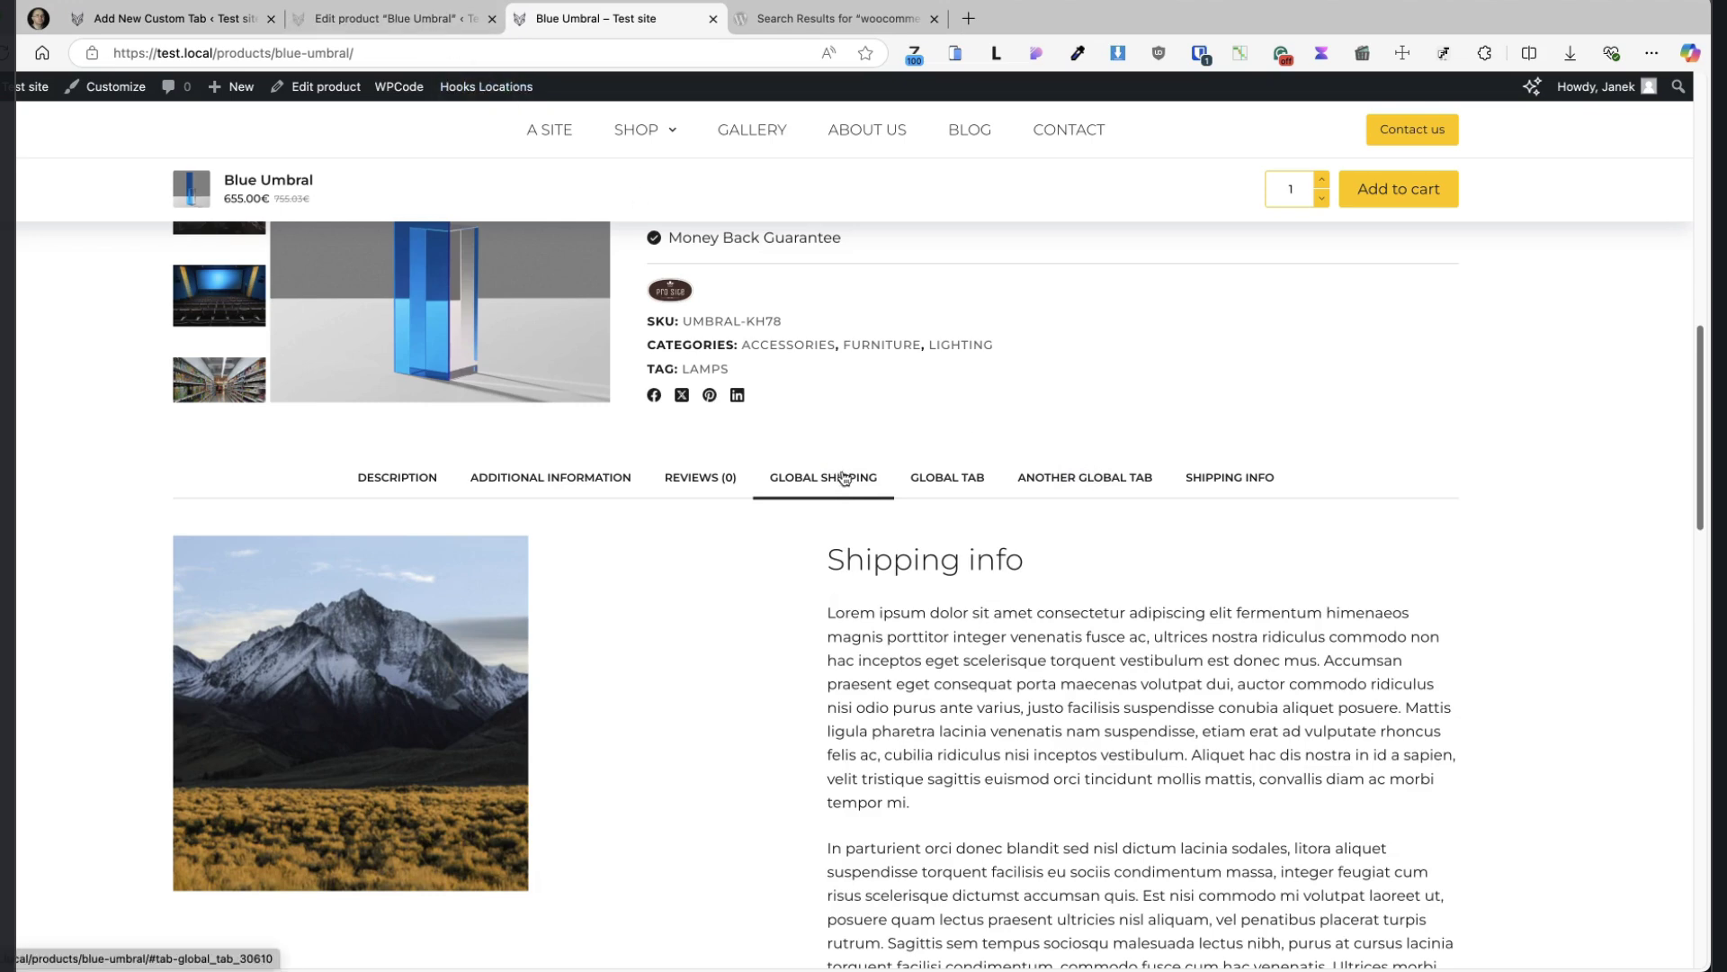
Set the Global shipping tab's publish date to January 27, 2025 and save the change
{"action": "key", "text": "ctrl+shift+Tab"}
{"action": "key", "text": "ctrl+shift+Tab"}
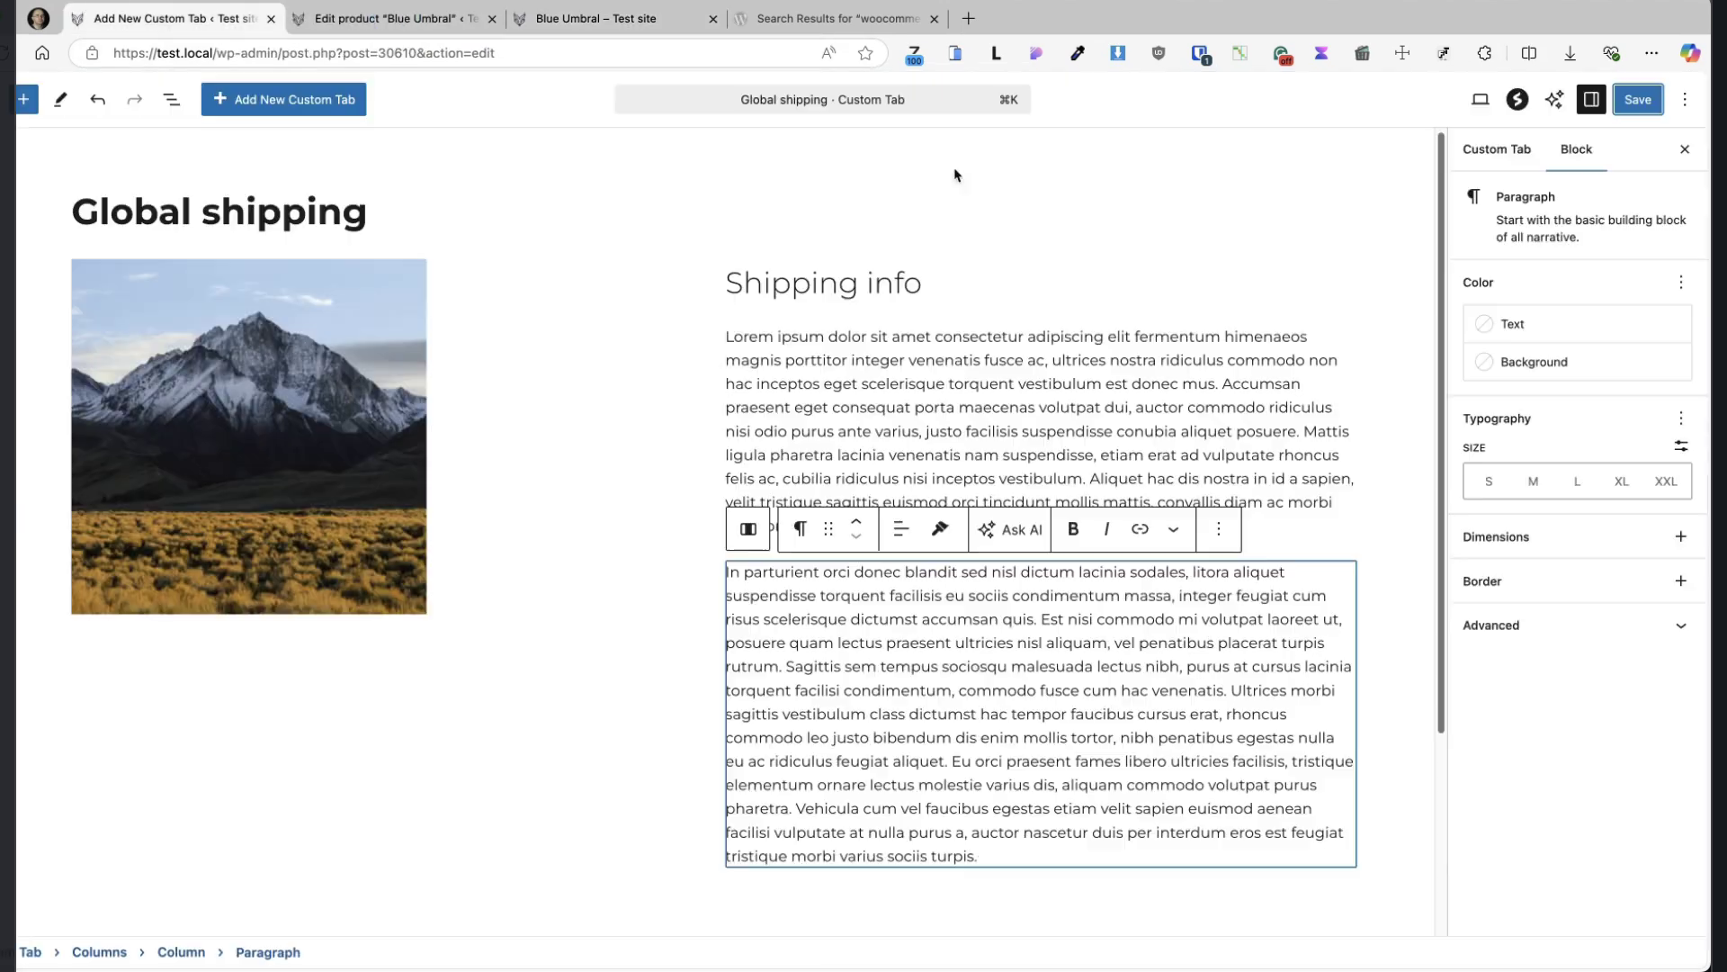
{"action": "left_click", "coordinate": [1521, 166]}
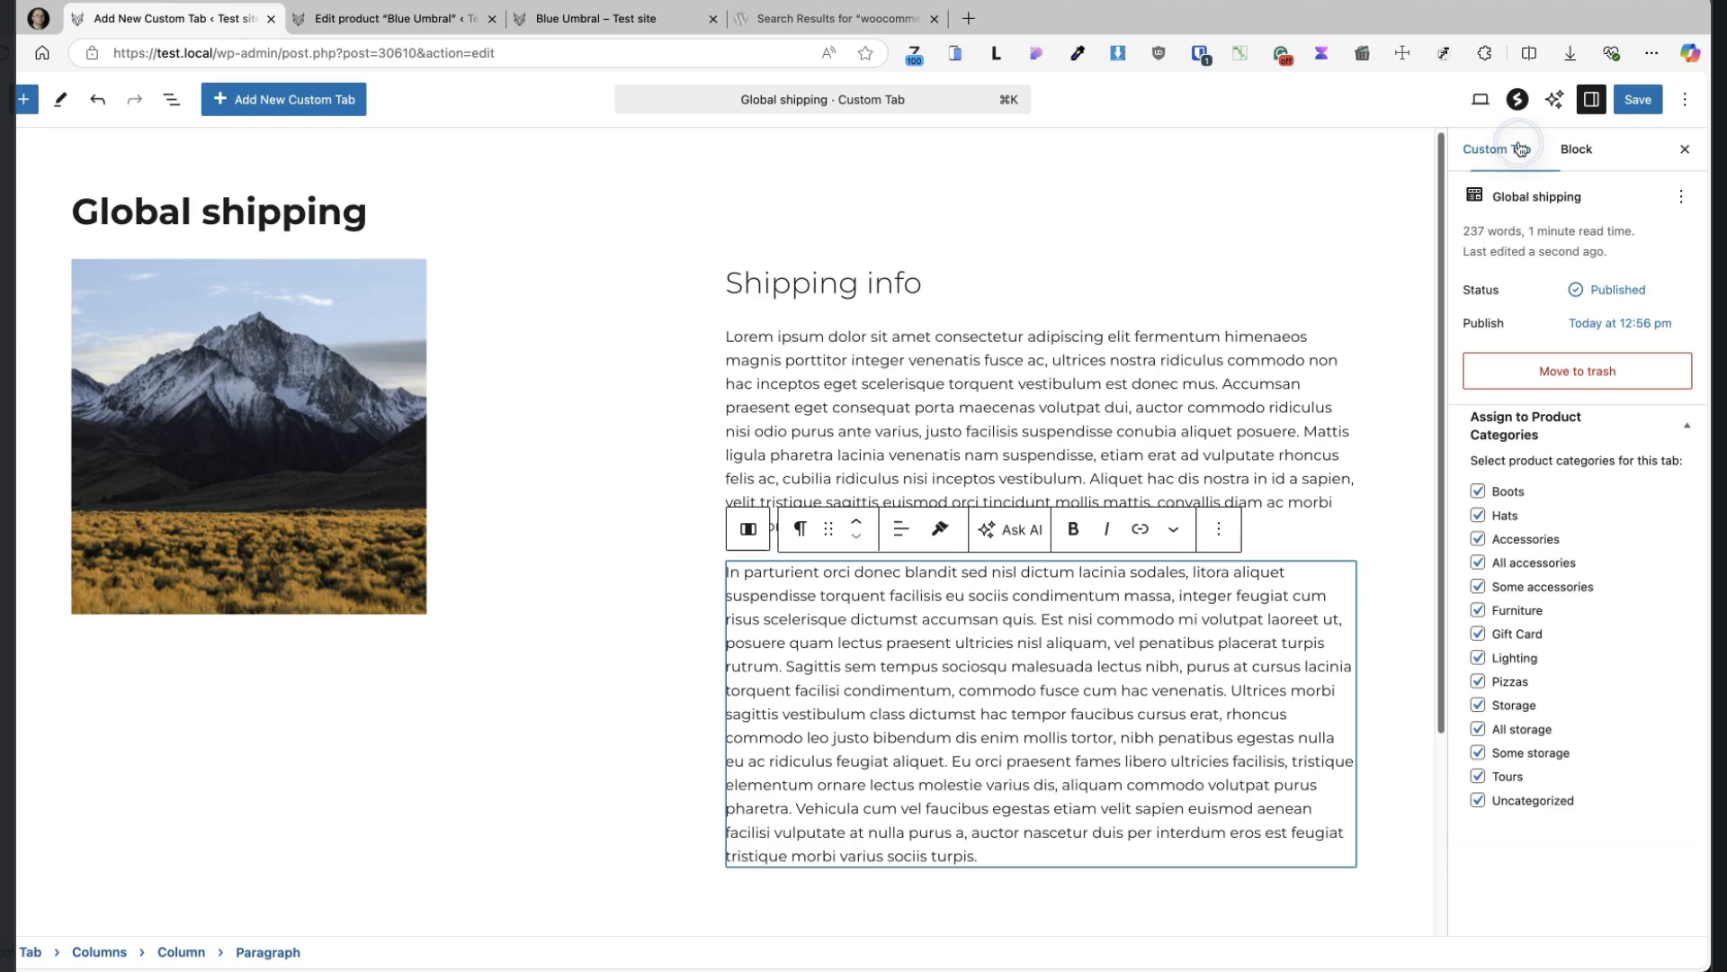
{"action": "left_click", "coordinate": [1619, 323]}
{"action": "left_click", "coordinate": [1162, 723]}
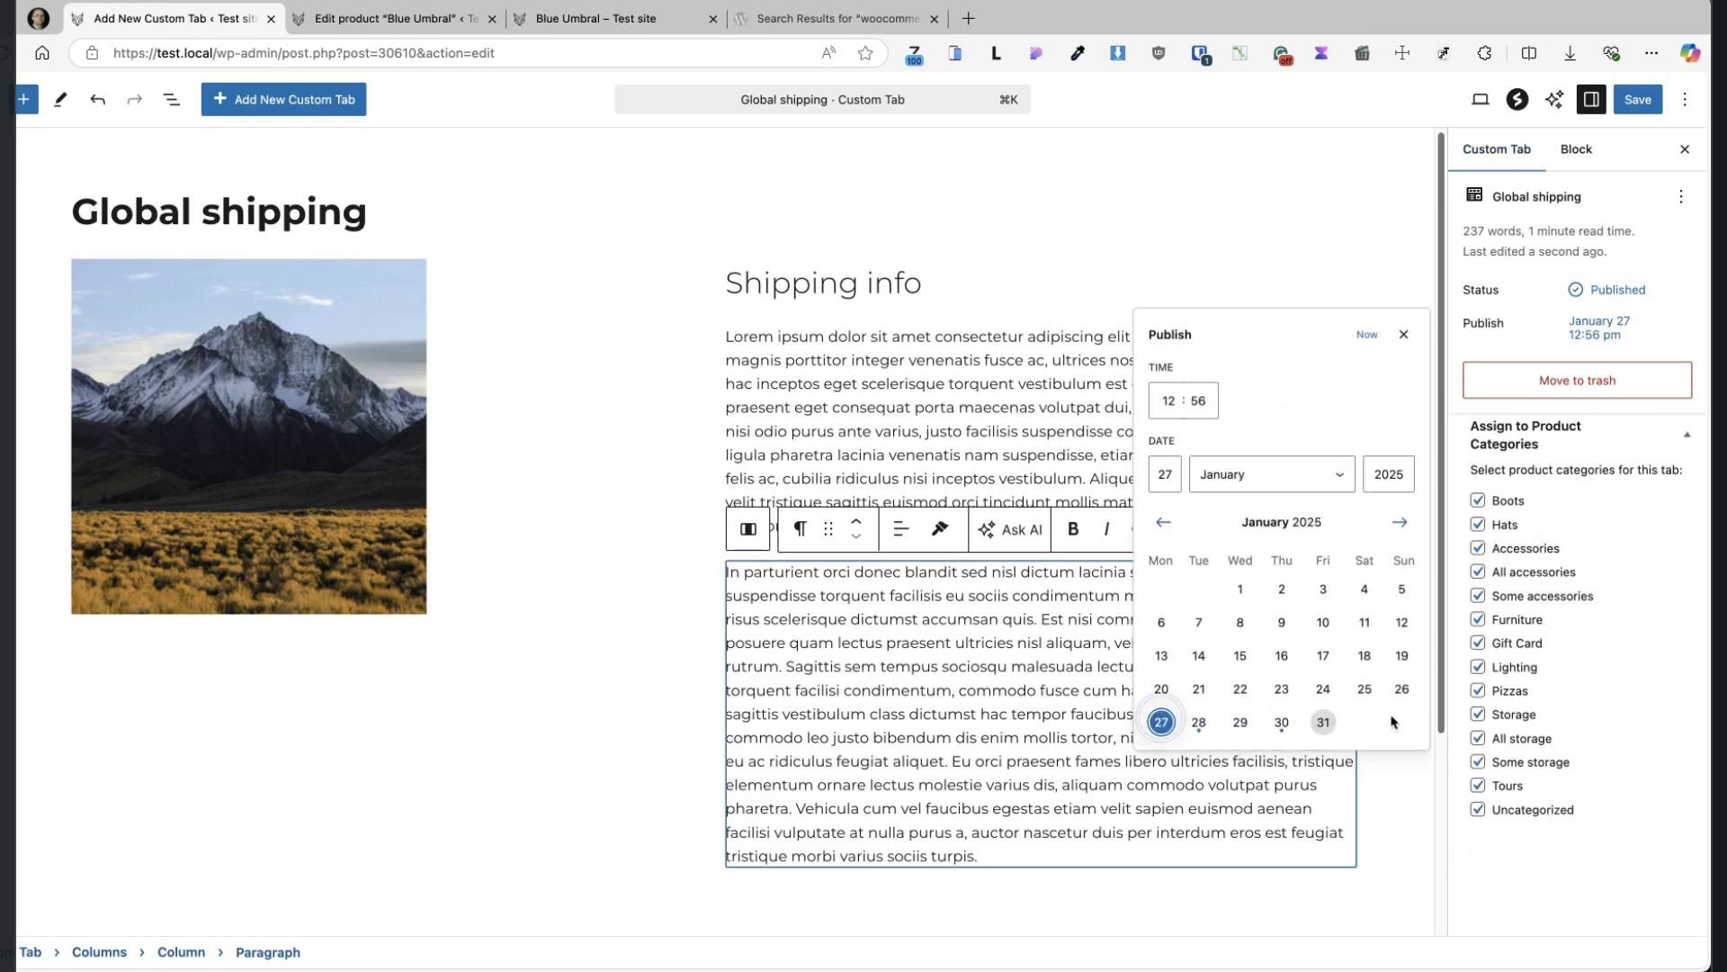
{"action": "left_click", "coordinate": [1637, 99]}
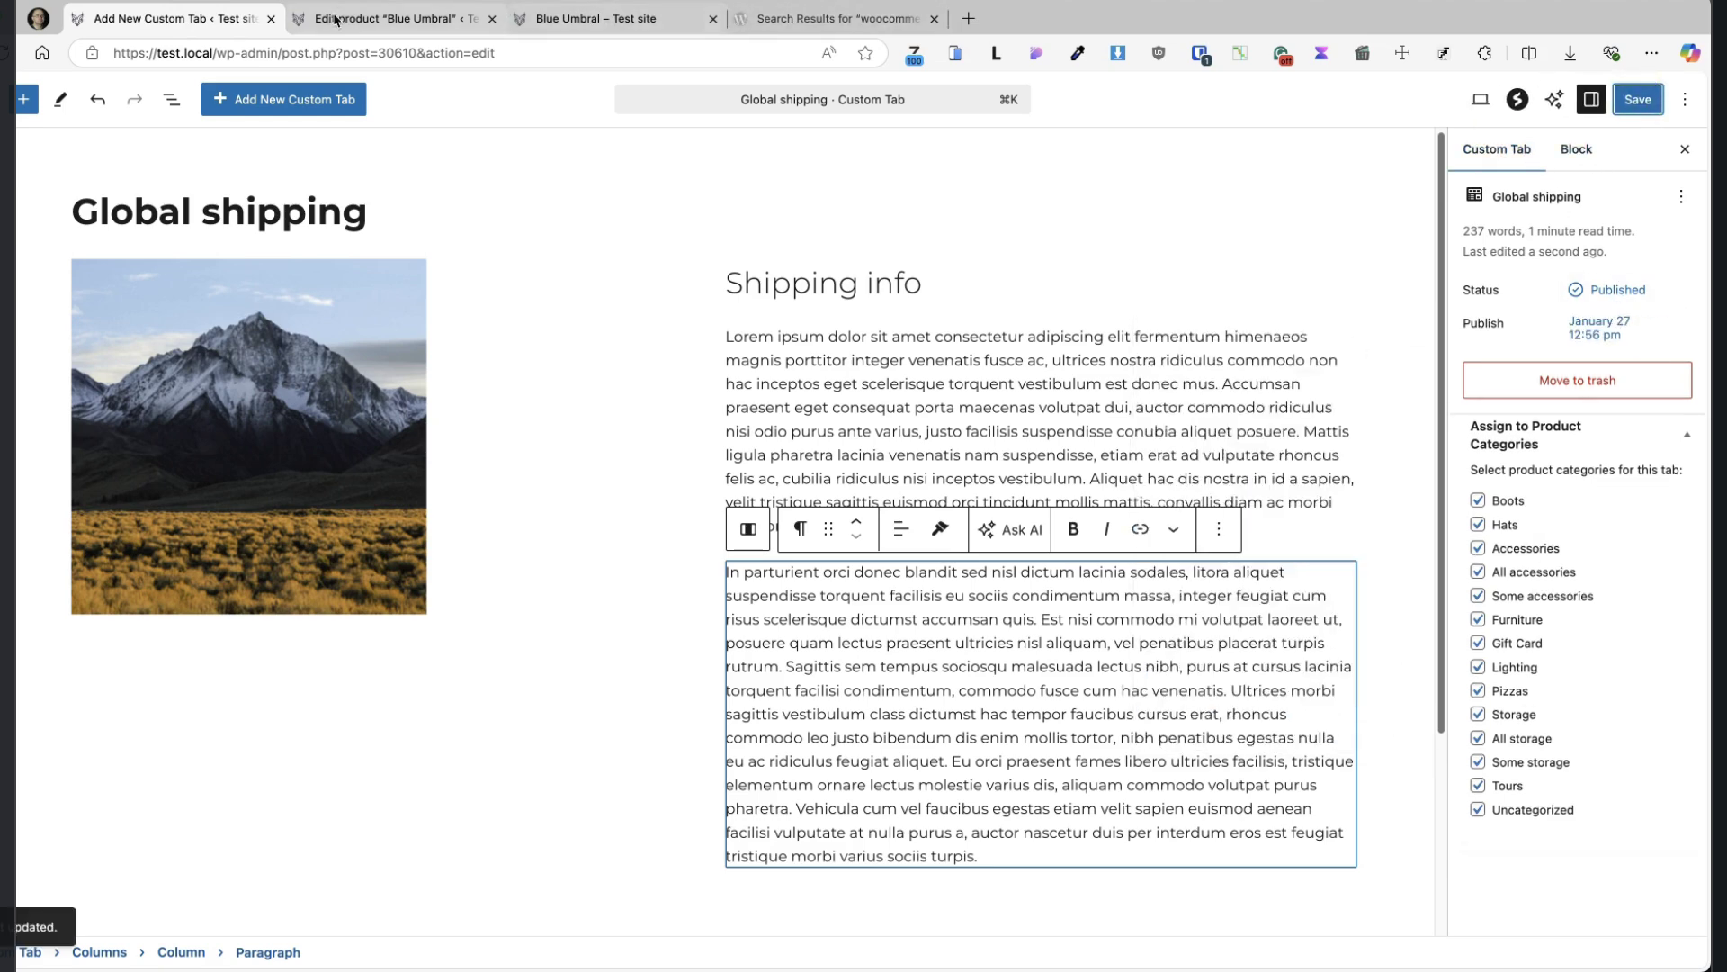
Check the order of the tabs on the Blue Umbral page and view its Global shipping and Shipping info tabs
{"action": "left_click", "coordinate": [644, 12]}
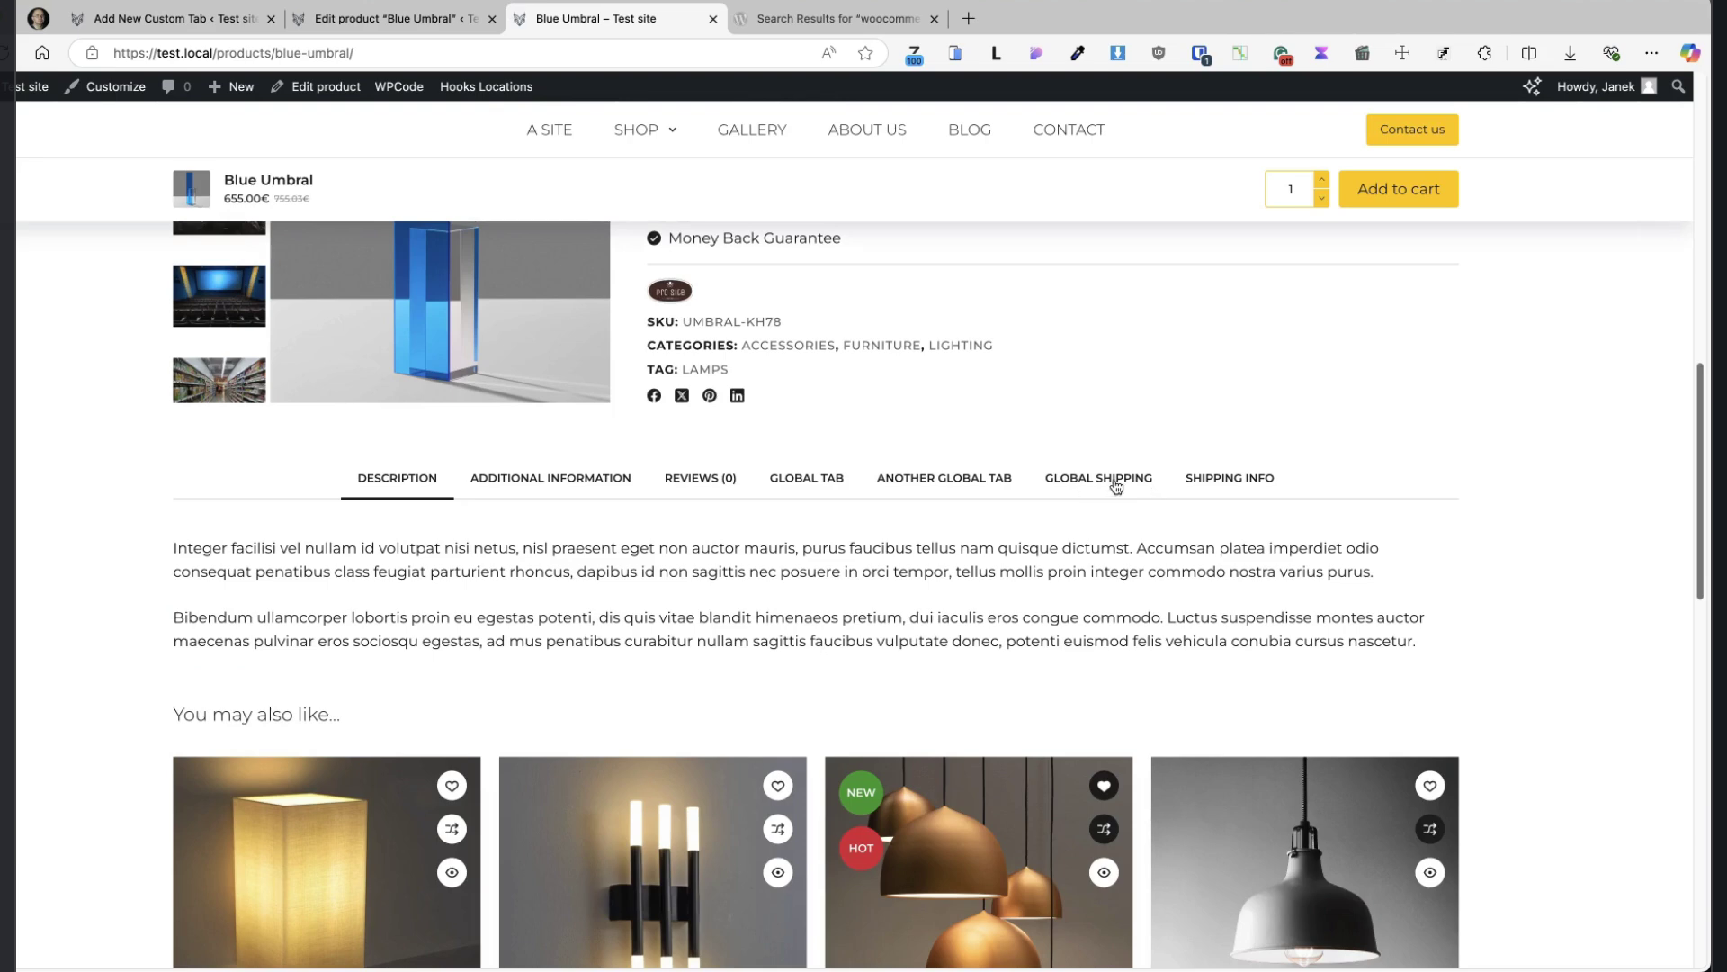
{"action": "left_click", "coordinate": [1115, 486]}
{"action": "left_click", "coordinate": [1224, 478]}
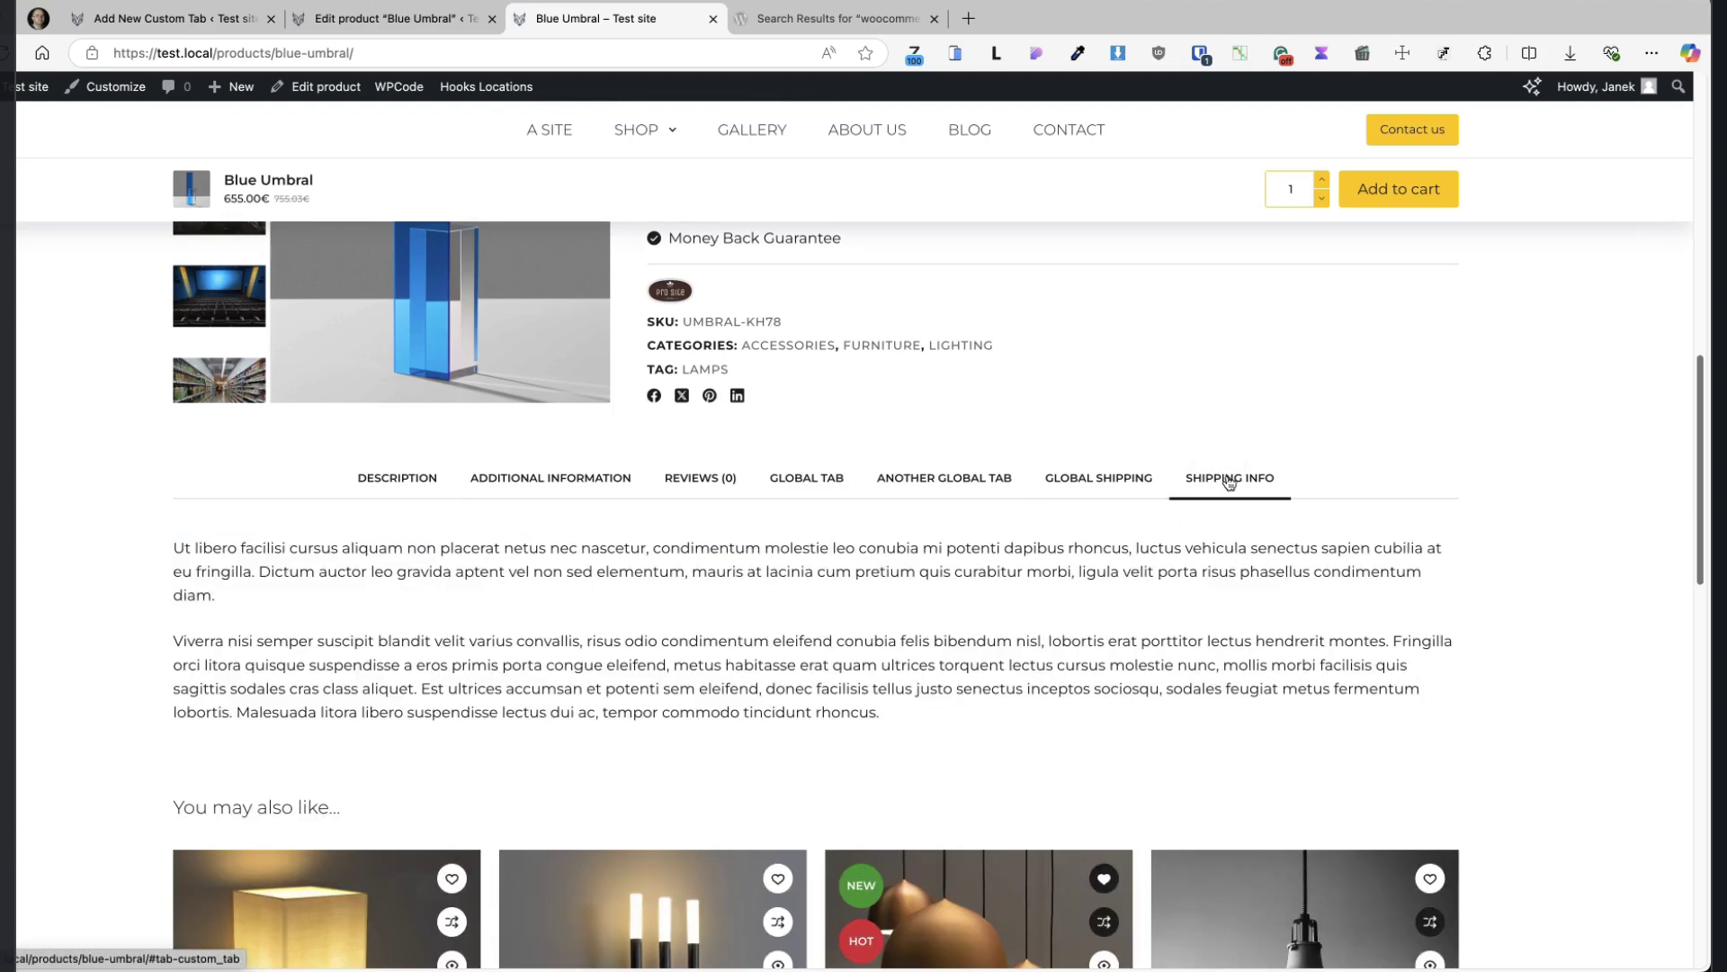
Edit the Blue Umbral product and set its custom tab title to "Payments info"
{"action": "key", "text": "alt+Left"}
{"action": "scroll", "coordinate": [582, 501], "scroll_direction": "down", "scroll_amount": 10}
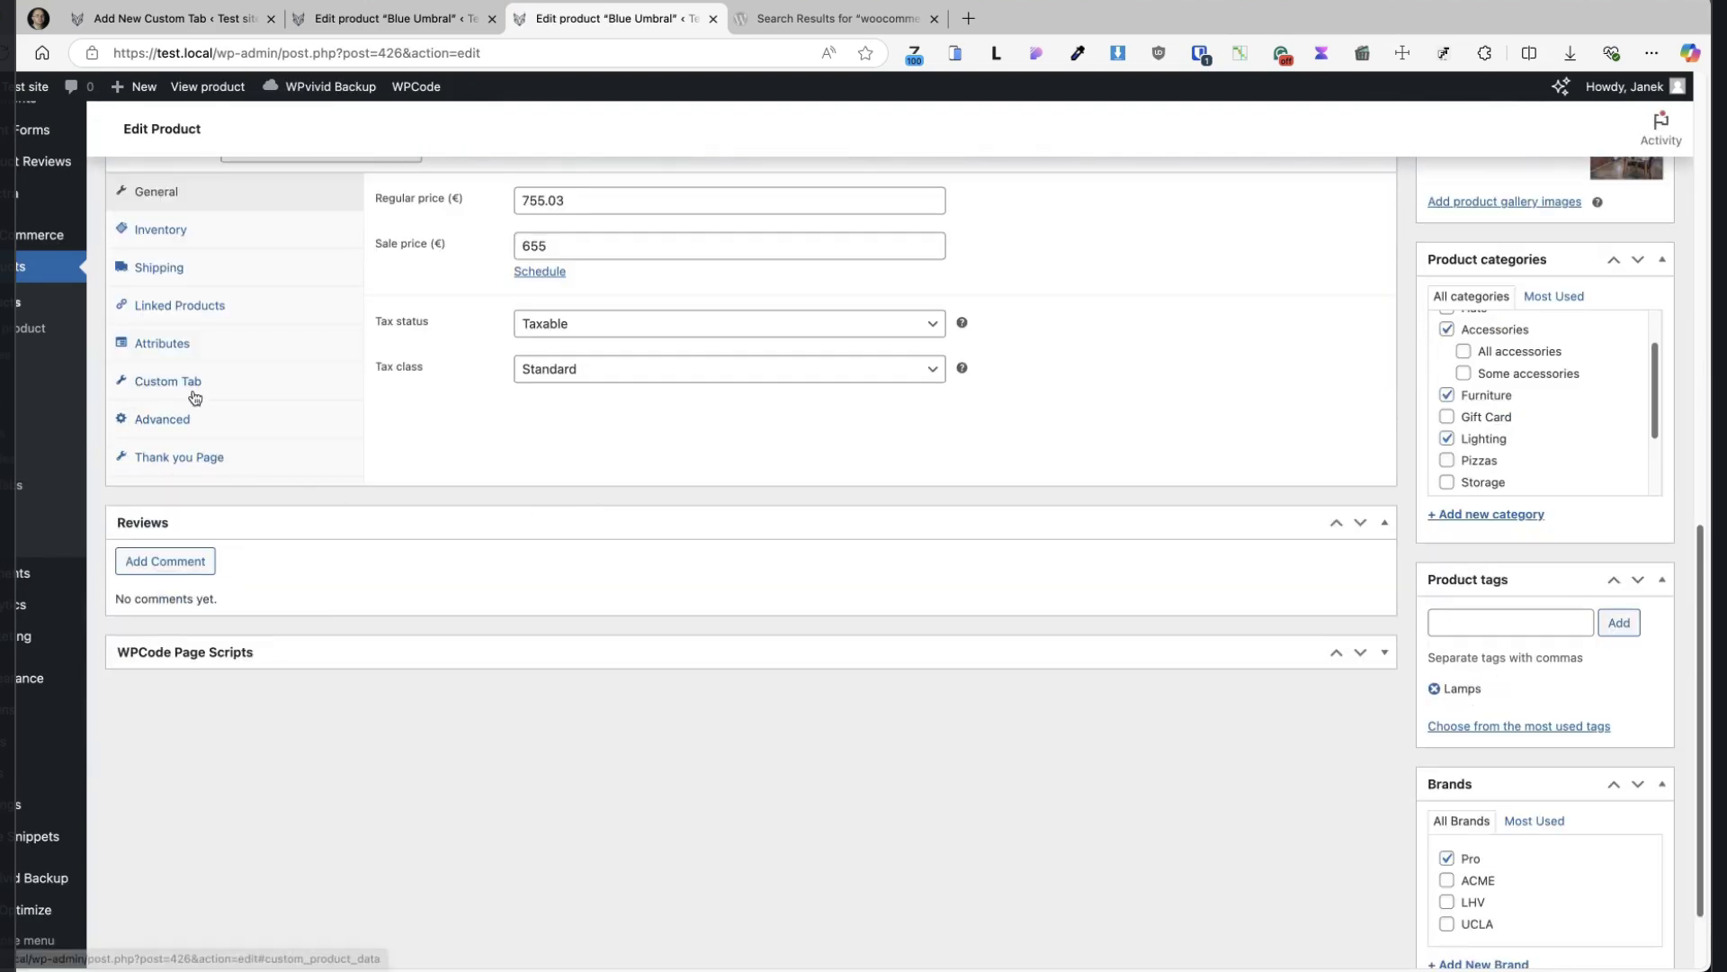
{"action": "left_click", "coordinate": [194, 397]}
{"action": "scroll", "coordinate": [190, 378], "scroll_direction": "up", "scroll_amount": 2}
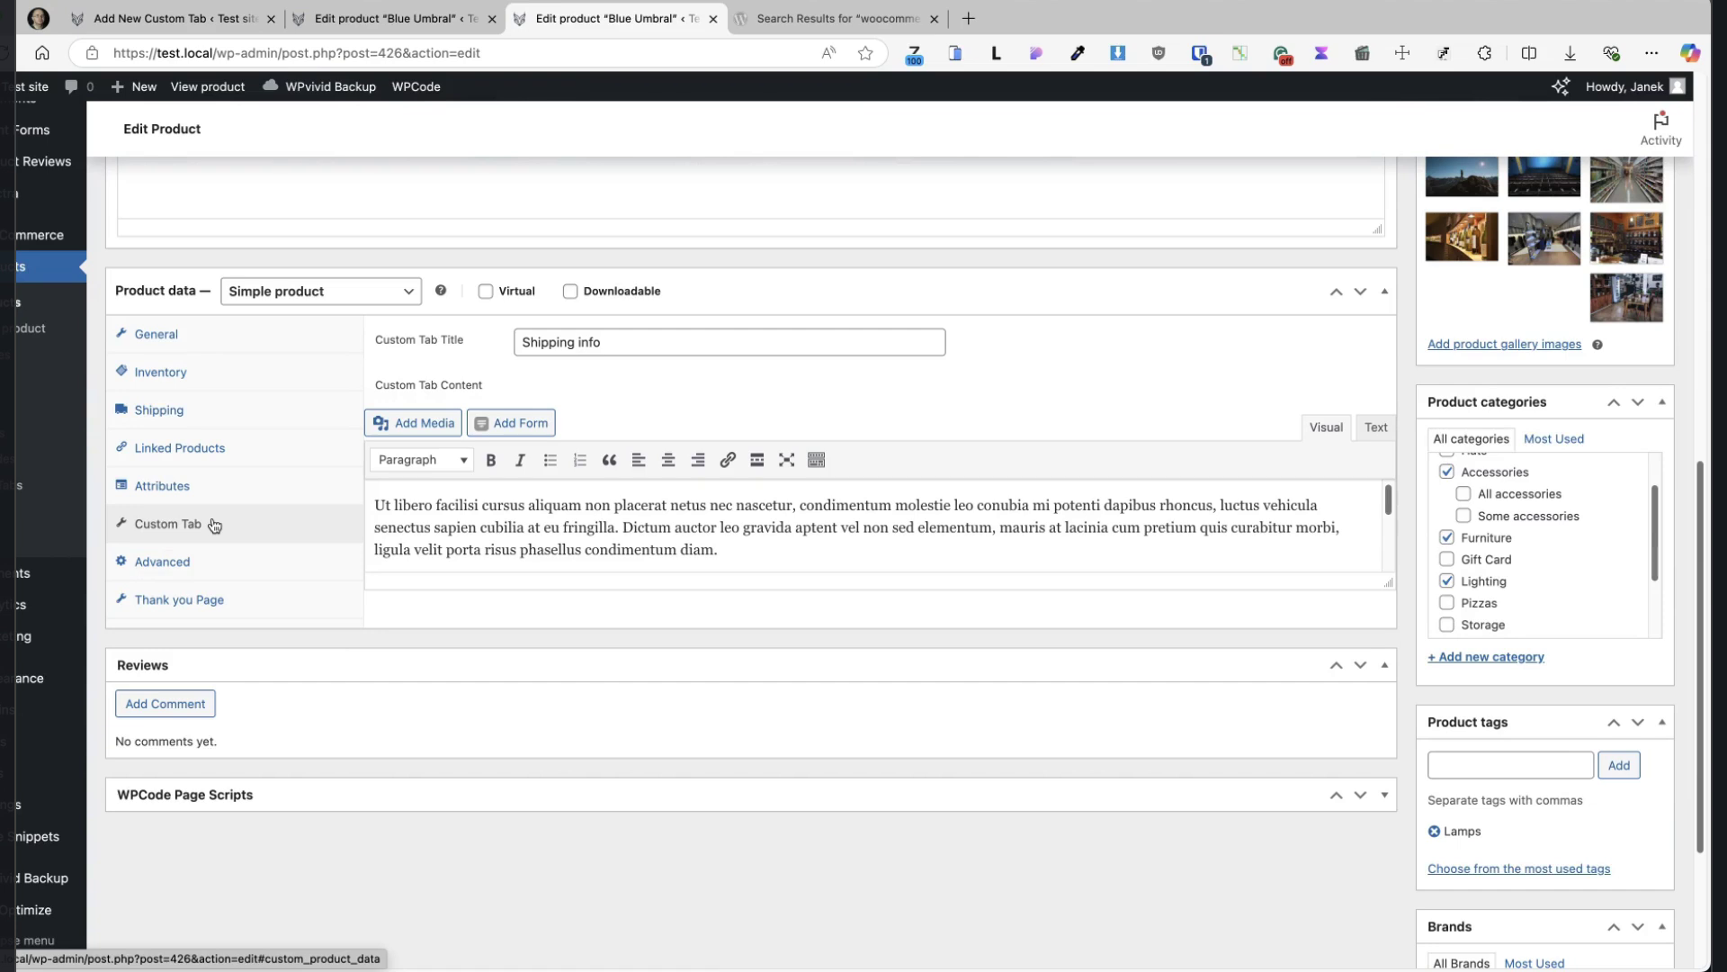
{"action": "left_click_drag", "start_coordinate": [602, 343], "coordinate": [462, 316]}
{"action": "key", "text": "super+m"}
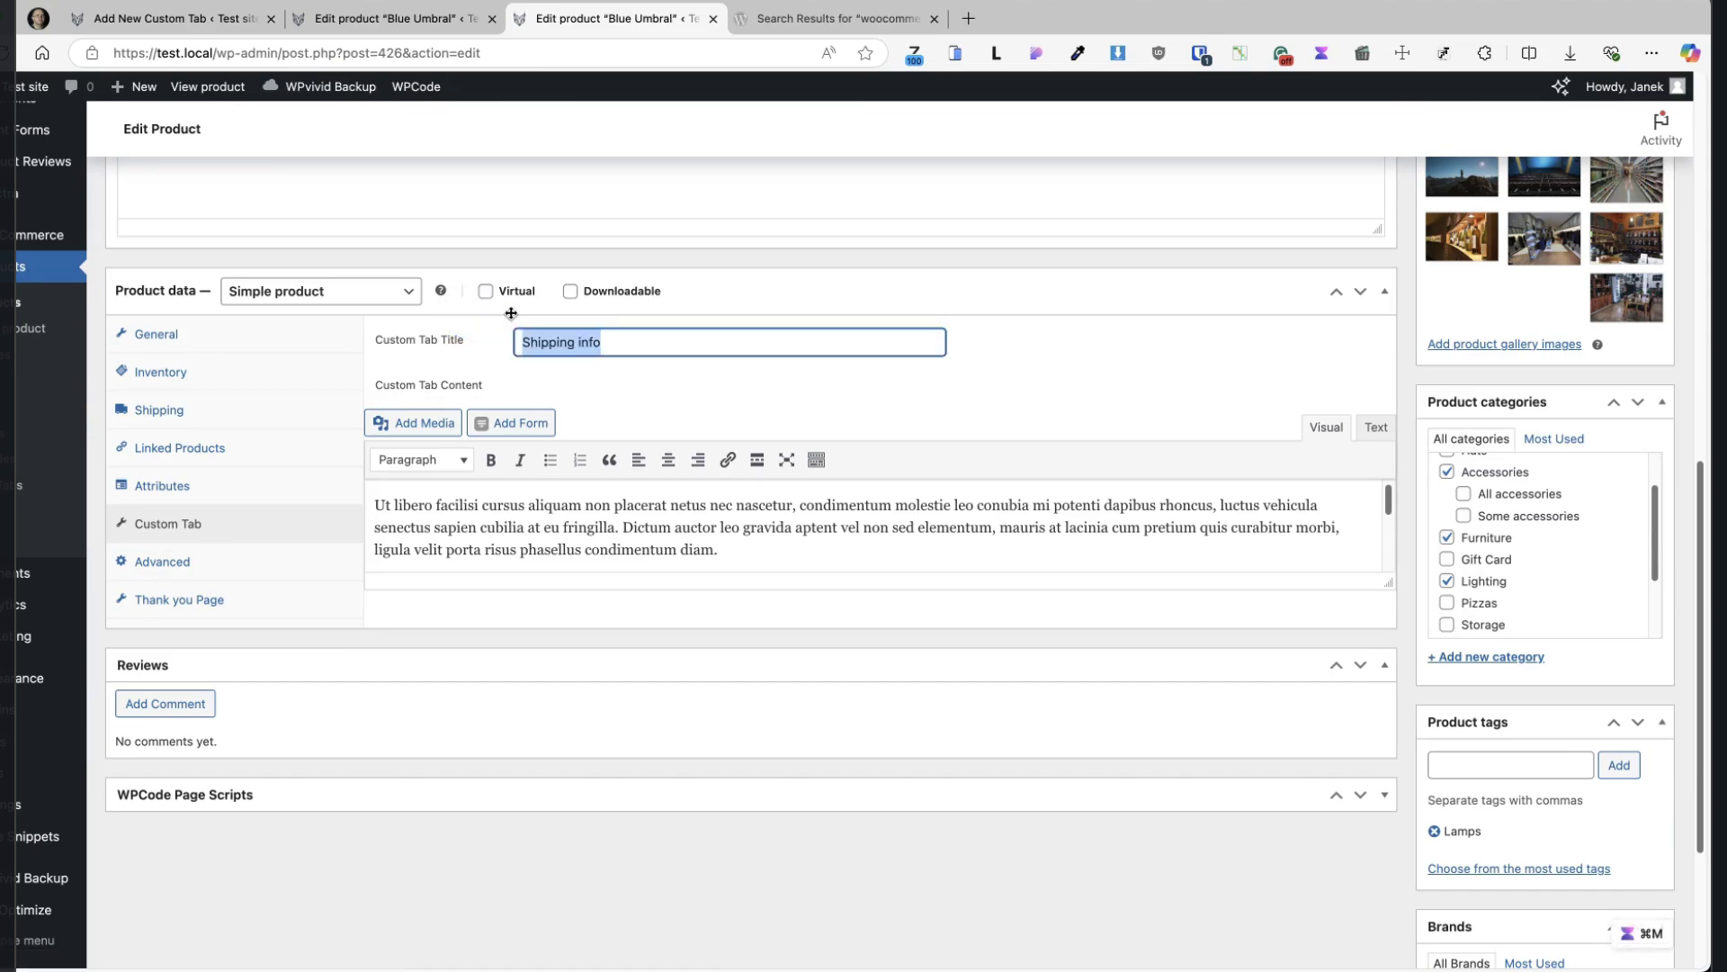
{"action": "type", "text": "Payments info"}
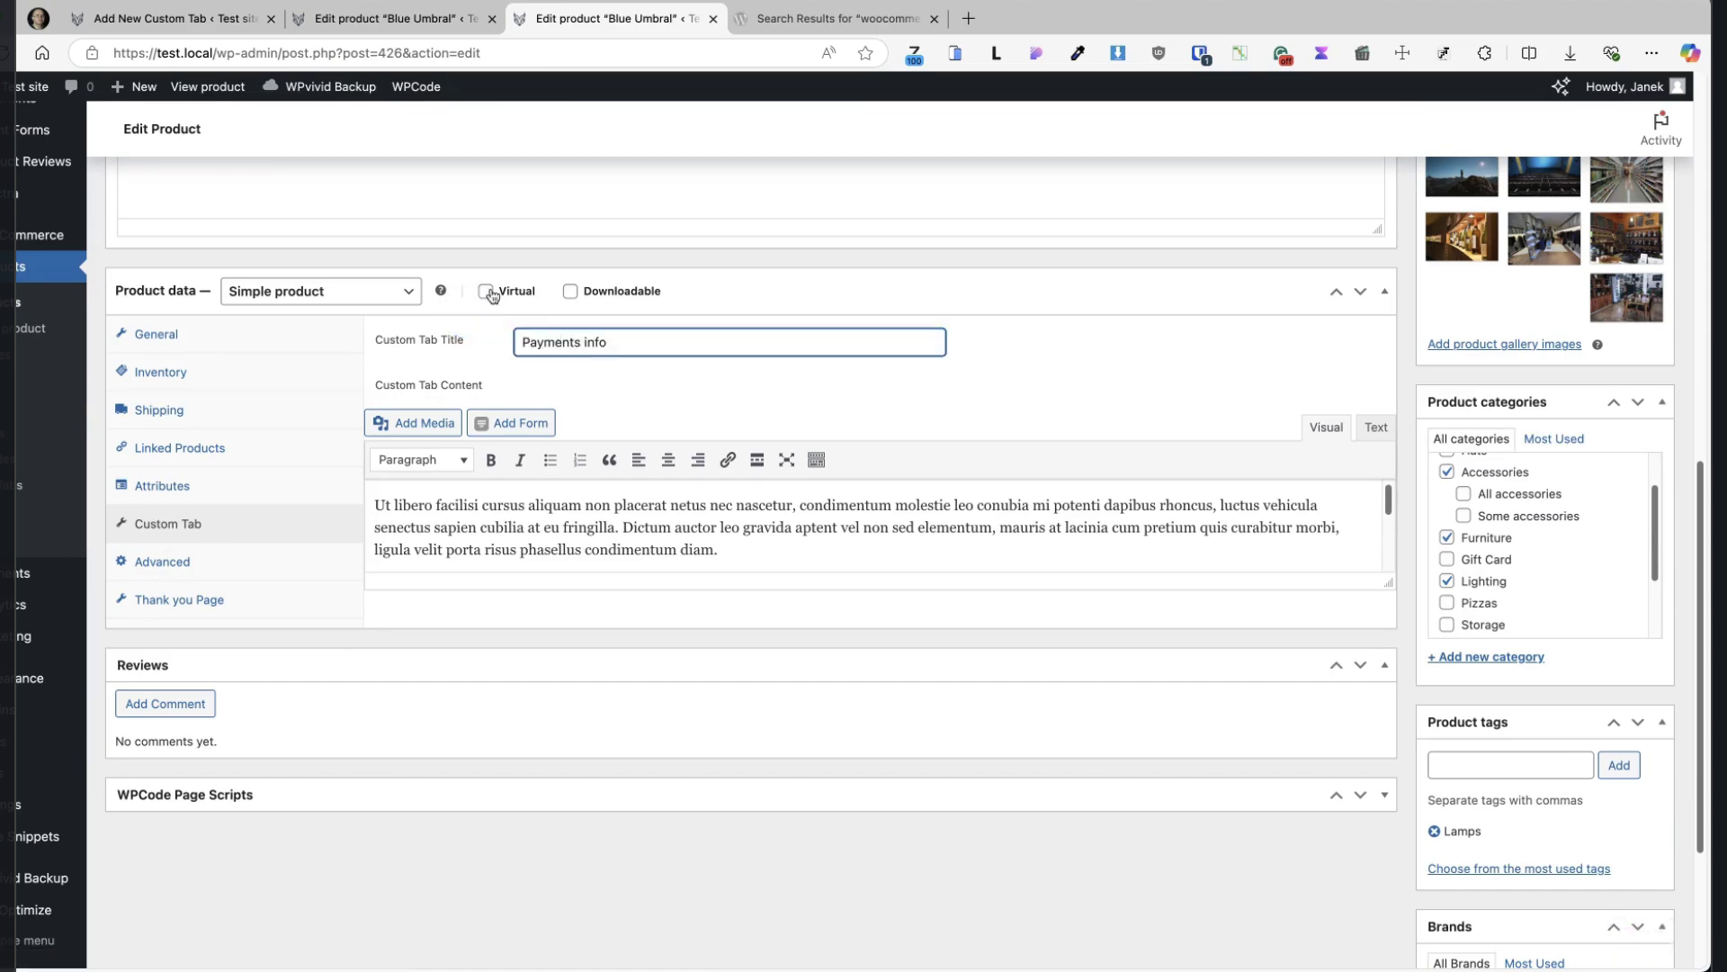
Insert the bg_titlebar1.jpg image on a new line below the first paragraph of the product's custom tab content
{"action": "left_click", "coordinate": [373, 562]}
{"action": "key", "text": "Return"}
{"action": "type", "text": "V"}
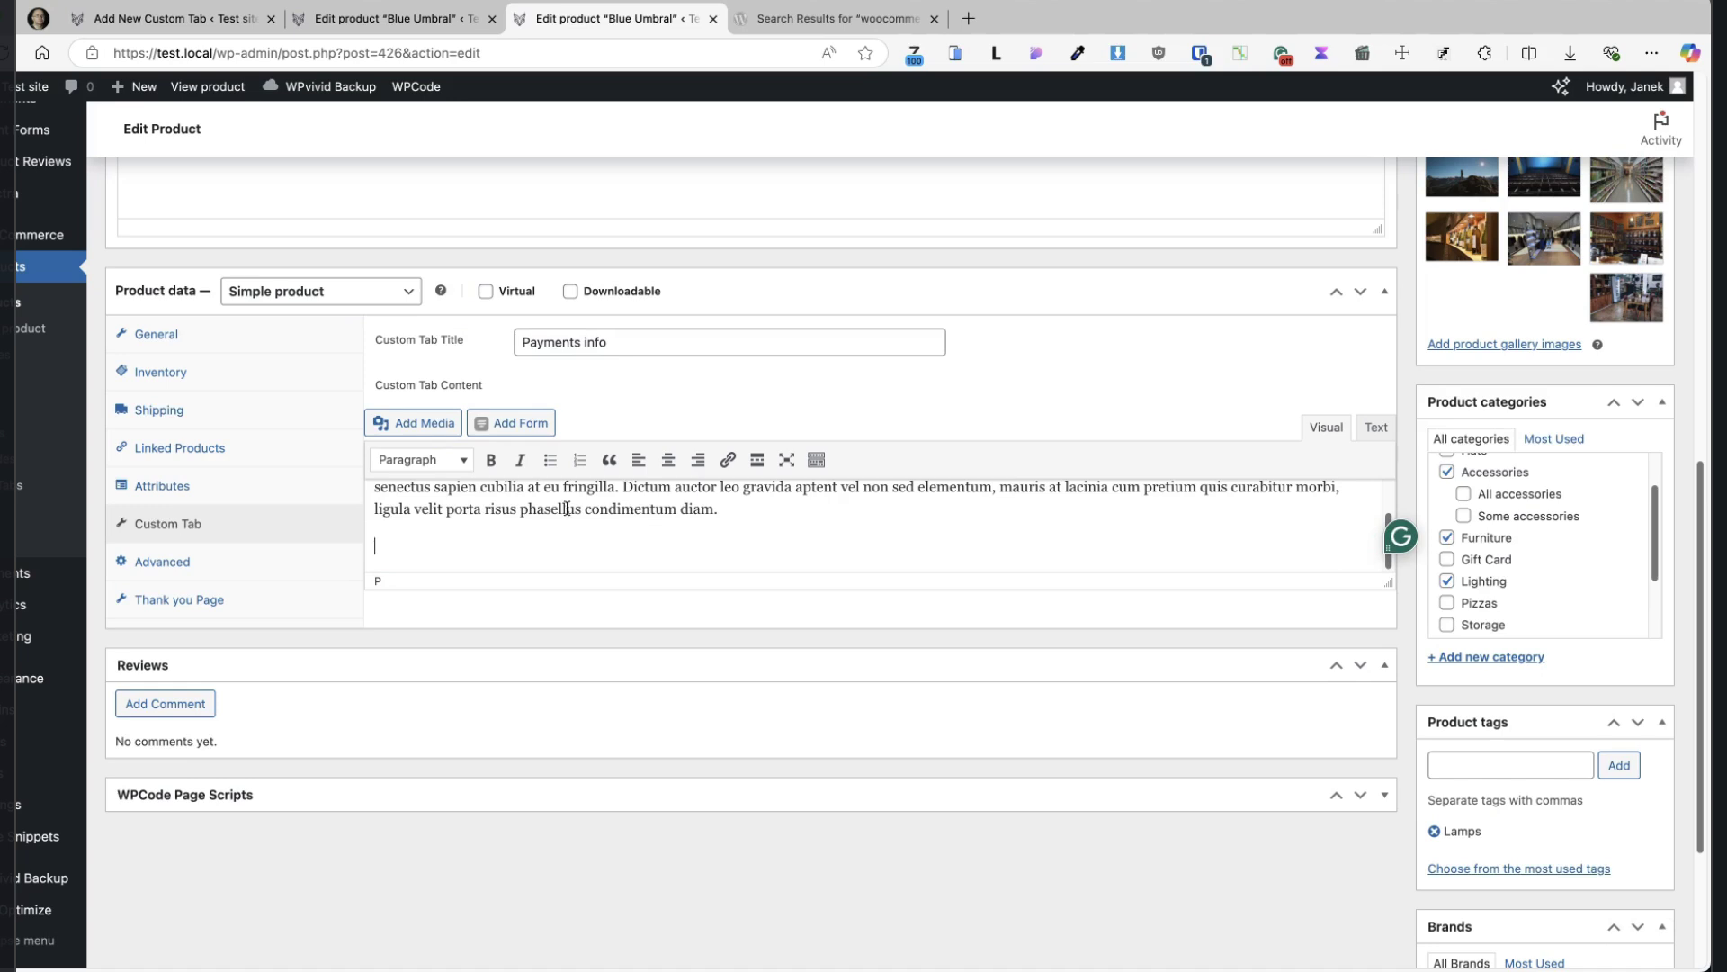
{"action": "left_click", "coordinate": [430, 425]}
{"action": "left_click", "coordinate": [419, 394]}
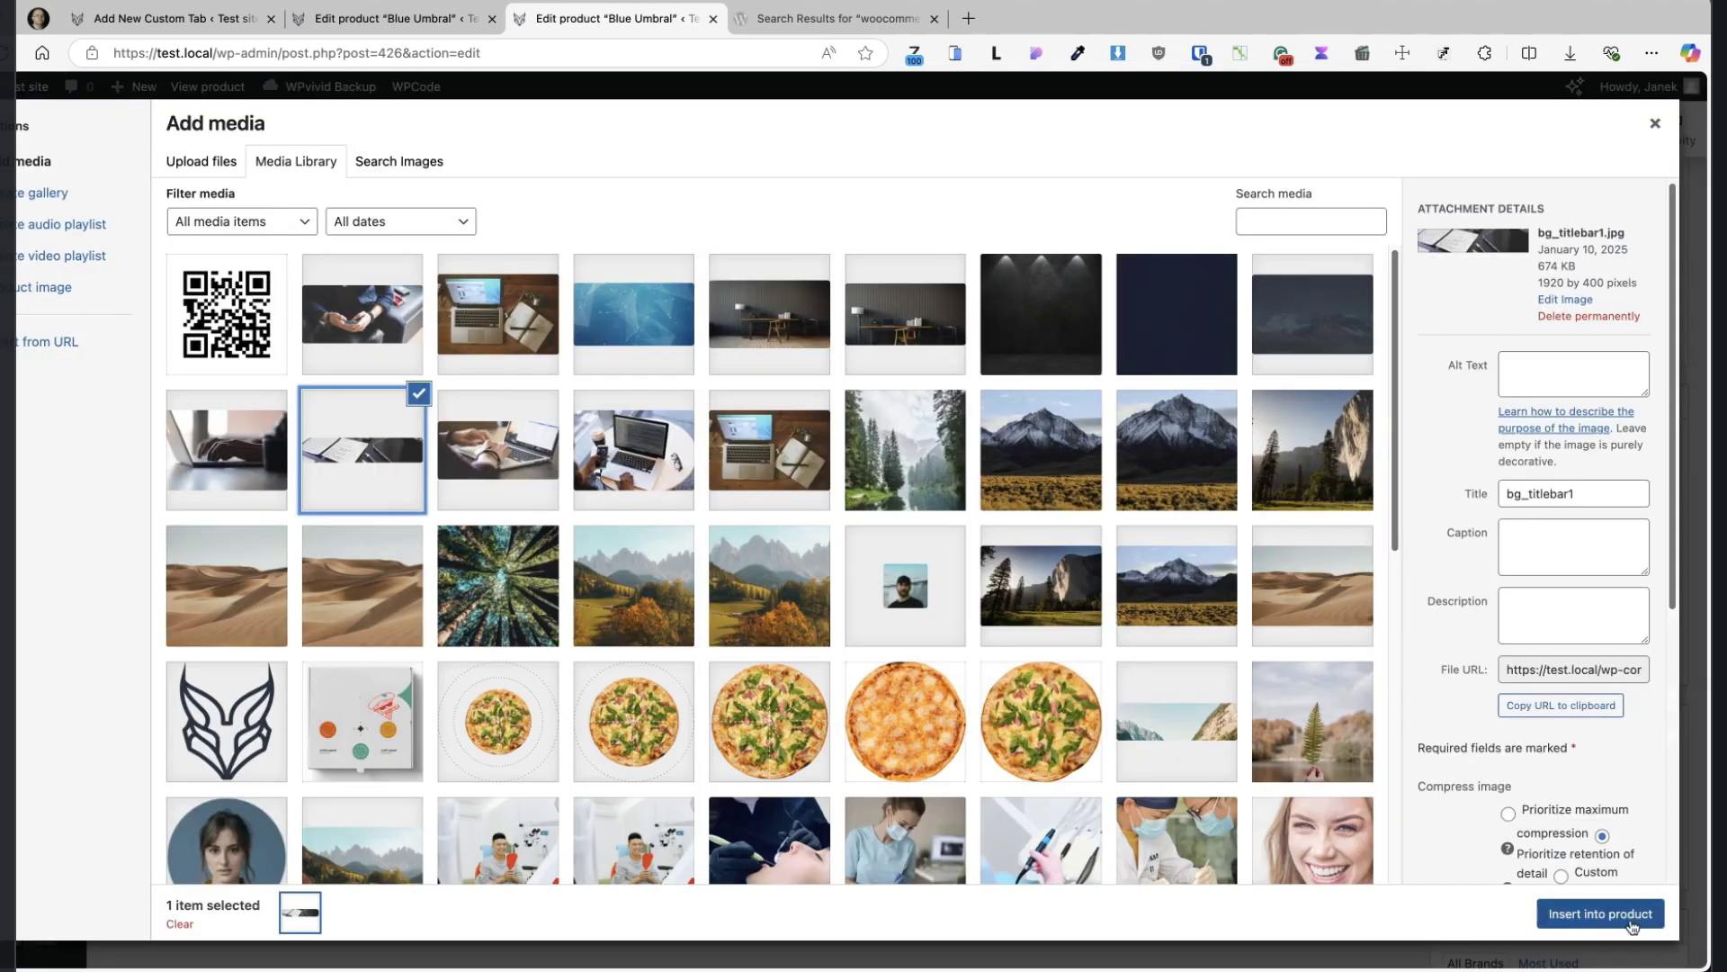
{"action": "left_click", "coordinate": [1601, 914]}
Choose a larger display size for the image inserted in the custom tab content
{"action": "left_click", "coordinate": [551, 530]}
{"action": "left_click", "coordinate": [553, 506]}
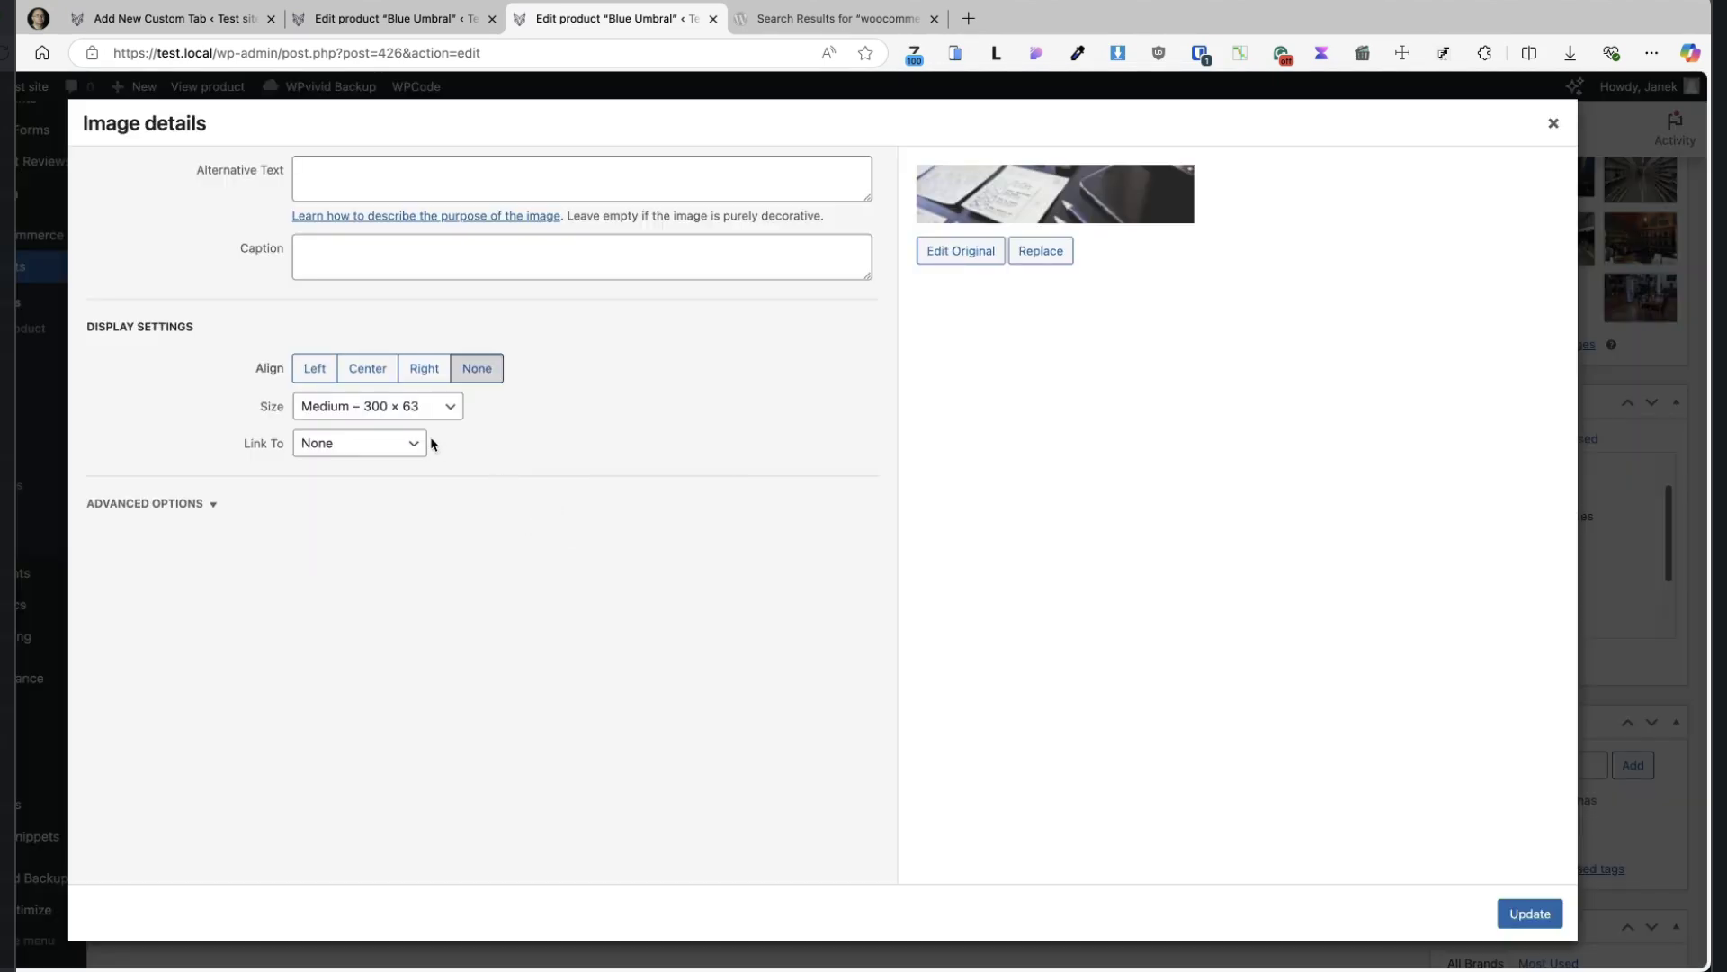
{"action": "left_click", "coordinate": [414, 412]}
{"action": "left_click", "coordinate": [423, 407]}
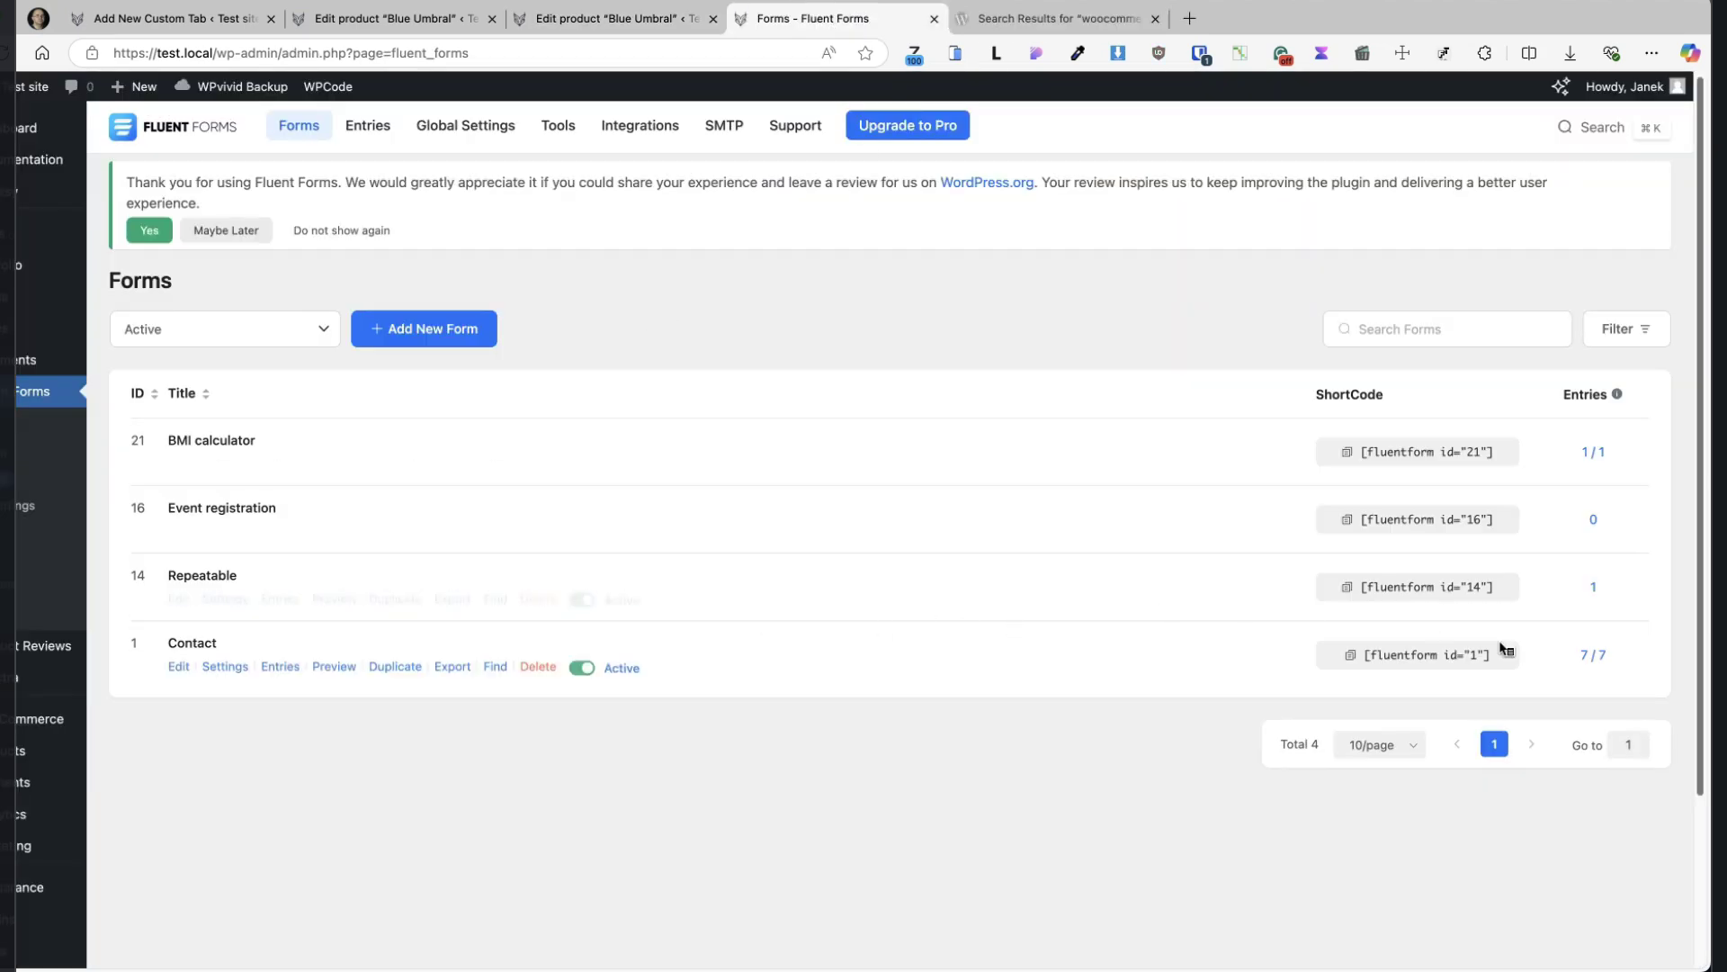
Copy the Contact form's shortcode, paste it on the empty line above the image in Blue Umbral's custom tab content, and update the product
{"action": "left_click", "coordinate": [1400, 653]}
{"action": "left_click", "coordinate": [580, 17]}
{"action": "left_click", "coordinate": [447, 569]}
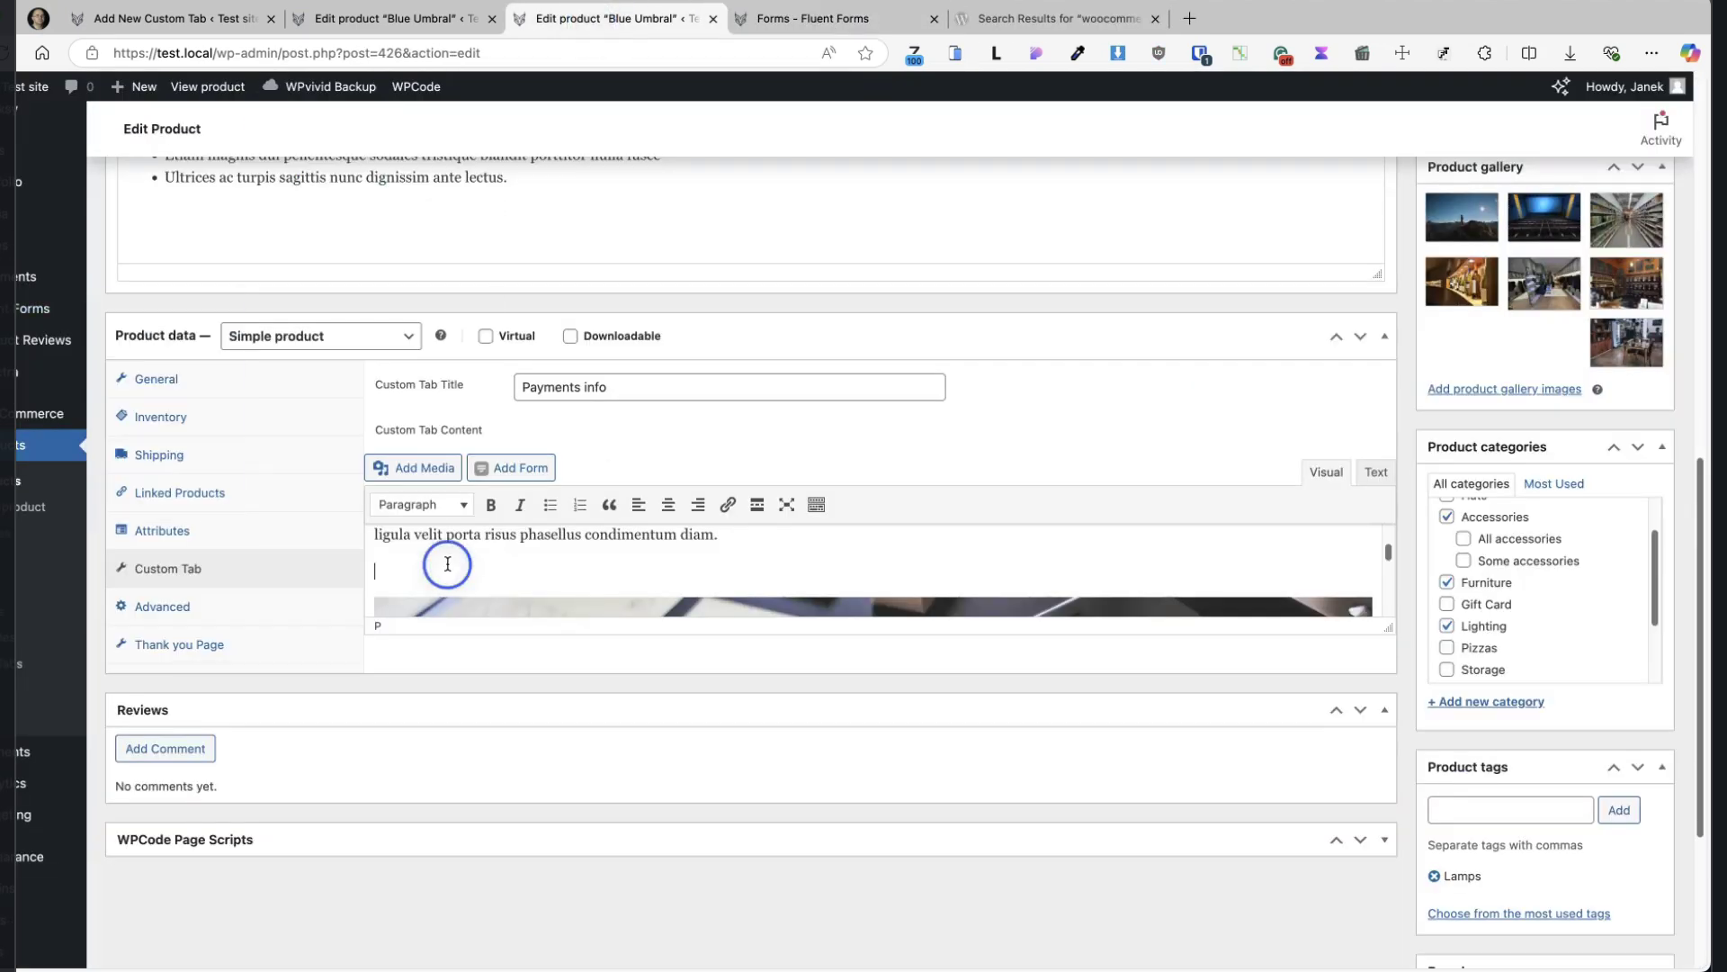
{"action": "key", "text": "super+v"}
{"action": "scroll", "coordinate": [1192, 375], "scroll_direction": "up", "scroll_amount": 10}
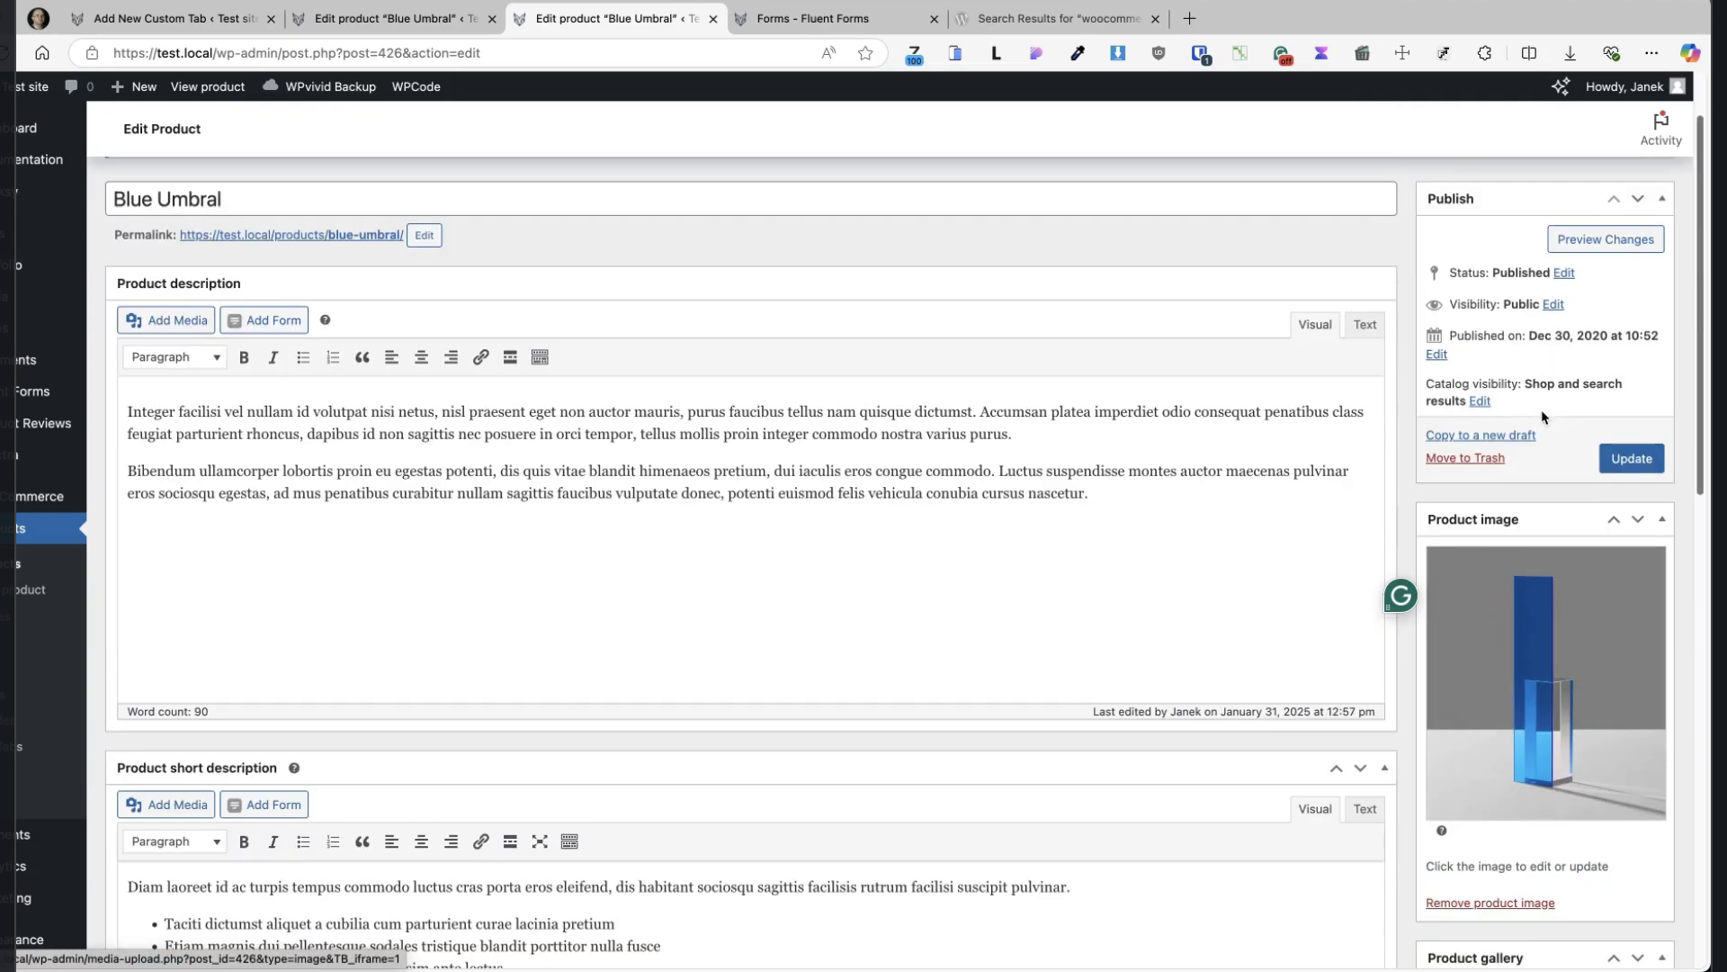
{"action": "left_click", "coordinate": [1626, 461]}
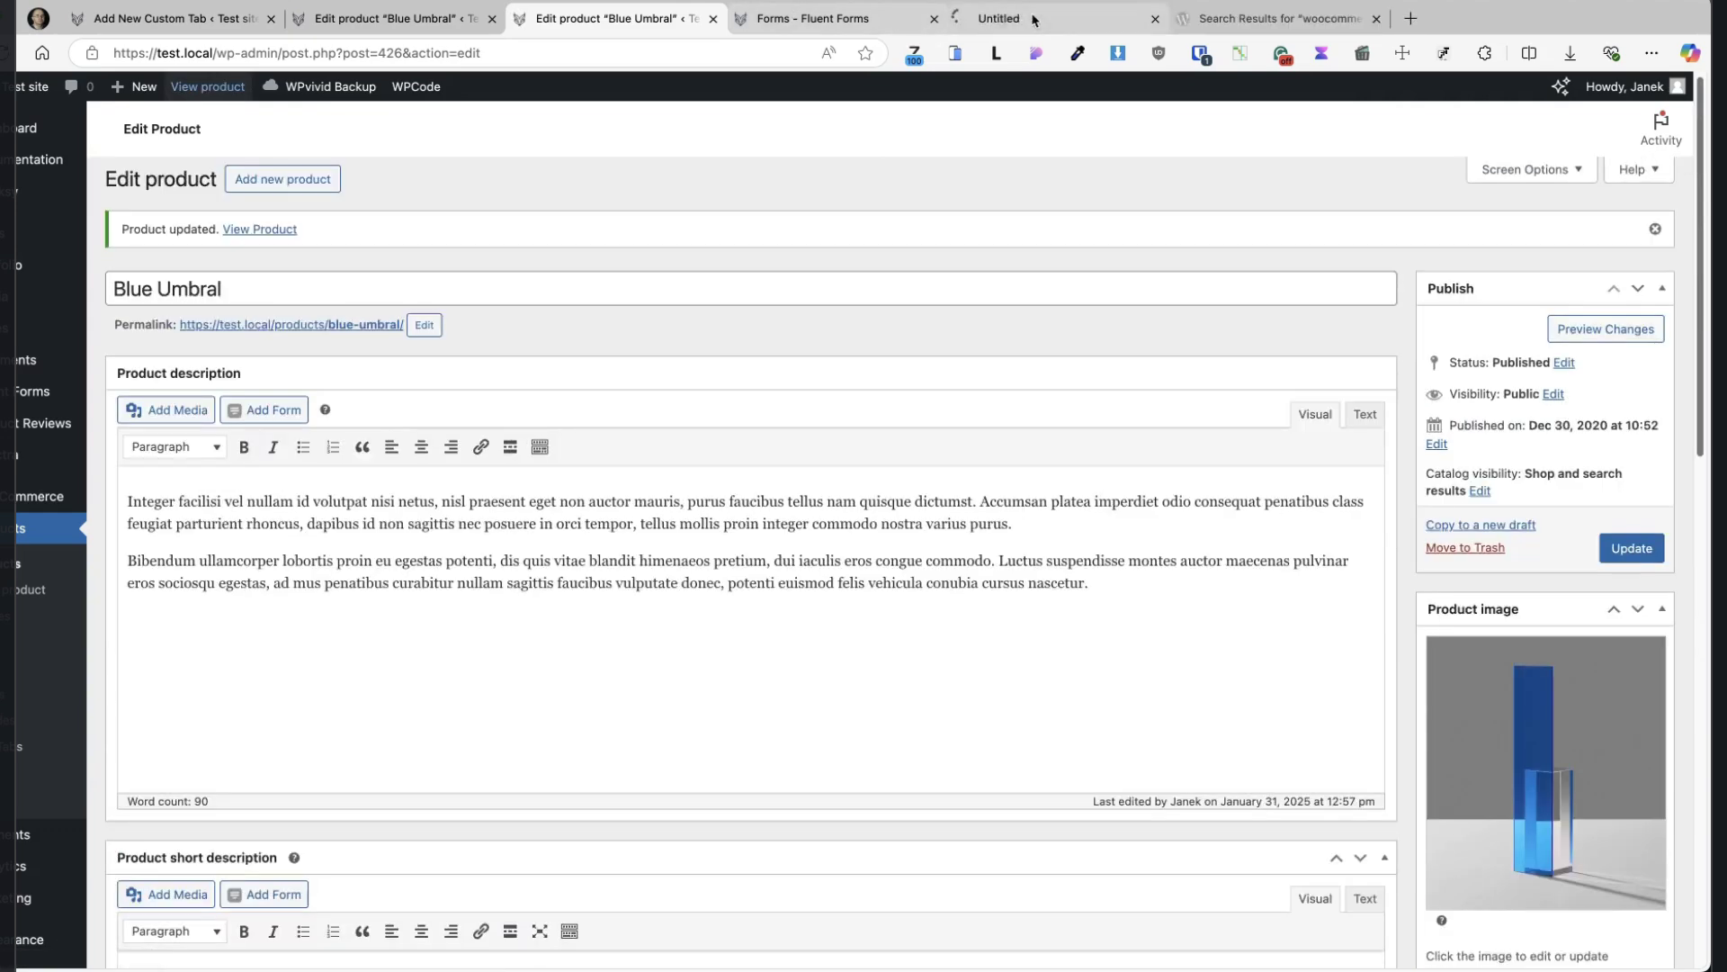
View the updated Blue Umbral product page and check the text, contact form and image in its Payments info tab
{"action": "left_click", "coordinate": [1035, 18]}
{"action": "scroll", "coordinate": [1173, 536], "scroll_direction": "down", "scroll_amount": 5}
{"action": "scroll", "coordinate": [1173, 536], "scroll_direction": "down", "scroll_amount": 5}
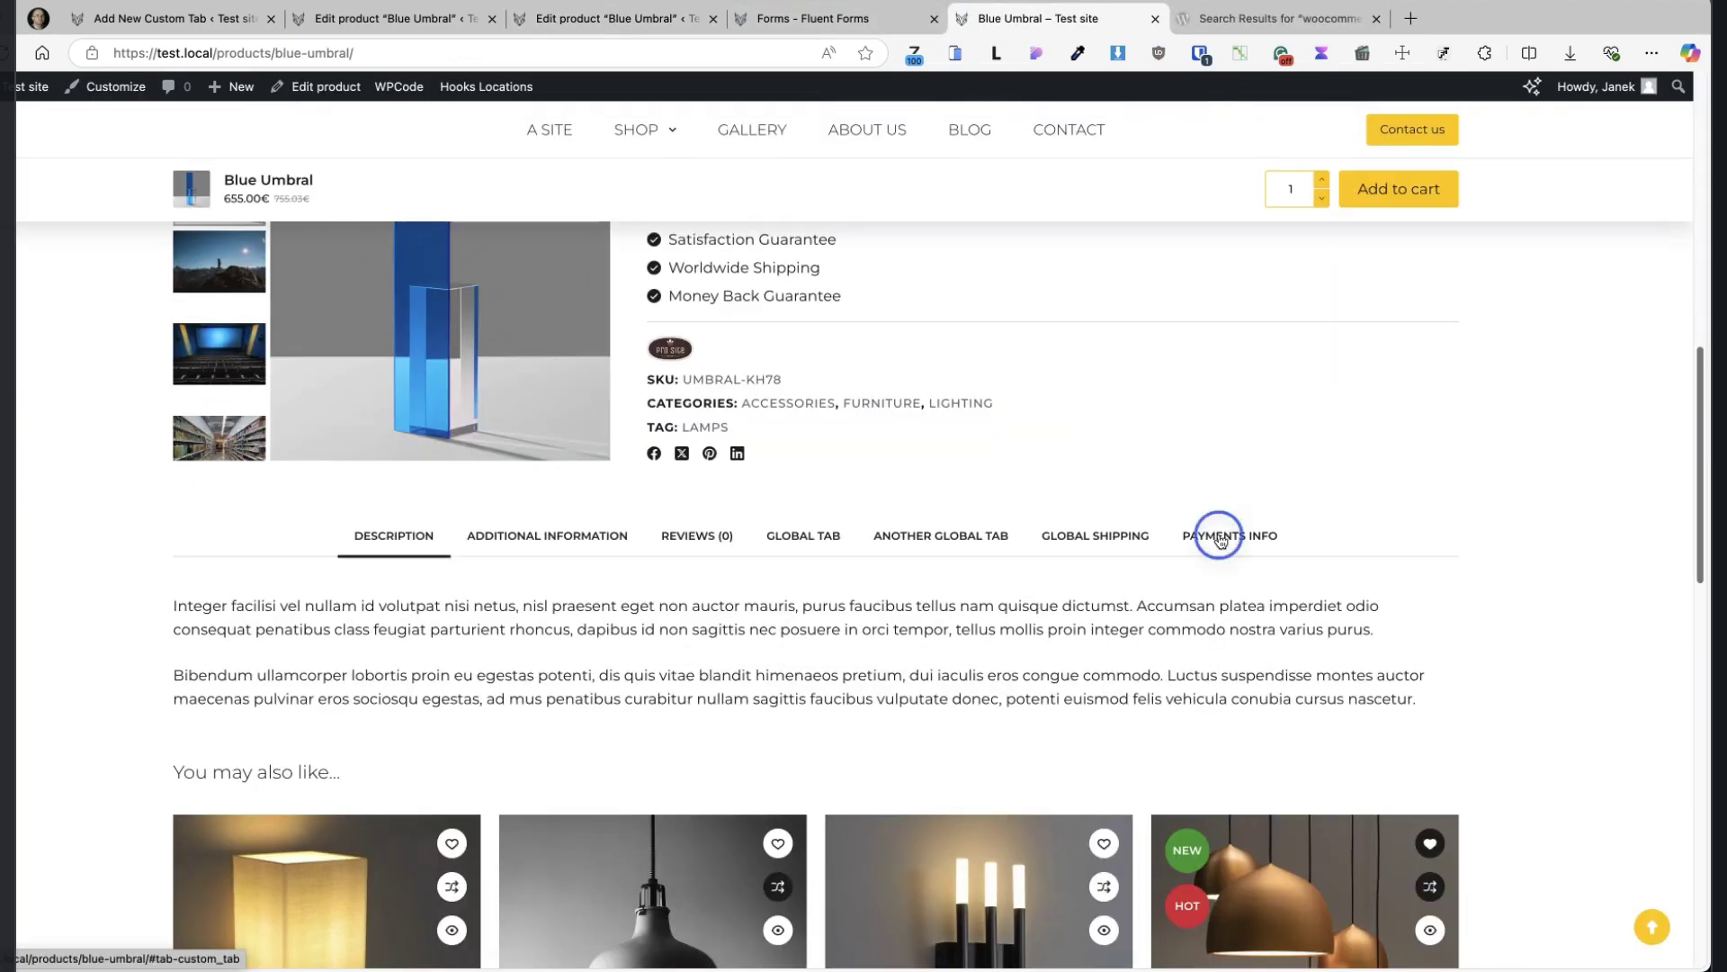
{"action": "left_click", "coordinate": [1224, 536]}
{"action": "left_click_drag", "start_coordinate": [270, 657], "coordinate": [183, 606]}
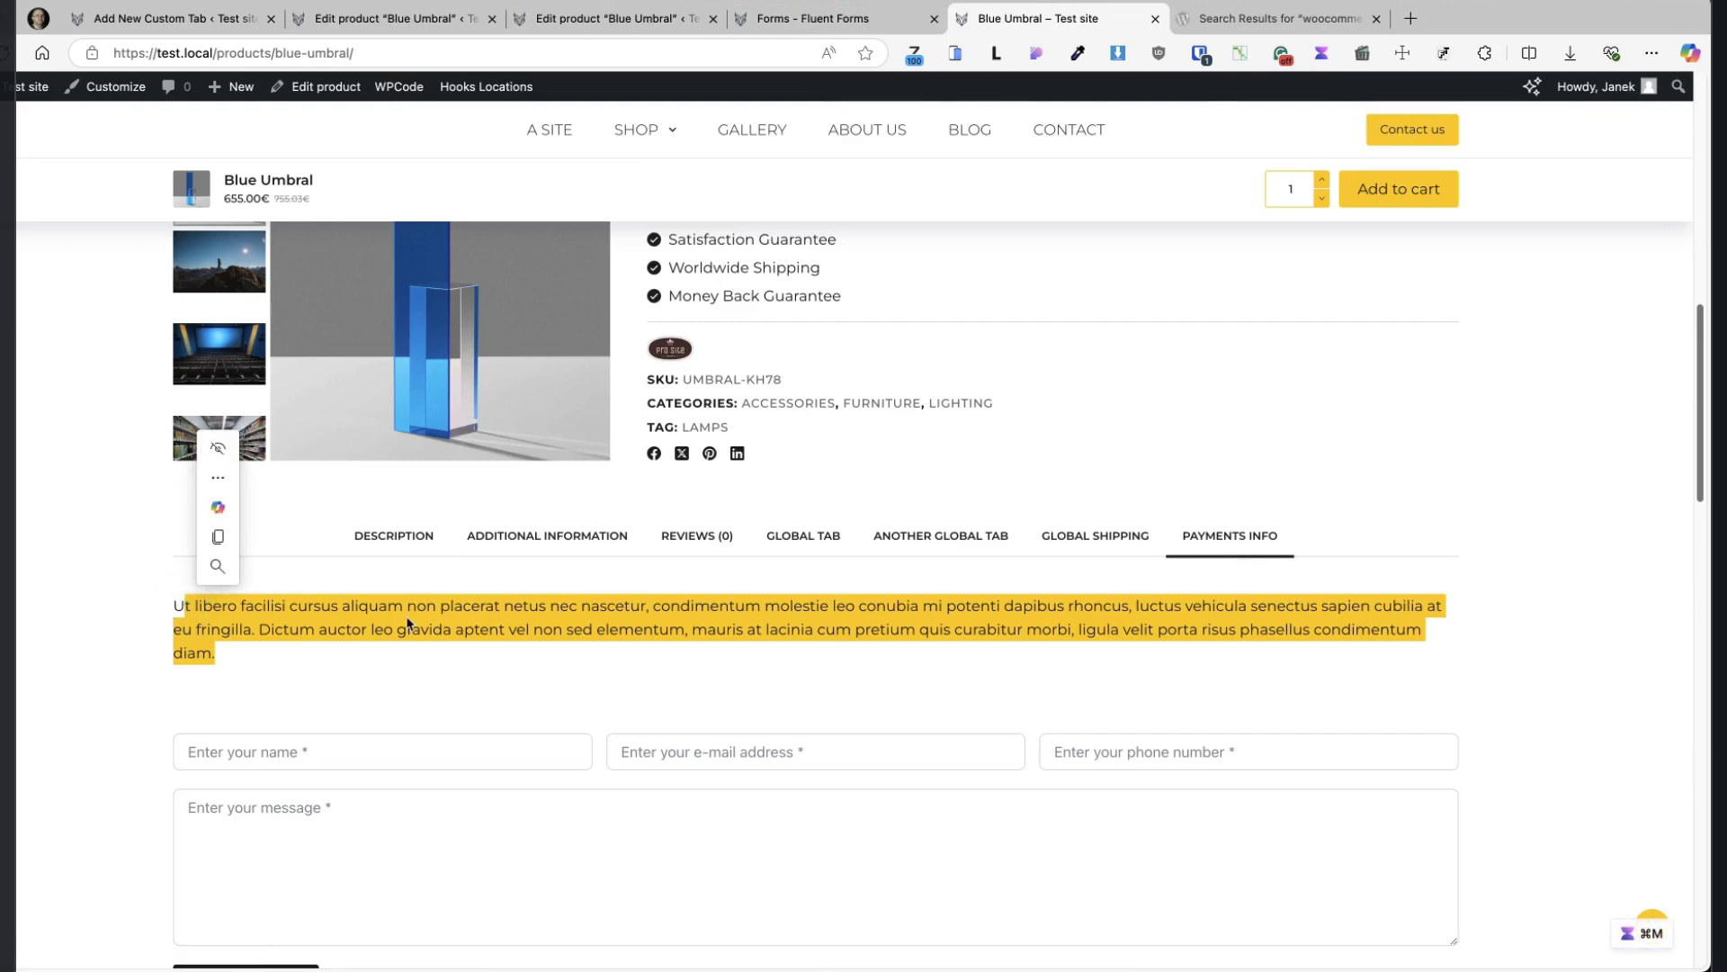
{"action": "left_click", "coordinate": [462, 752]}
{"action": "scroll", "coordinate": [463, 752], "scroll_direction": "down", "scroll_amount": 6}
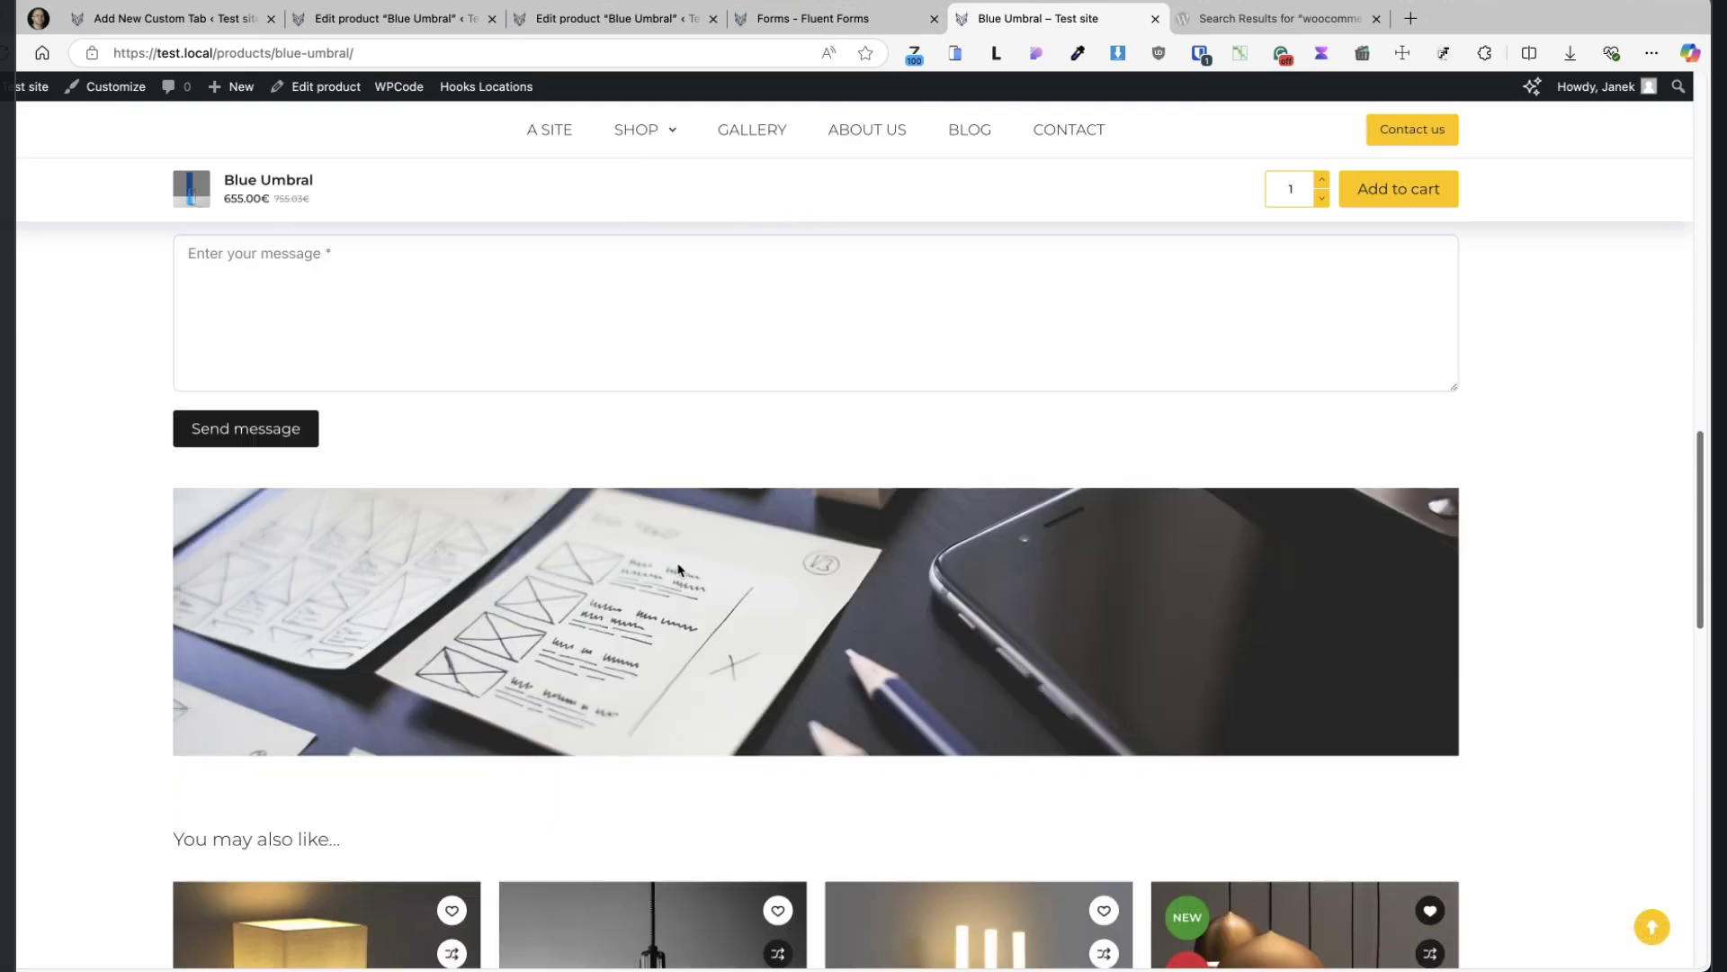
{"action": "scroll", "coordinate": [1020, 574], "scroll_direction": "up", "scroll_amount": 4}
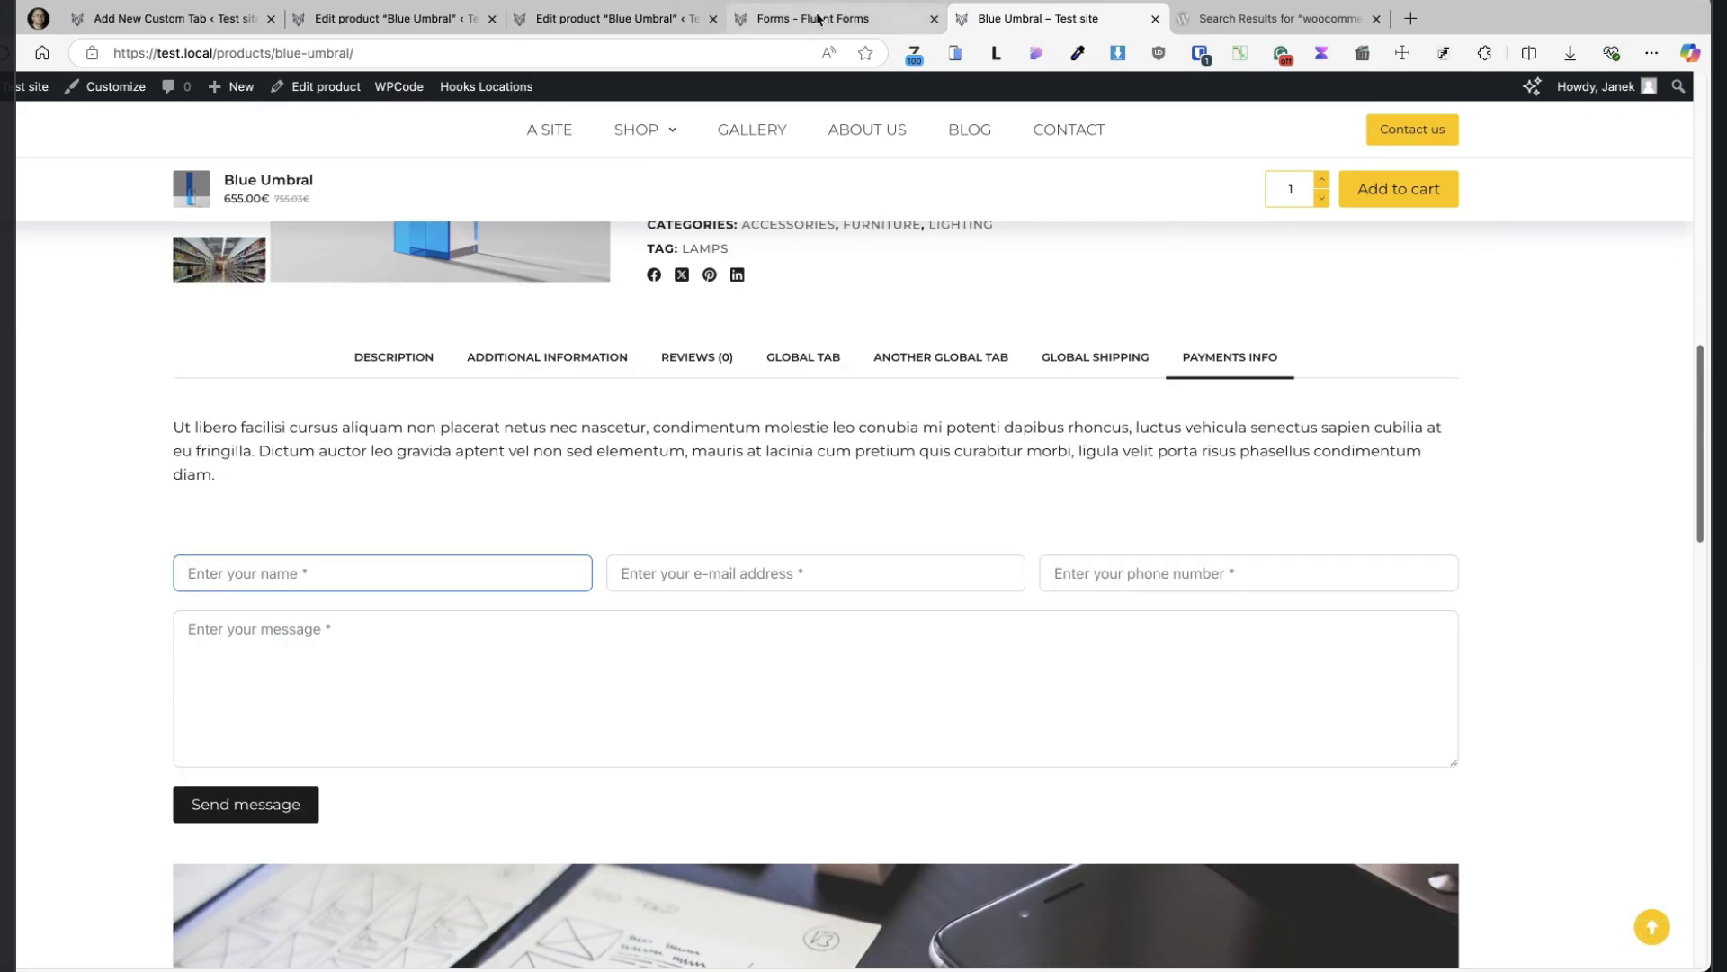
Leave the Global shipping tab editor and return to the list of all custom tabs
{"action": "left_click", "coordinate": [148, 18]}
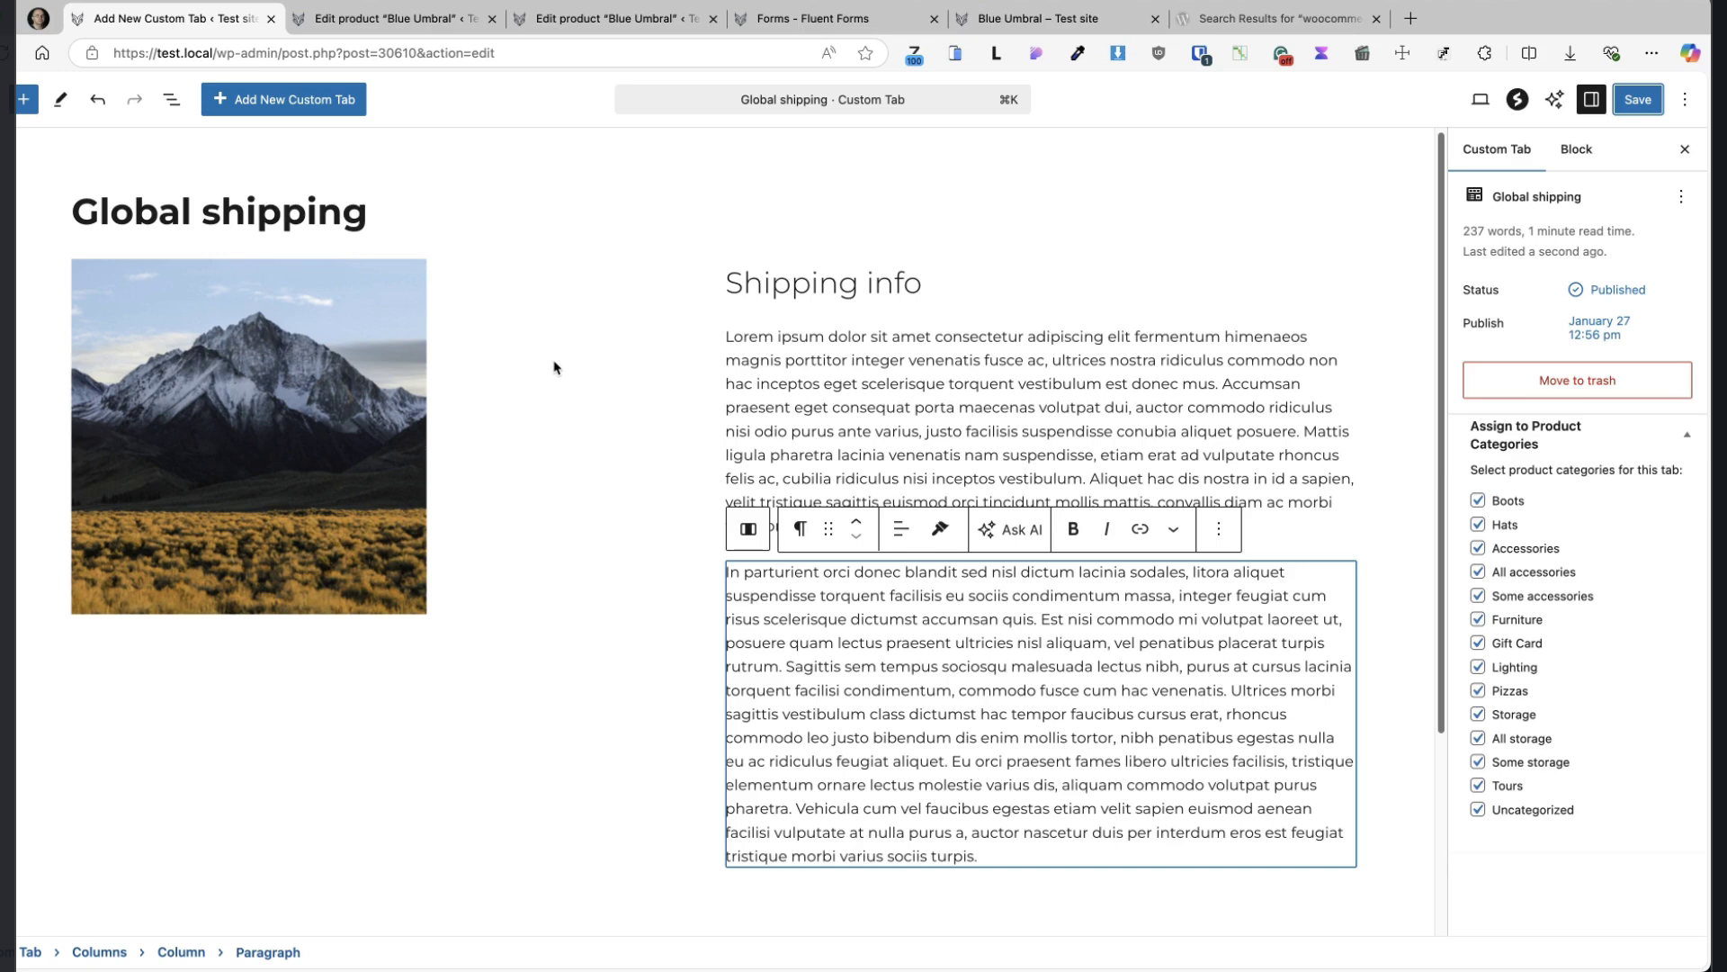
{"action": "key", "text": "super+bracketleft"}
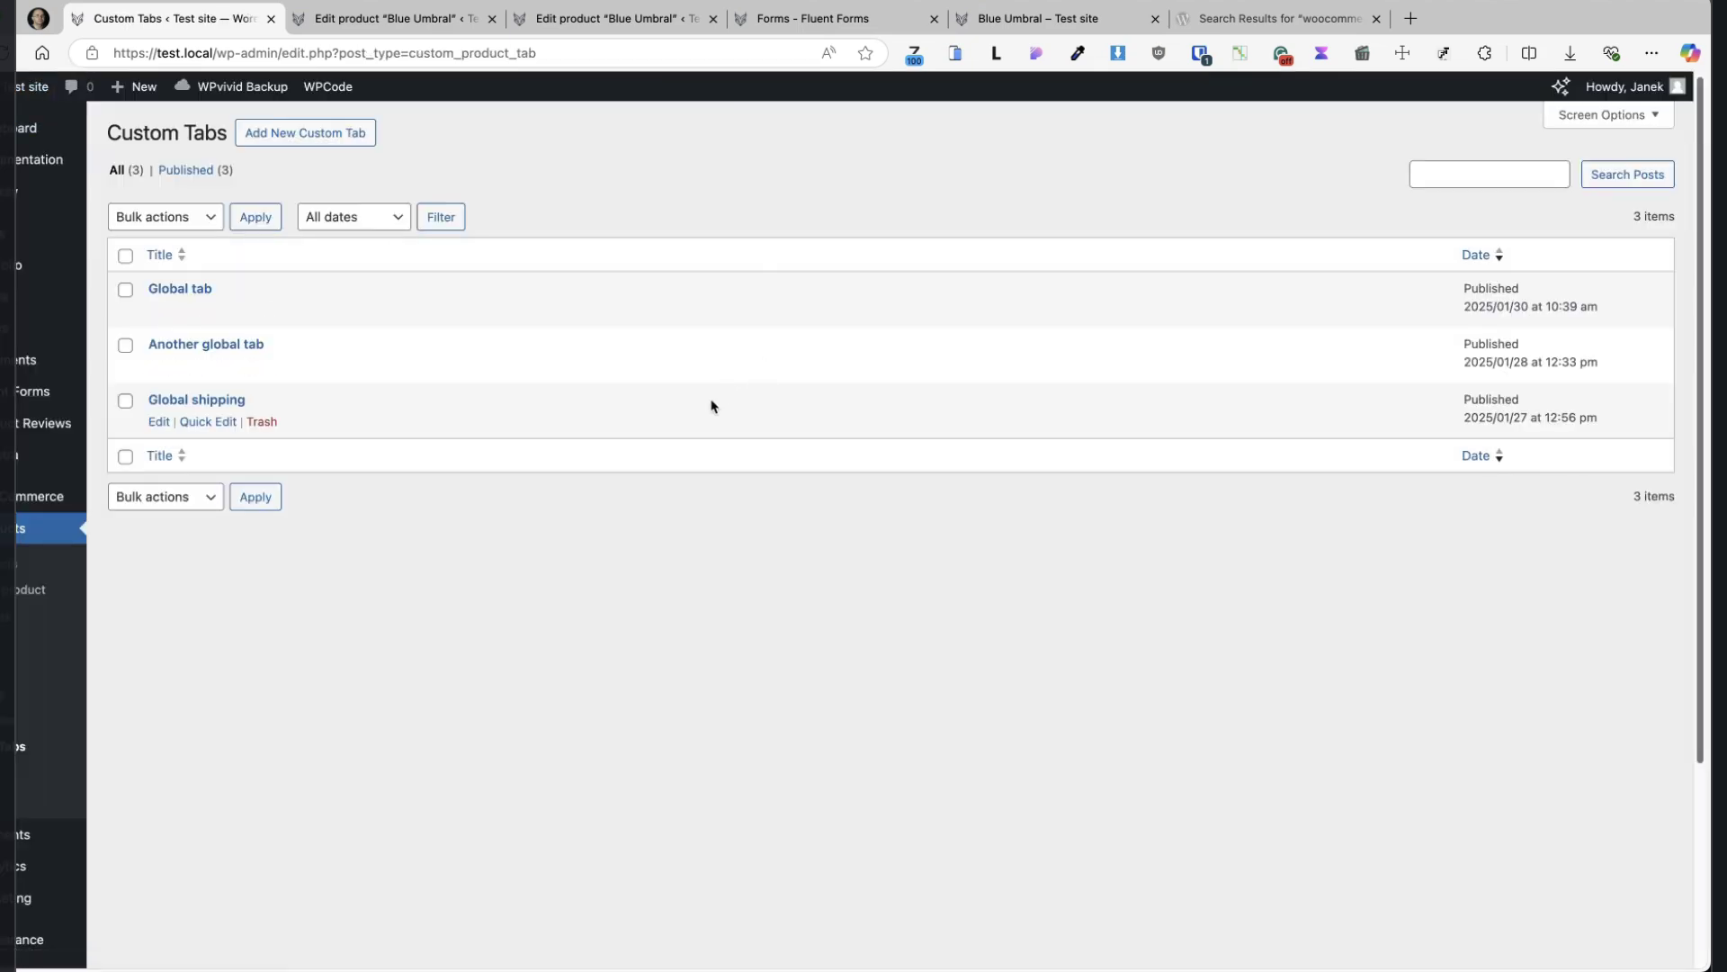